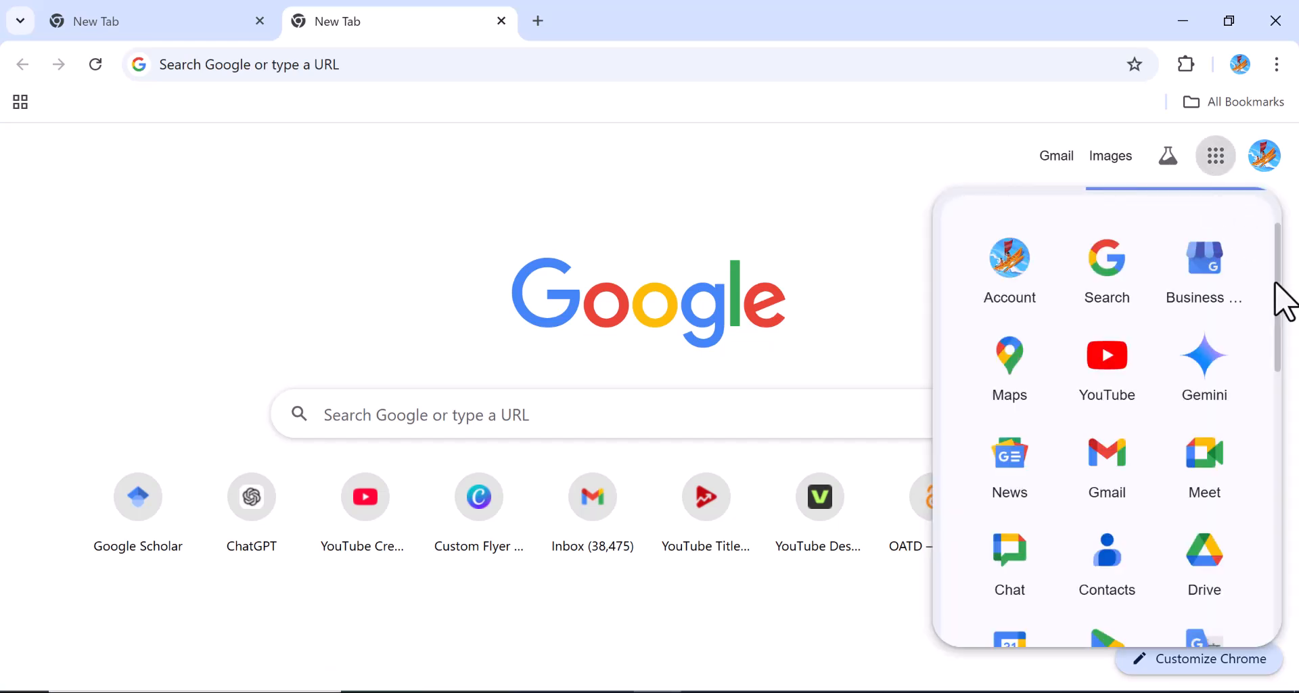
Scroll the Google apps launcher and open Google Sheets in a new Chrome tab
drag(1276, 281, 1278, 421)
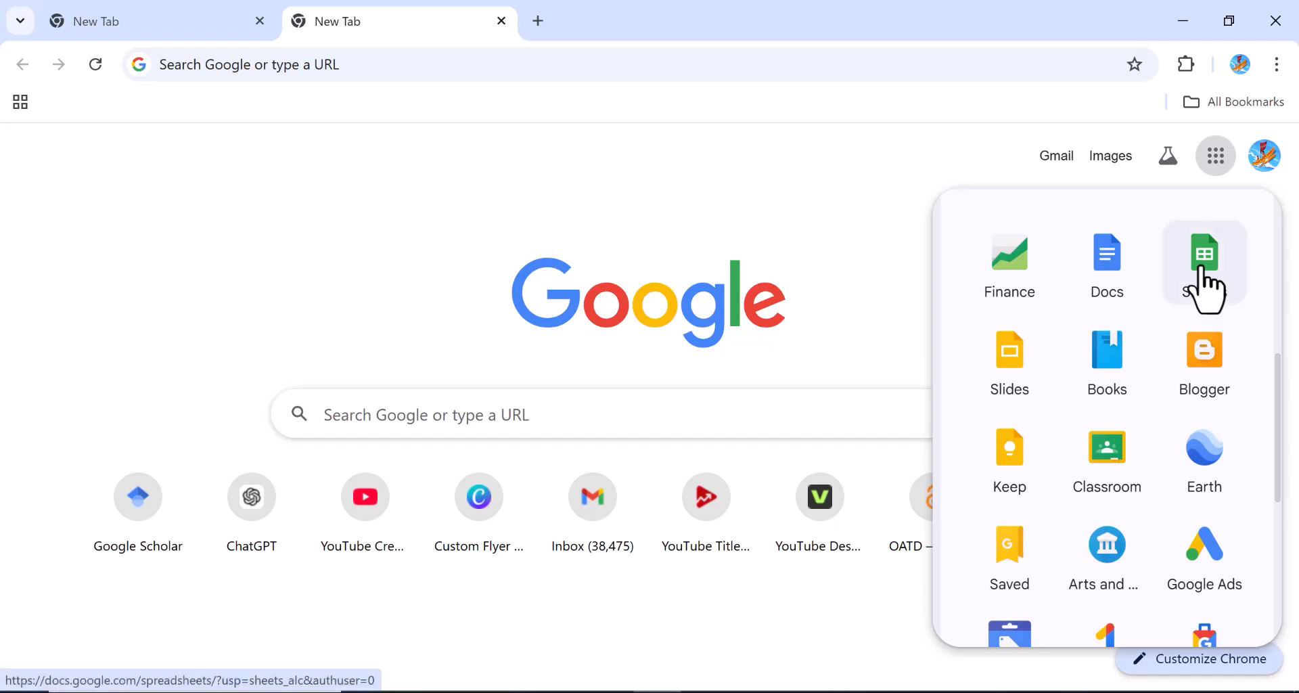
scroll(1204, 287, up, 5)
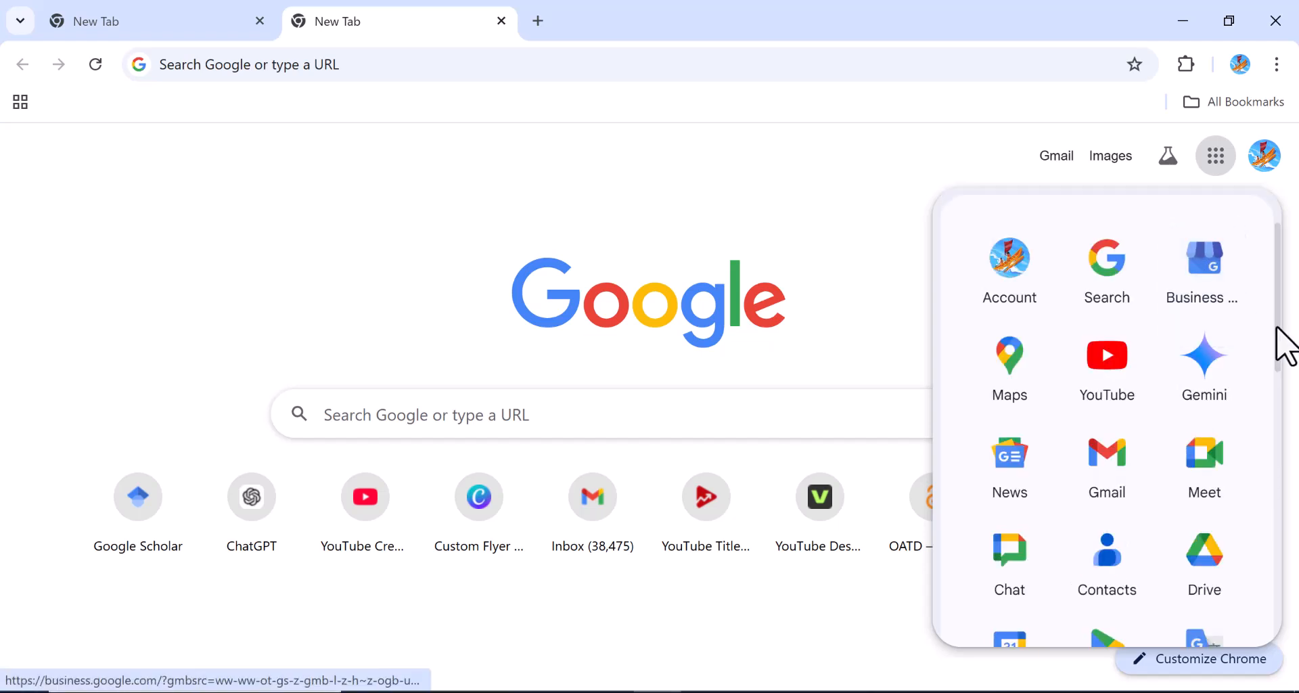
drag(1279, 340, 1285, 462)
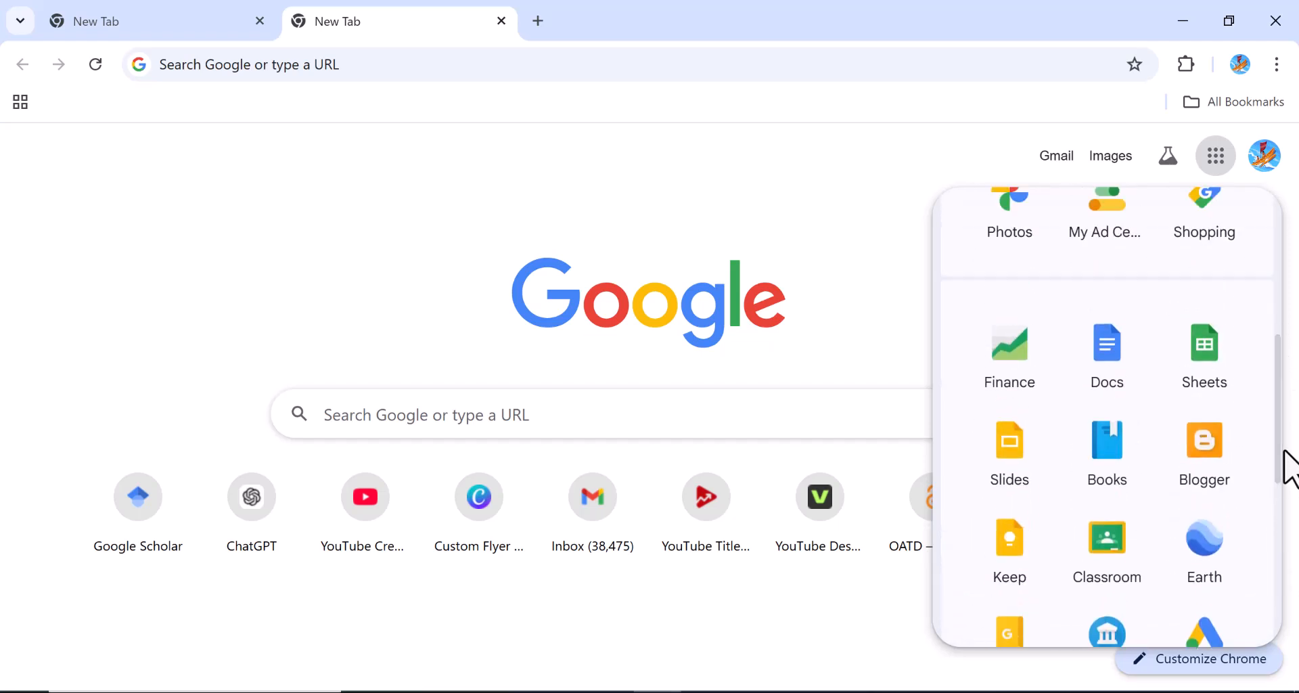
click(1200, 360)
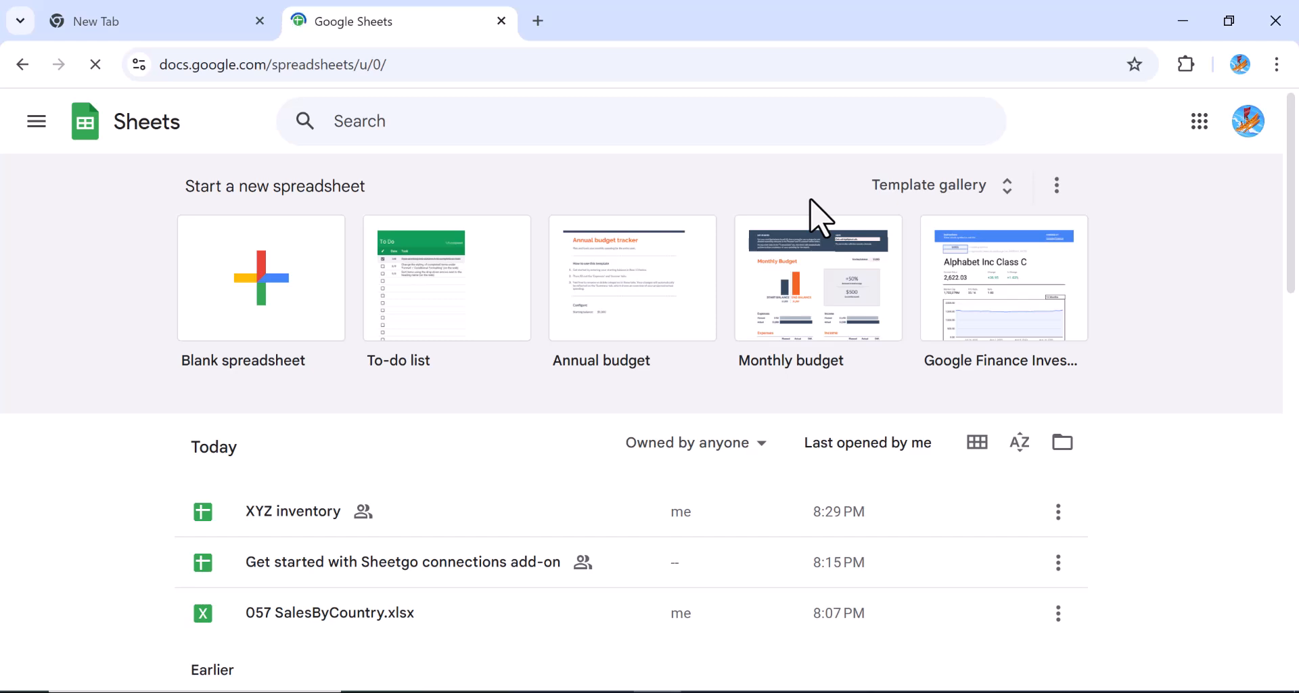
Create a blank spreadsheet and start retitling 'Untitled spreadsheet' as 'Pivot table'
click(264, 289)
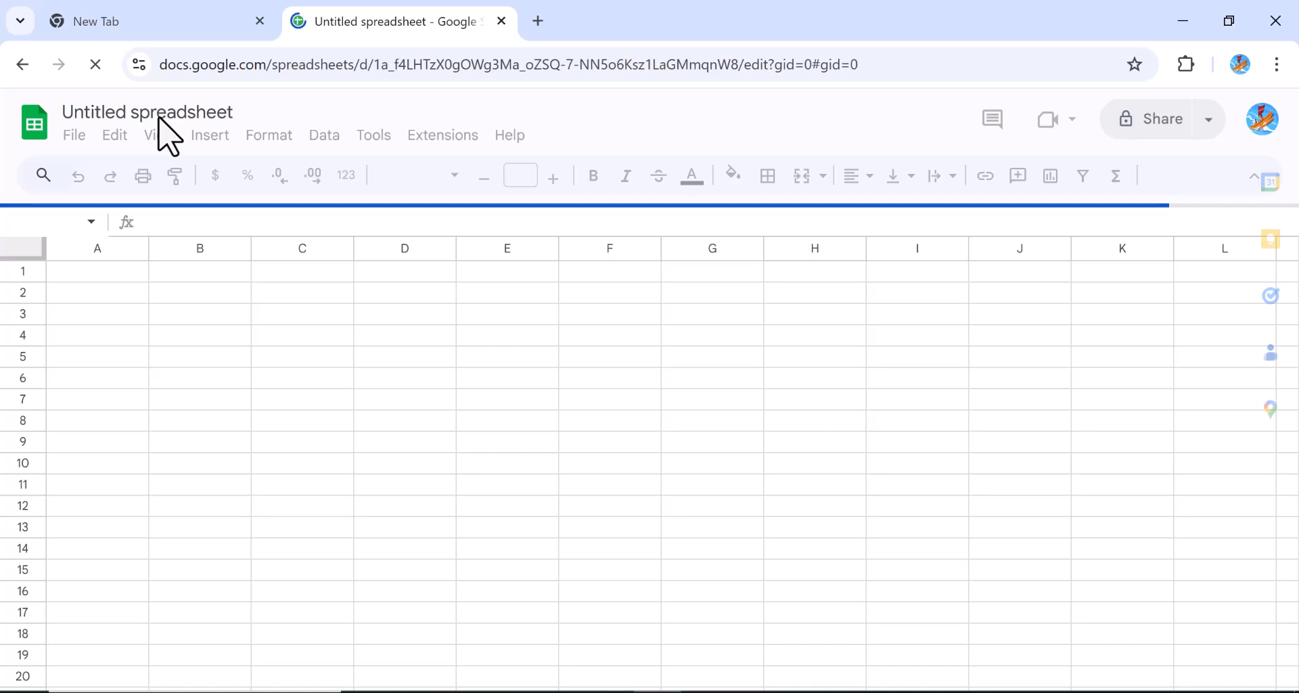
double_click(139, 113)
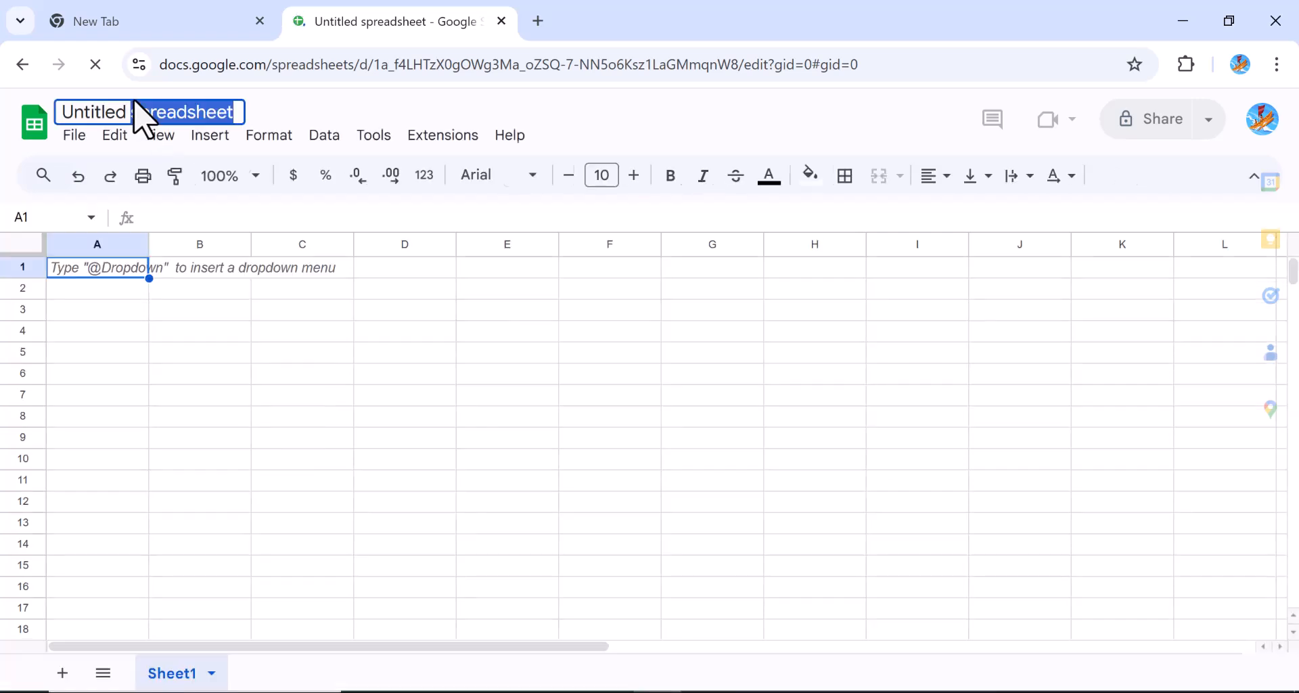
triple_click(201, 116)
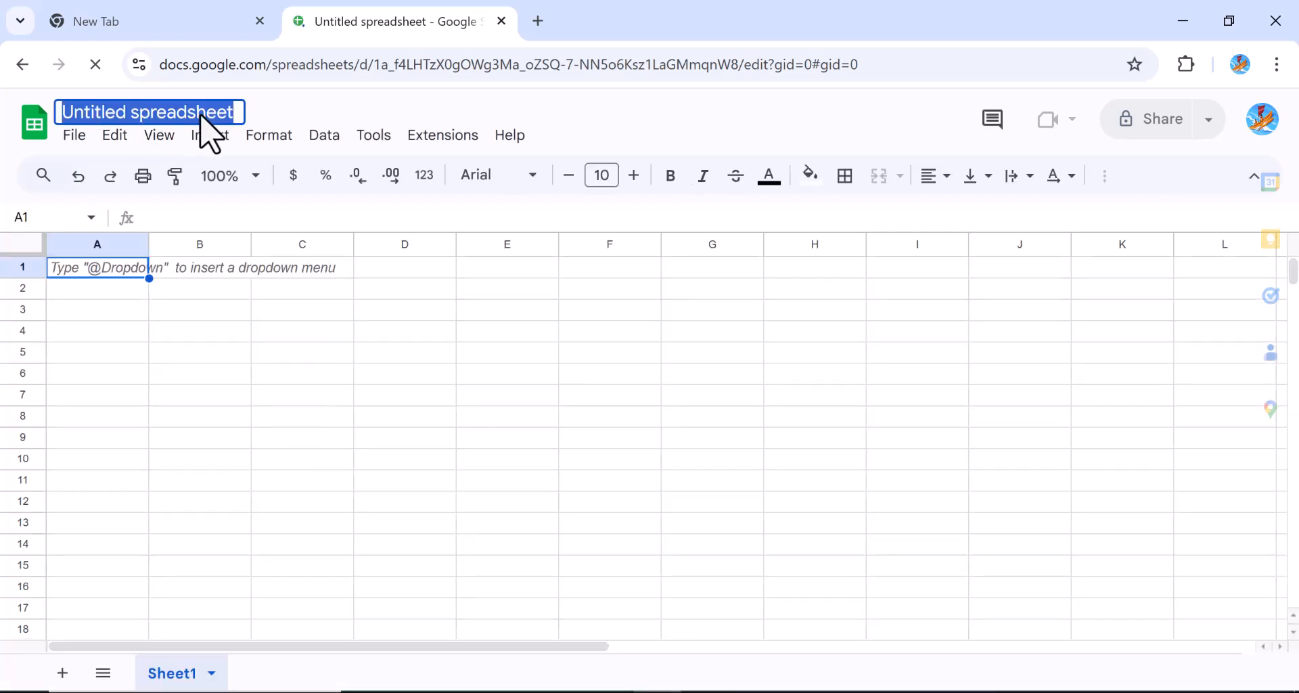
key(BackSpace)
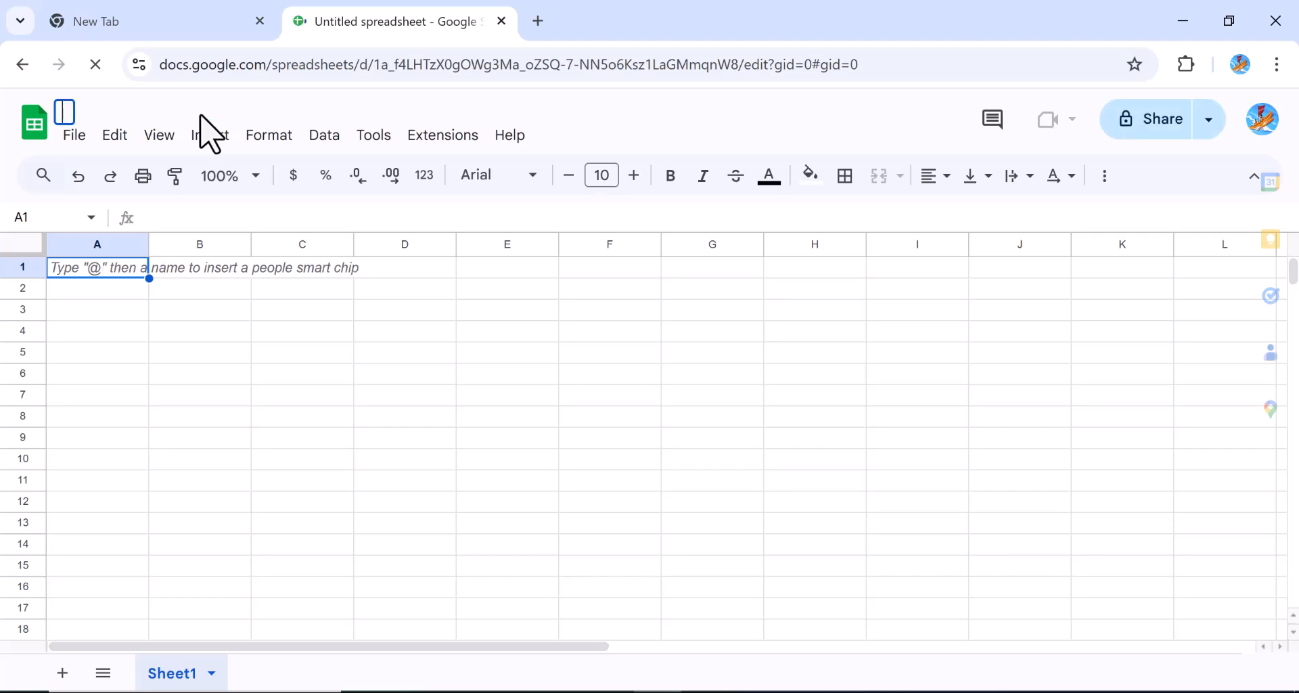
text(Pivo)
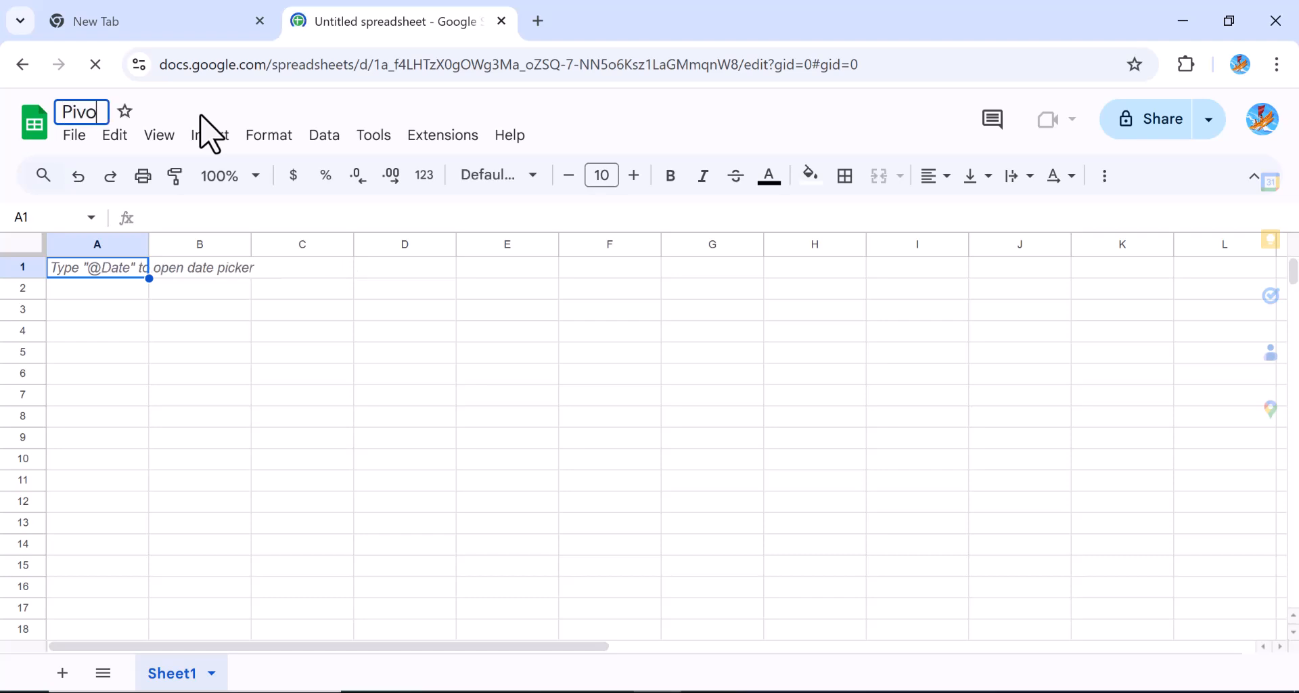
key(Return)
text(t ta)
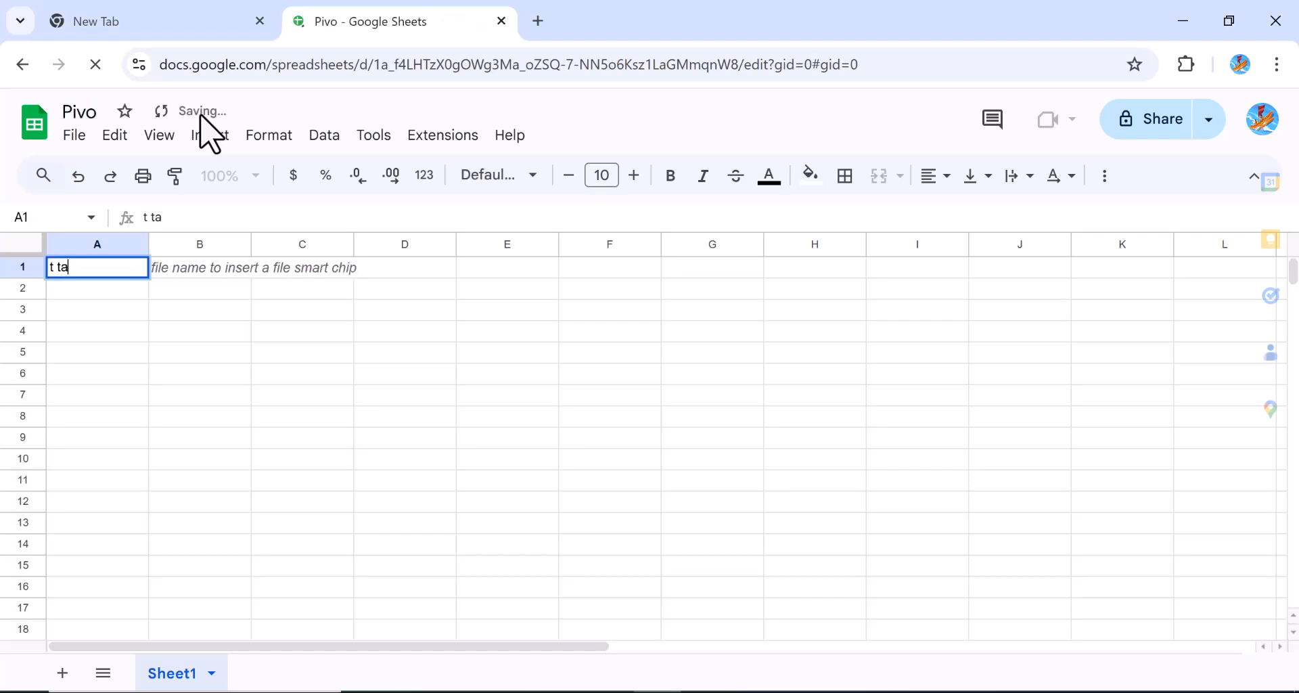
text(b)
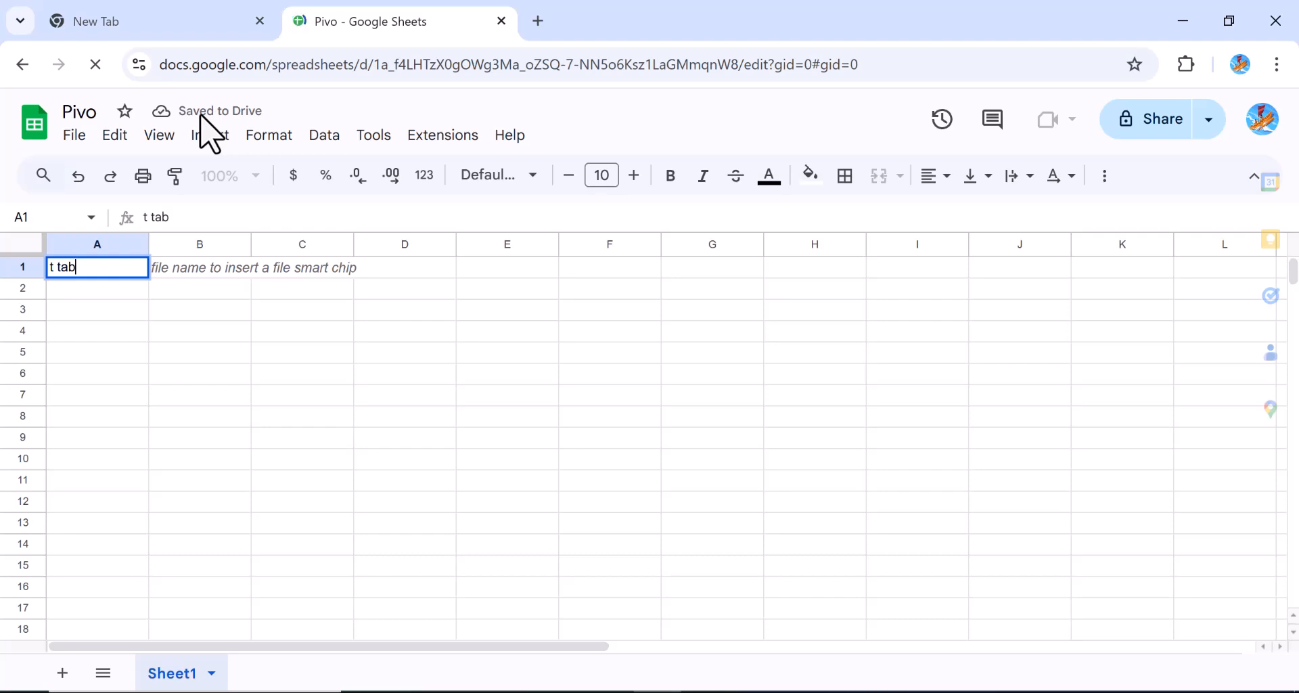
text(le)
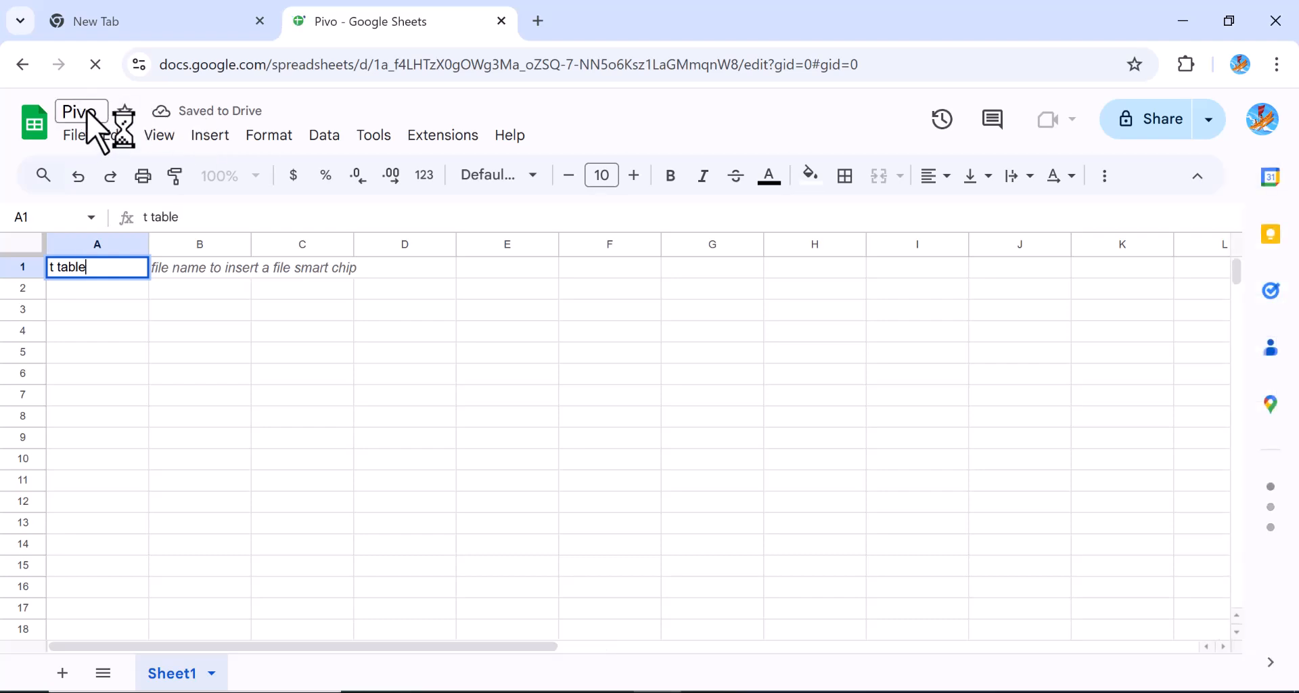
Correct the title to 'pivot table' and delete the stray text in cell A1
click(87, 110)
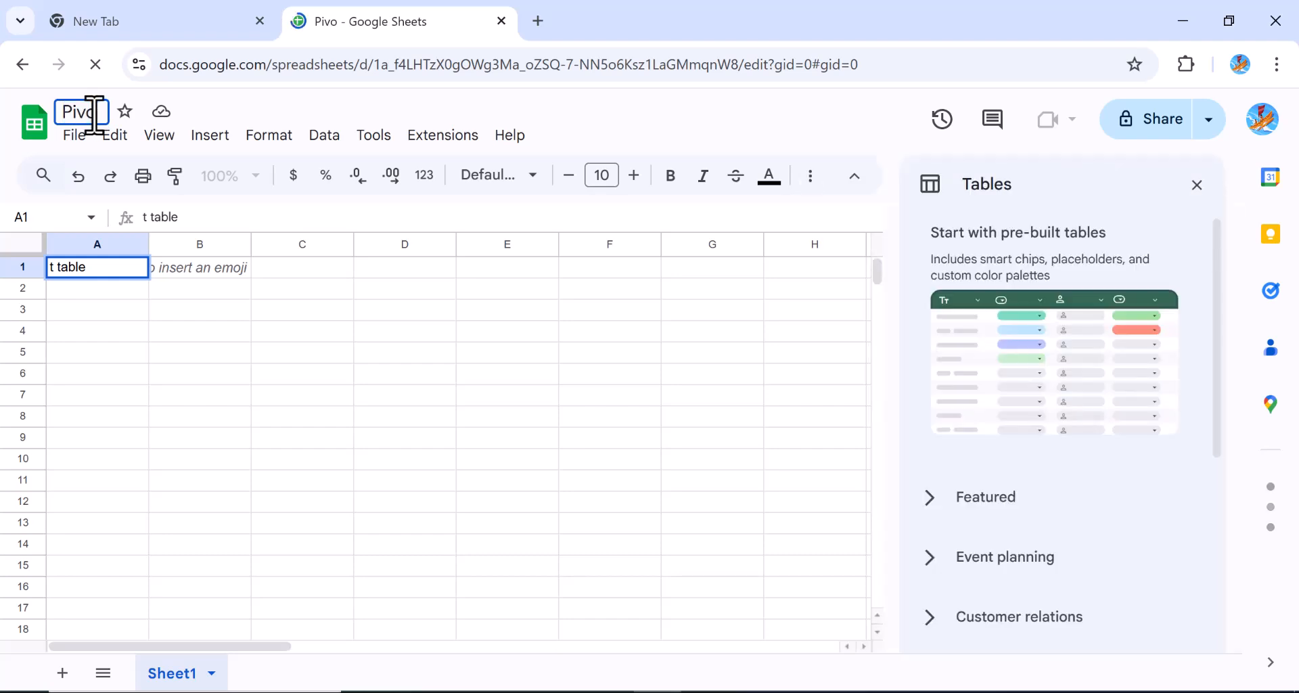
key(ctrl+a)
text(t)
key(BackSpace)
text(pivot )
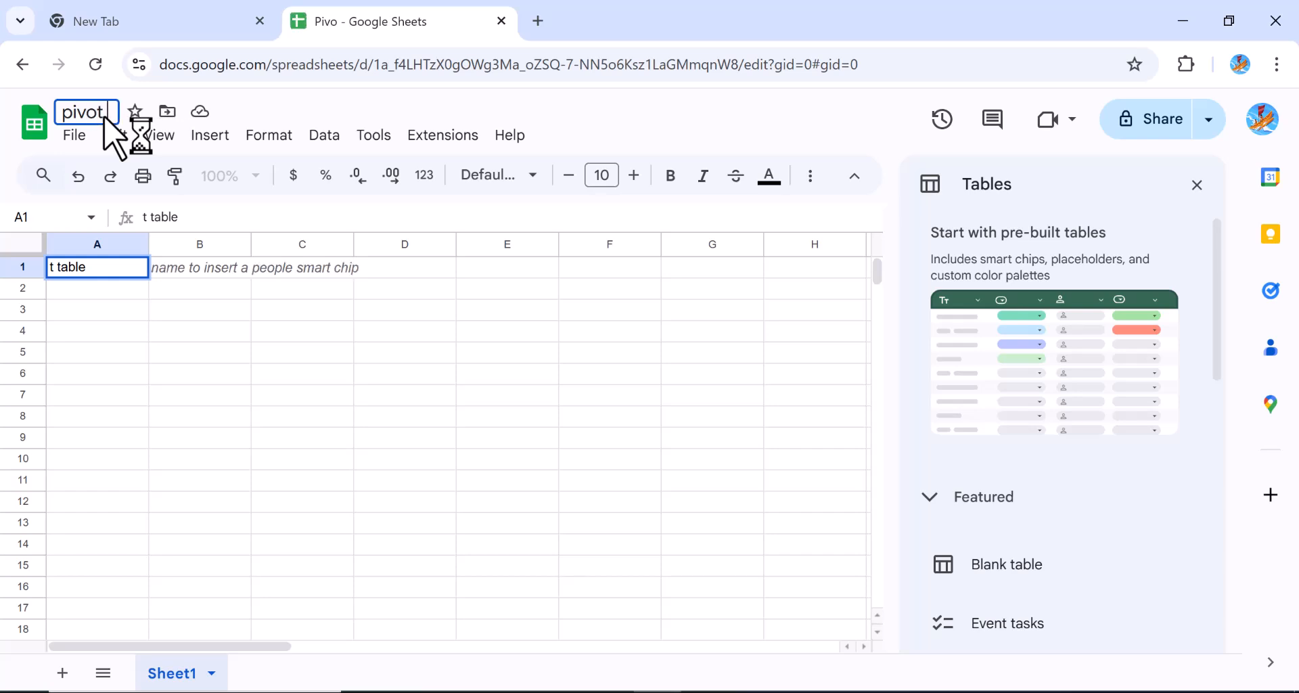
text(t)
text(a)
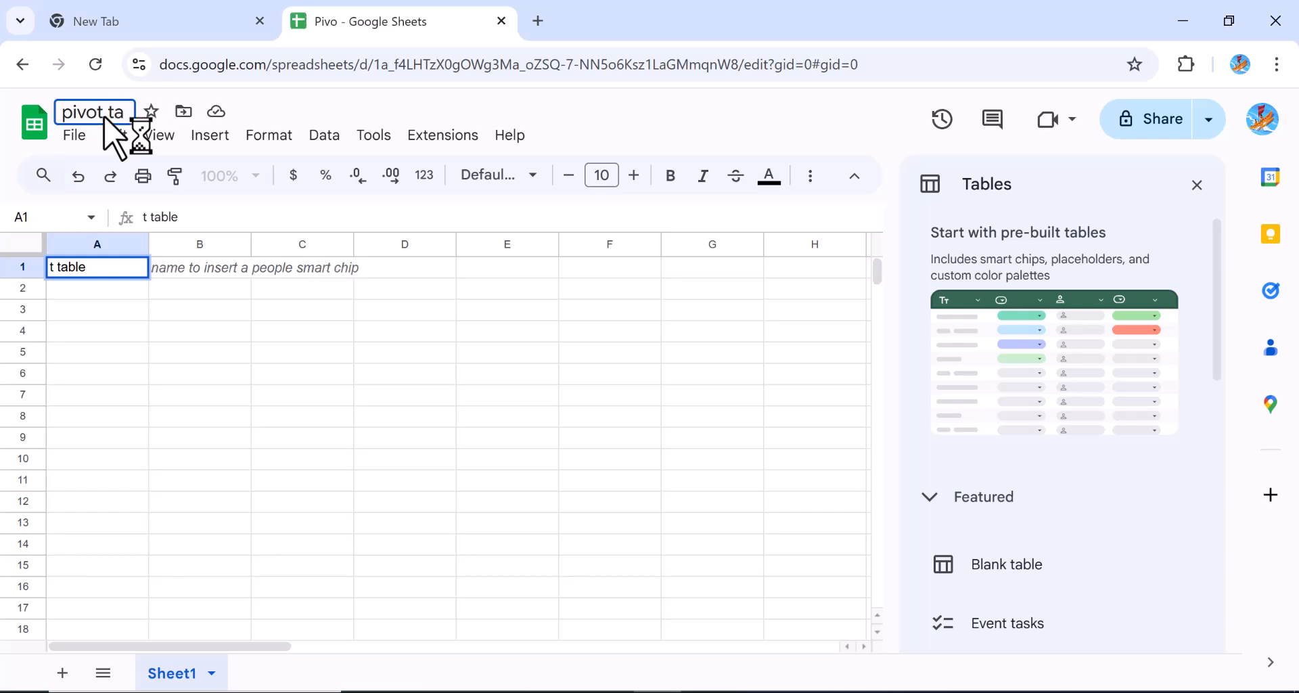
text(ble)
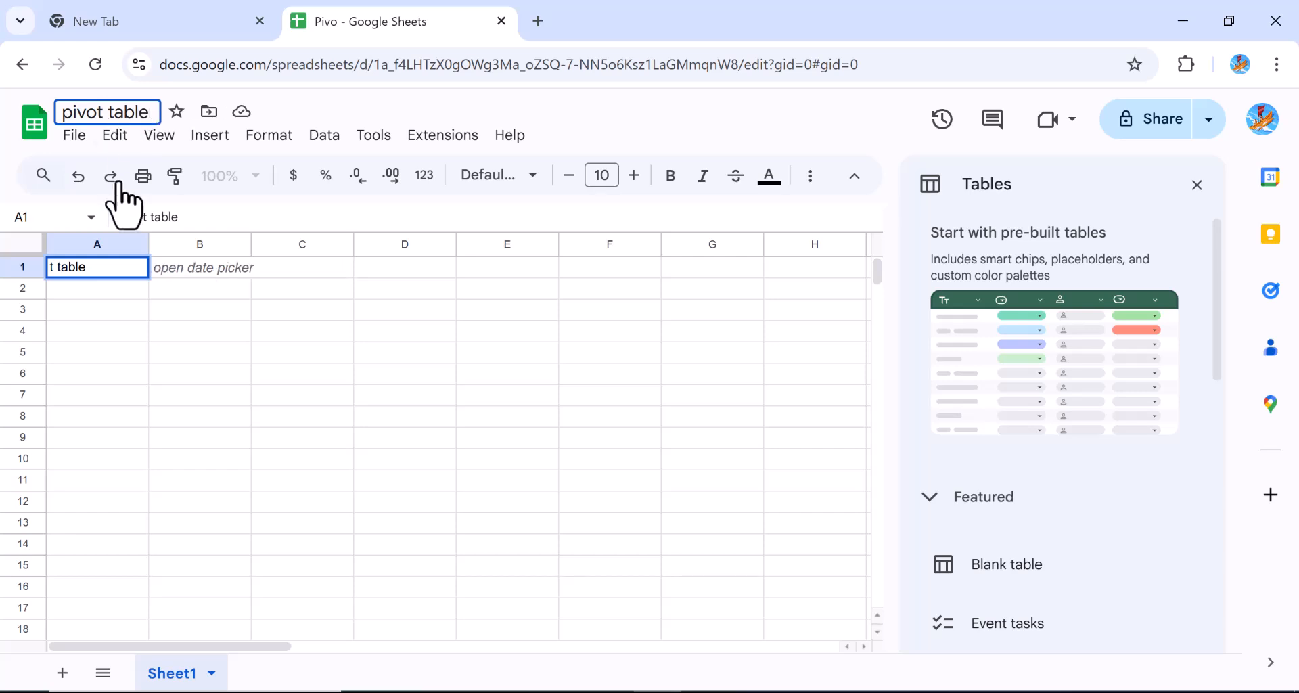
double_click(101, 267)
key(BackSpace)
key(BackSpace)
key(BackSpace)
key(BackSpace)
key(BackSpace)
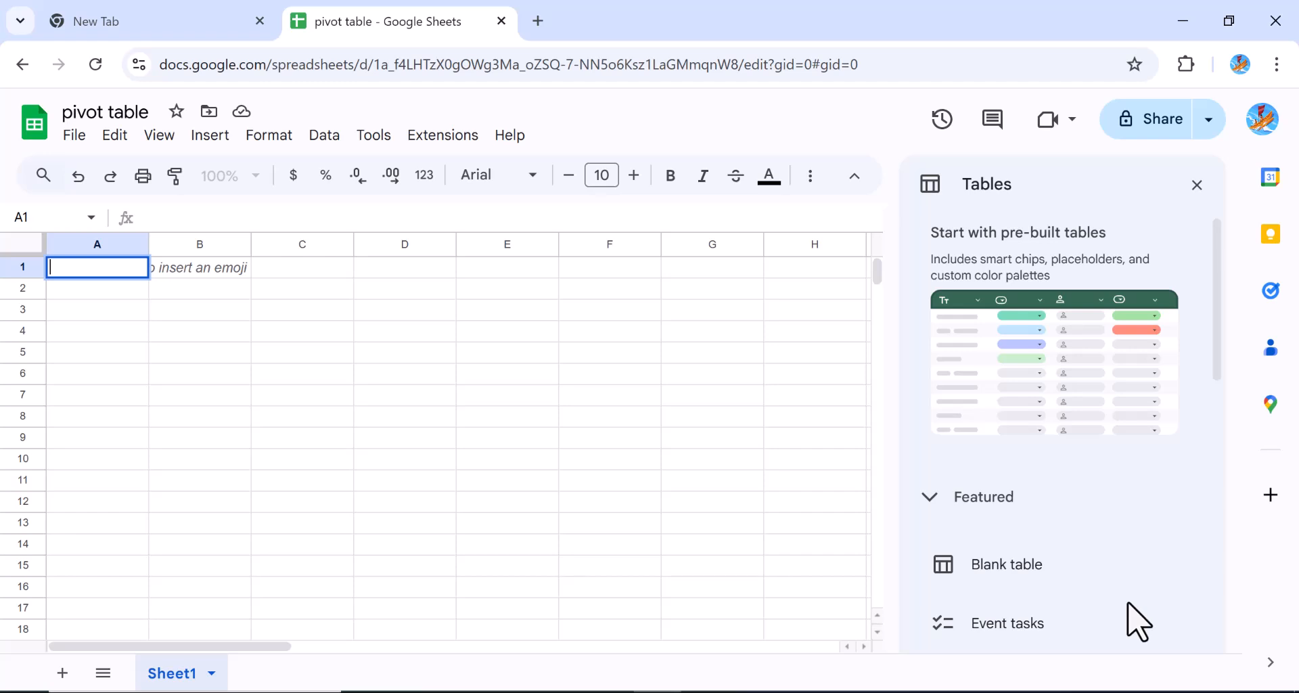
Choose Import from the File menu of the pivot table spreadsheet
mouse_move(1129, 586)
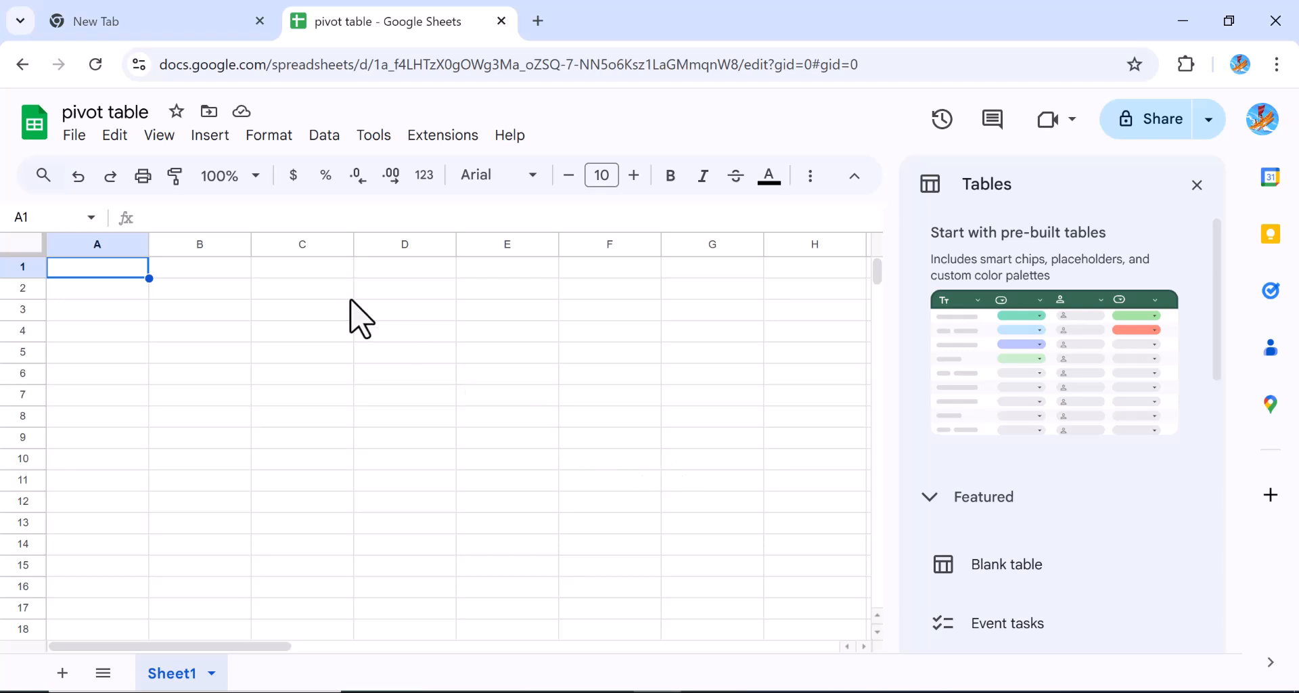
click(74, 135)
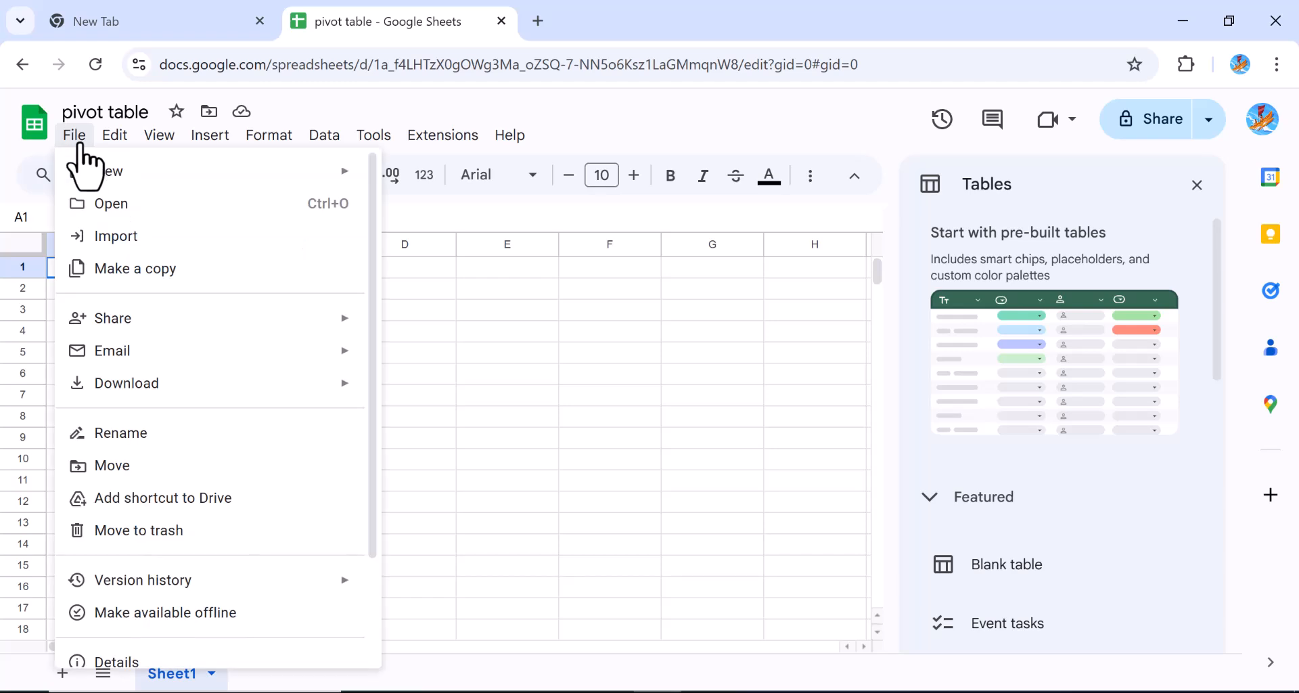
click(105, 237)
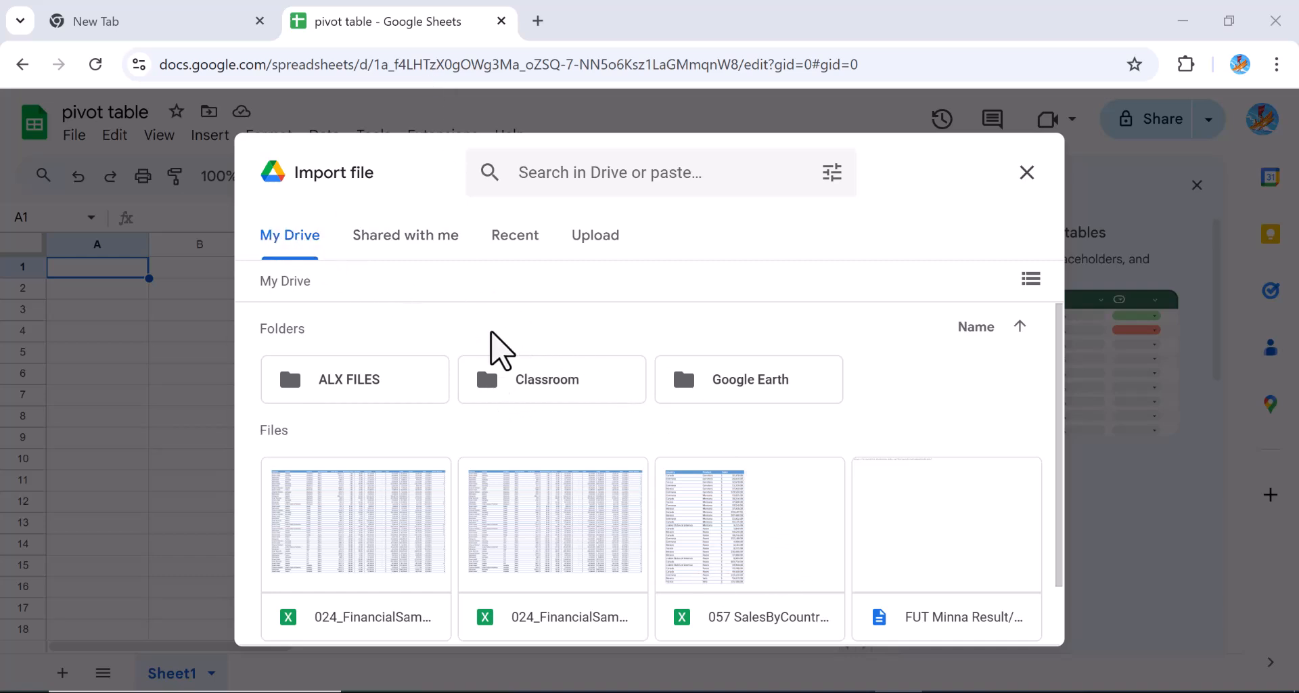
Check Shared with me and Recent, then browse the computer from the Upload tab
click(410, 245)
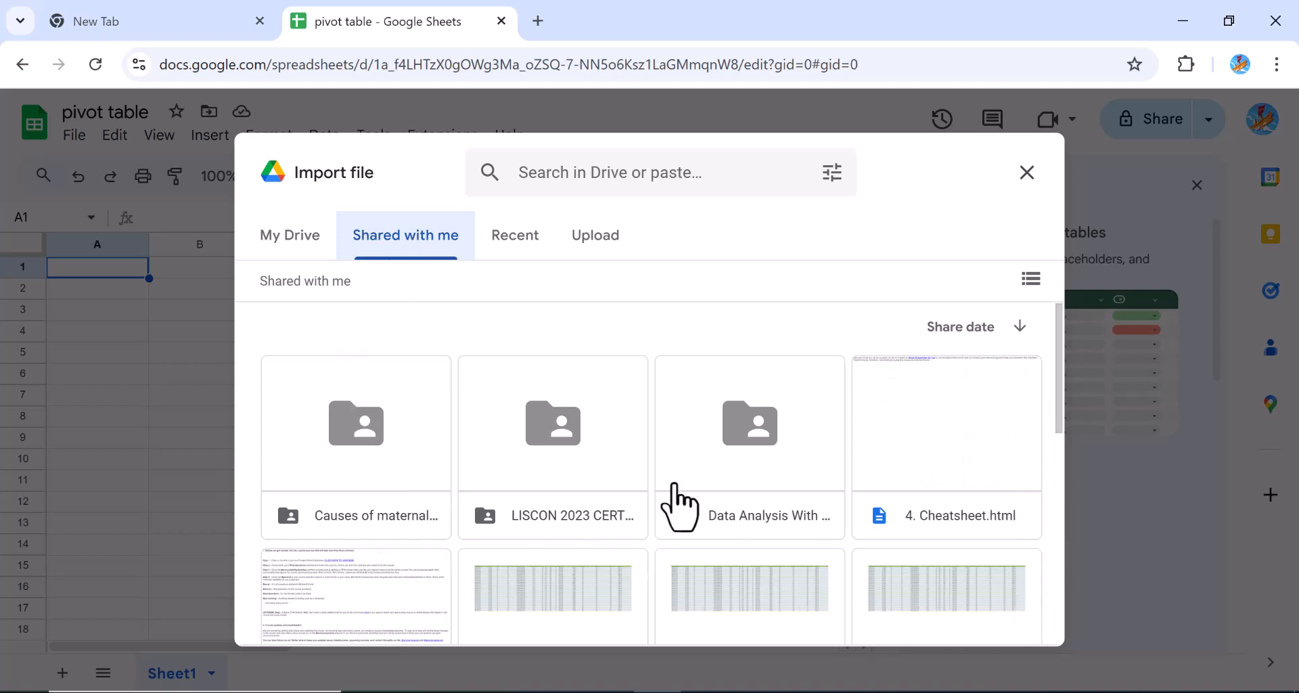
click(501, 236)
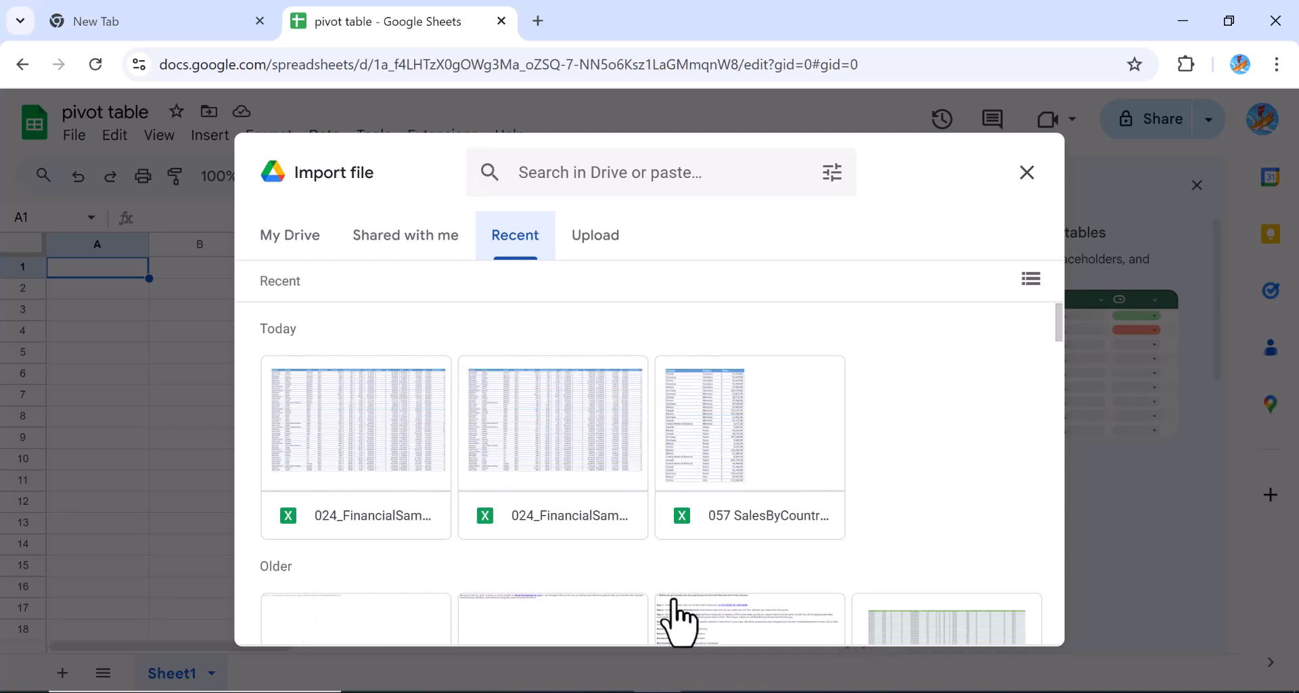
click(606, 235)
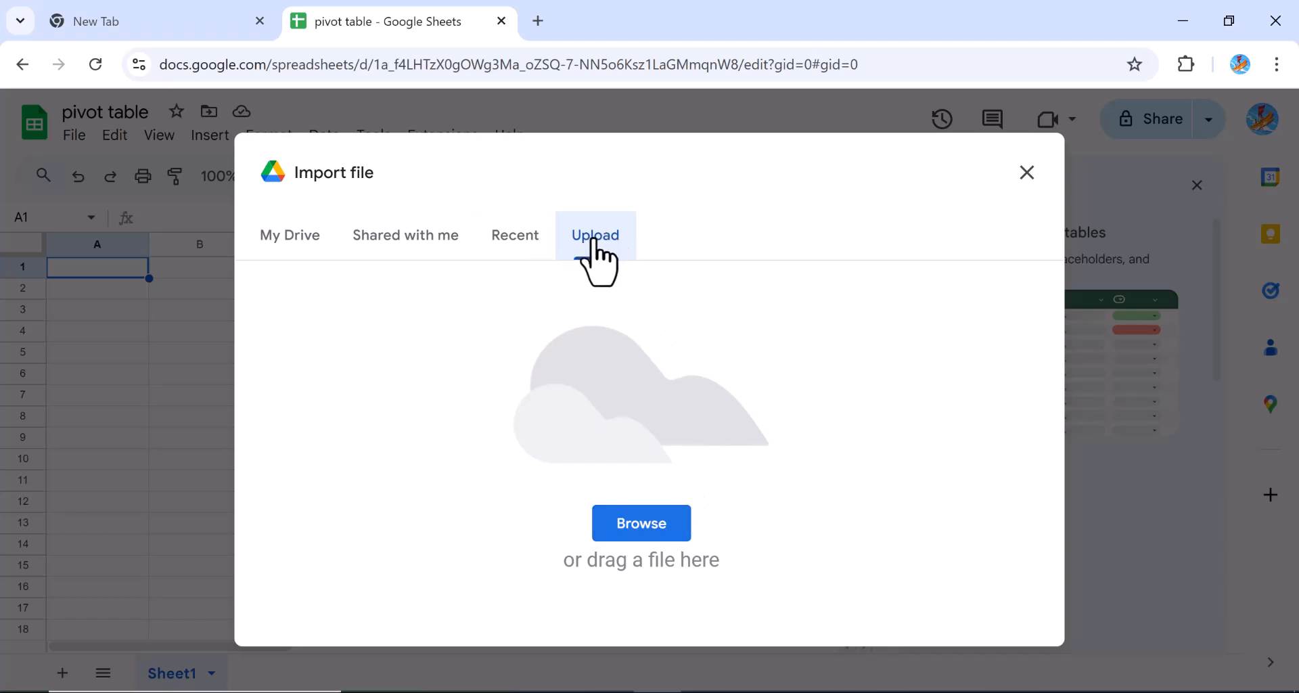
click(645, 532)
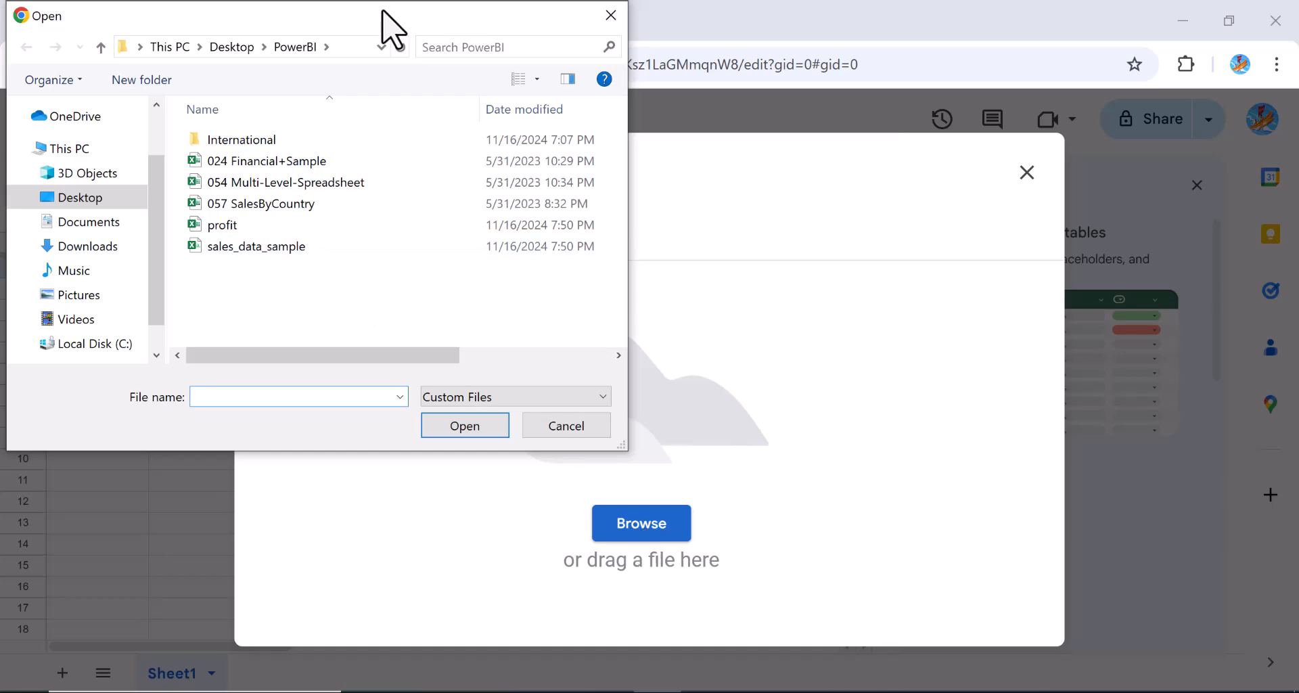
Select 057 SalesByCountry in the PowerBI folder and upload it
drag(383, 17, 504, 171)
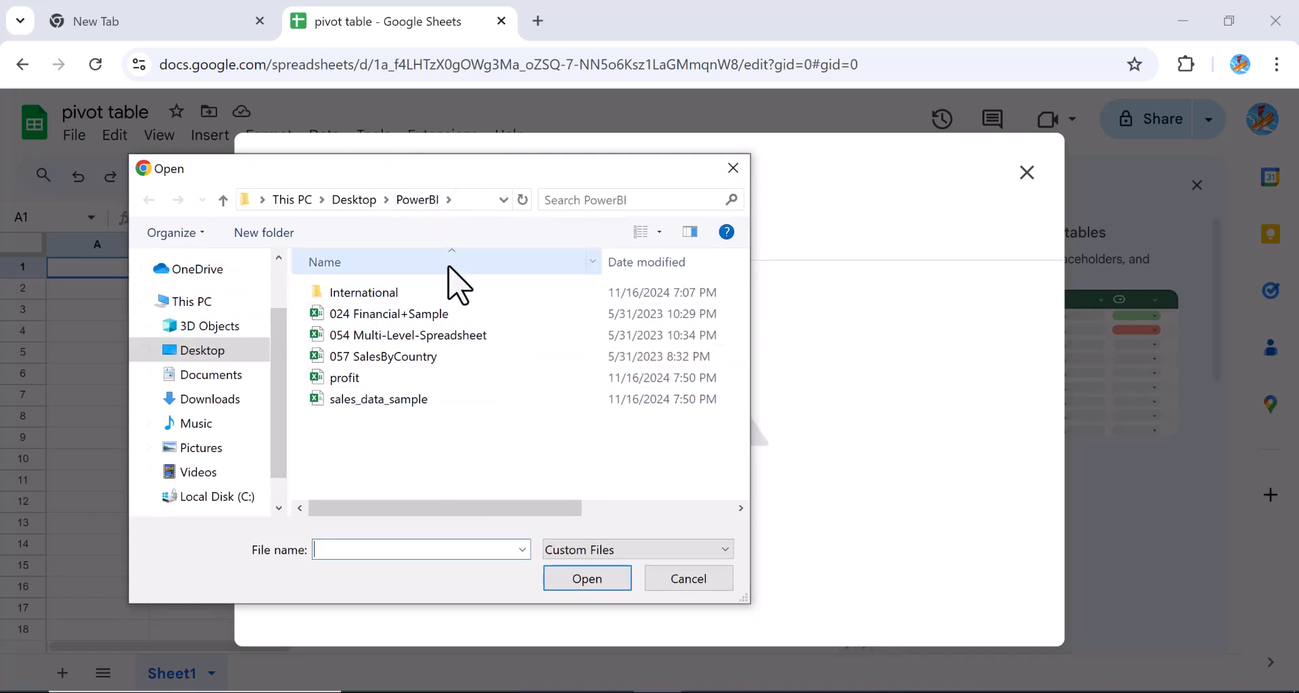
click(374, 357)
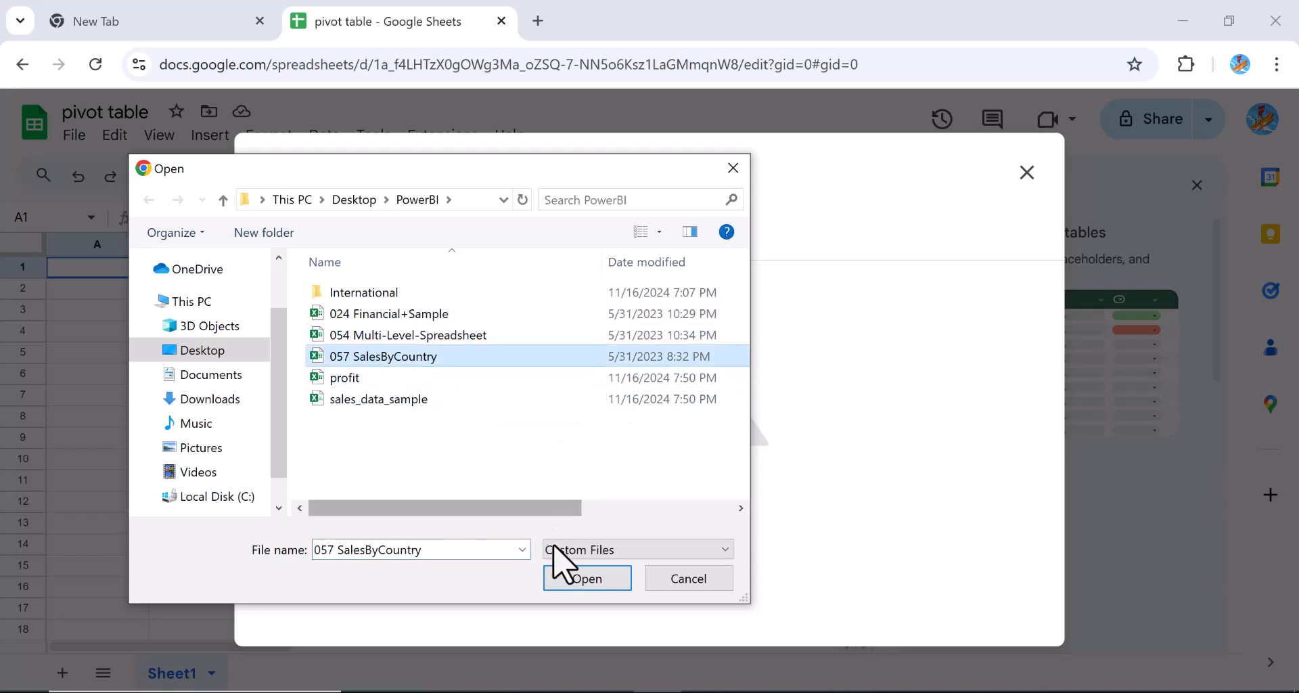
click(570, 581)
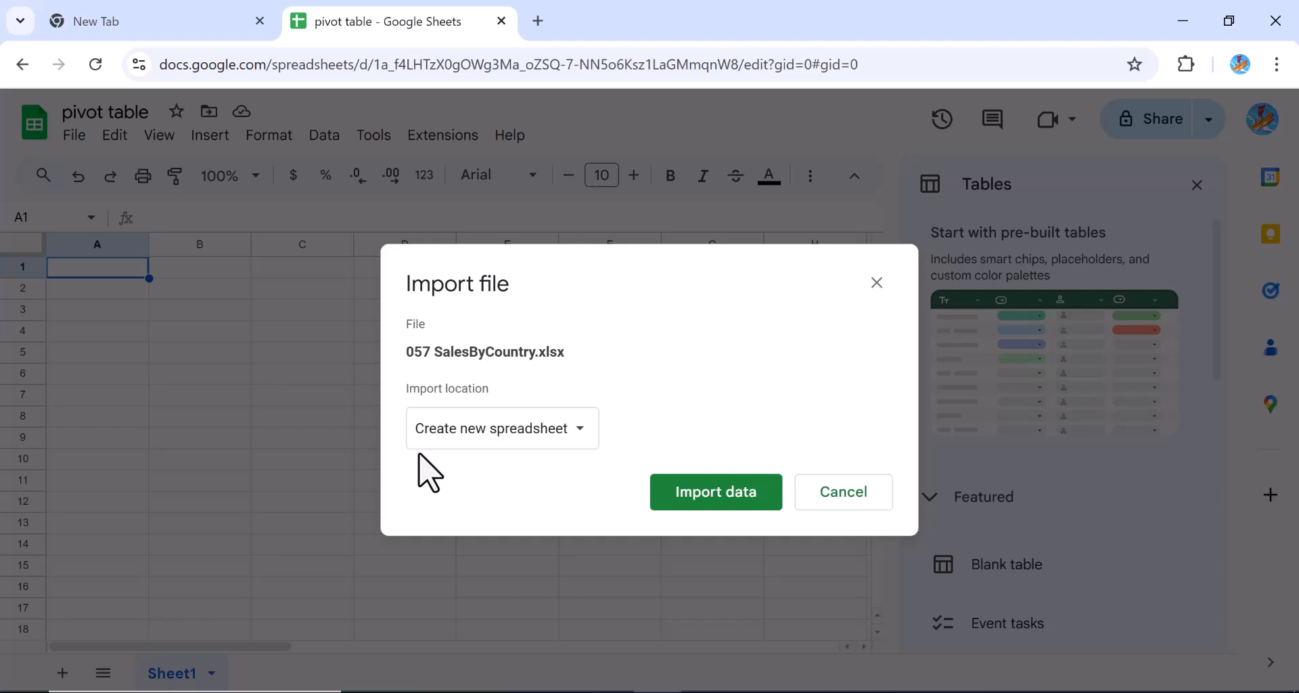
Import 057 SalesByCountry.xlsx as a new spreadsheet and open it
click(689, 501)
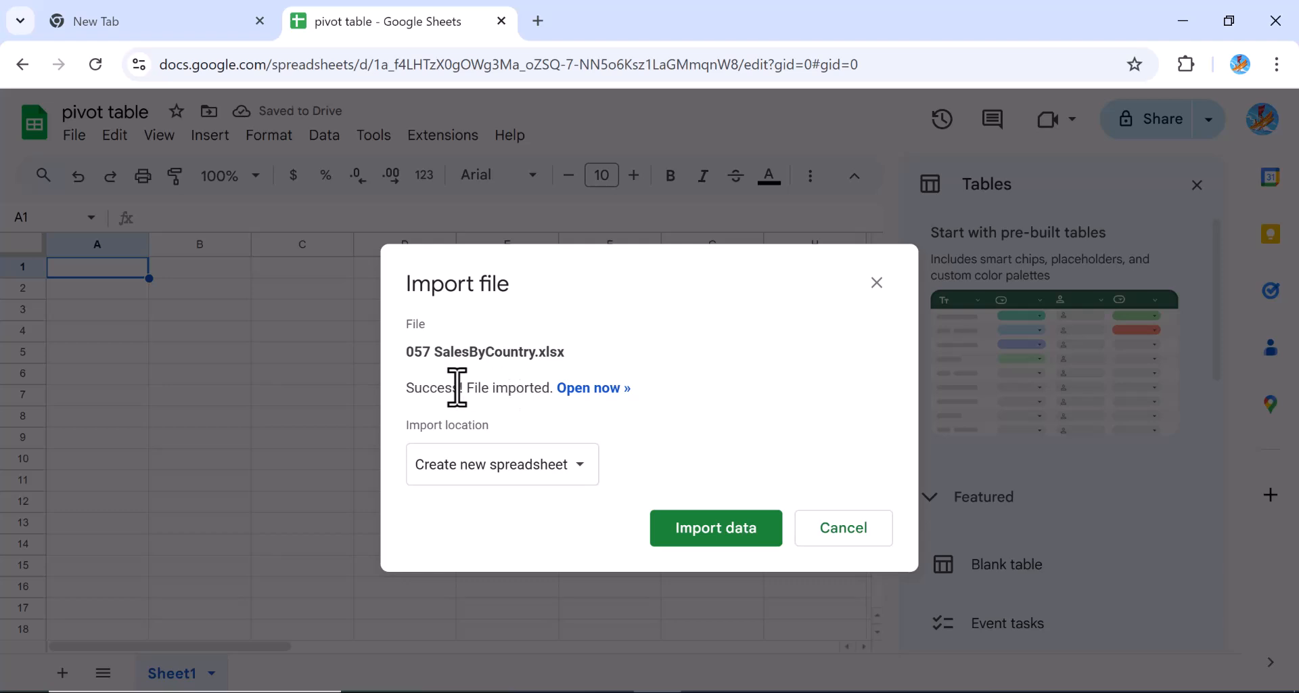
click(595, 390)
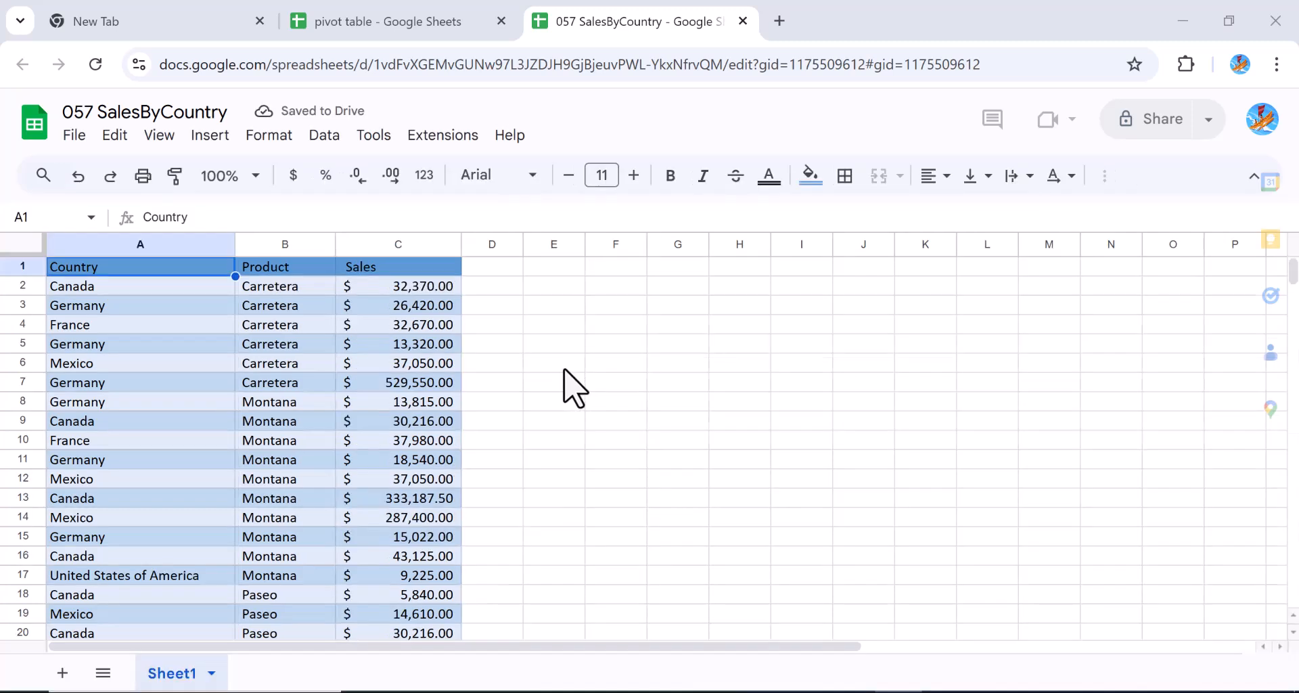
Back in the pivot table spreadsheet, import the sales data using Replace spreadsheet
click(362, 17)
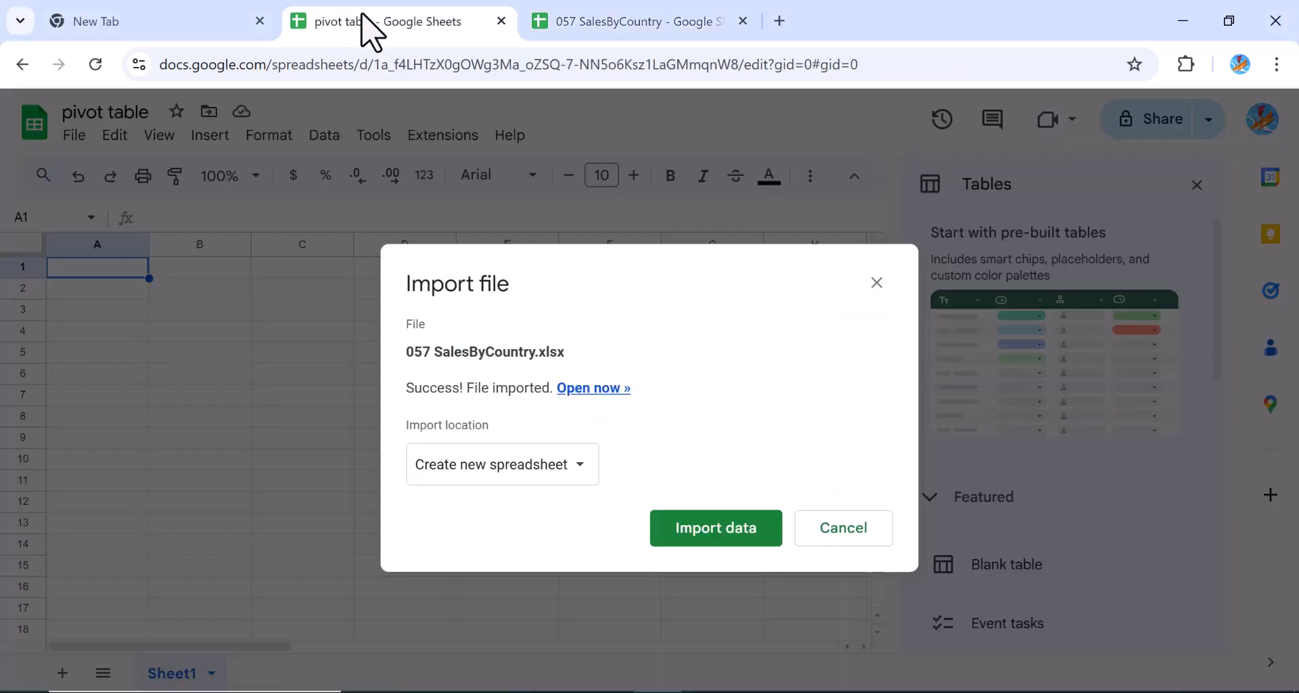
click(583, 473)
click(577, 475)
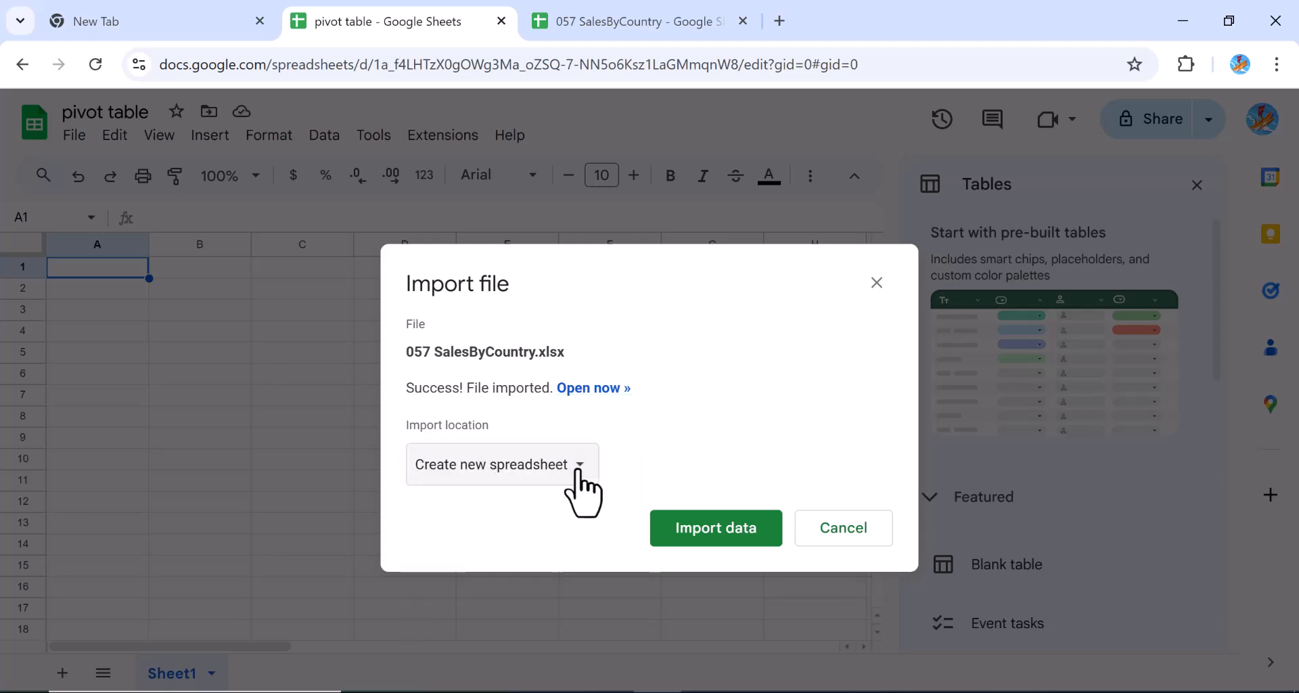
click(577, 472)
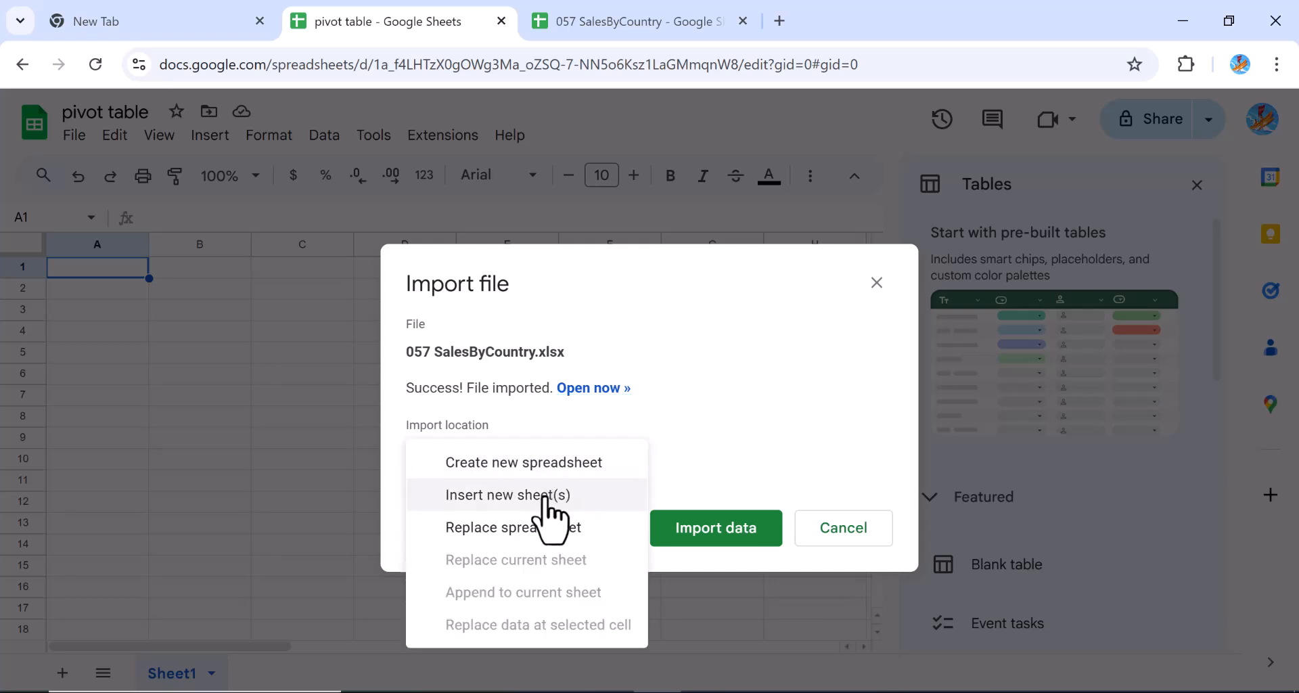
click(536, 527)
click(704, 572)
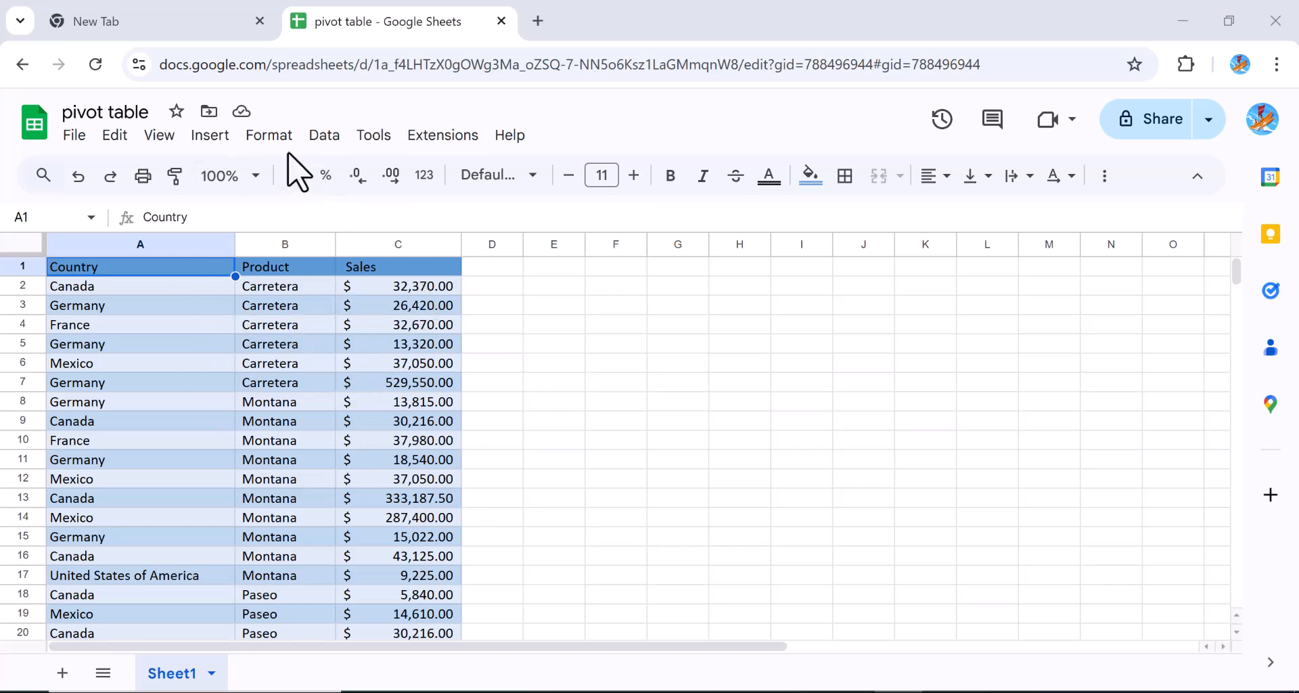
Use Data cleanup suggestions to Trim all whitespace from the Sales header in C1
click(325, 135)
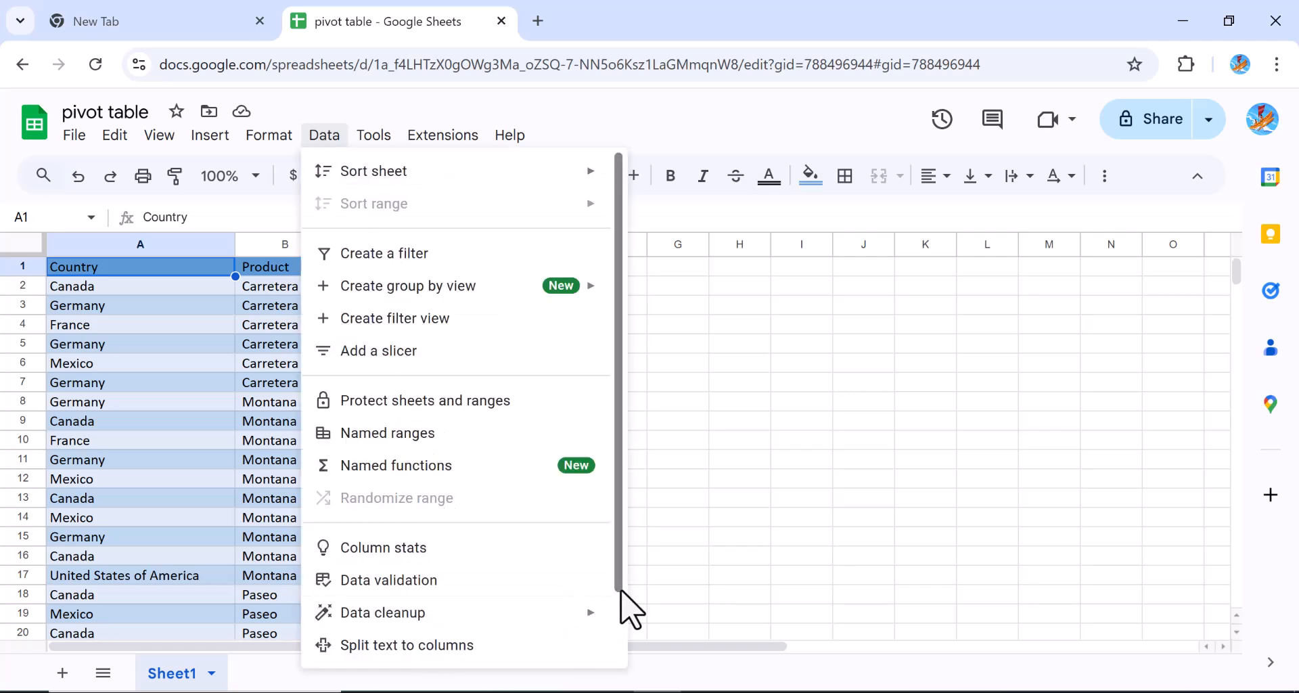
mouse_move(425, 626)
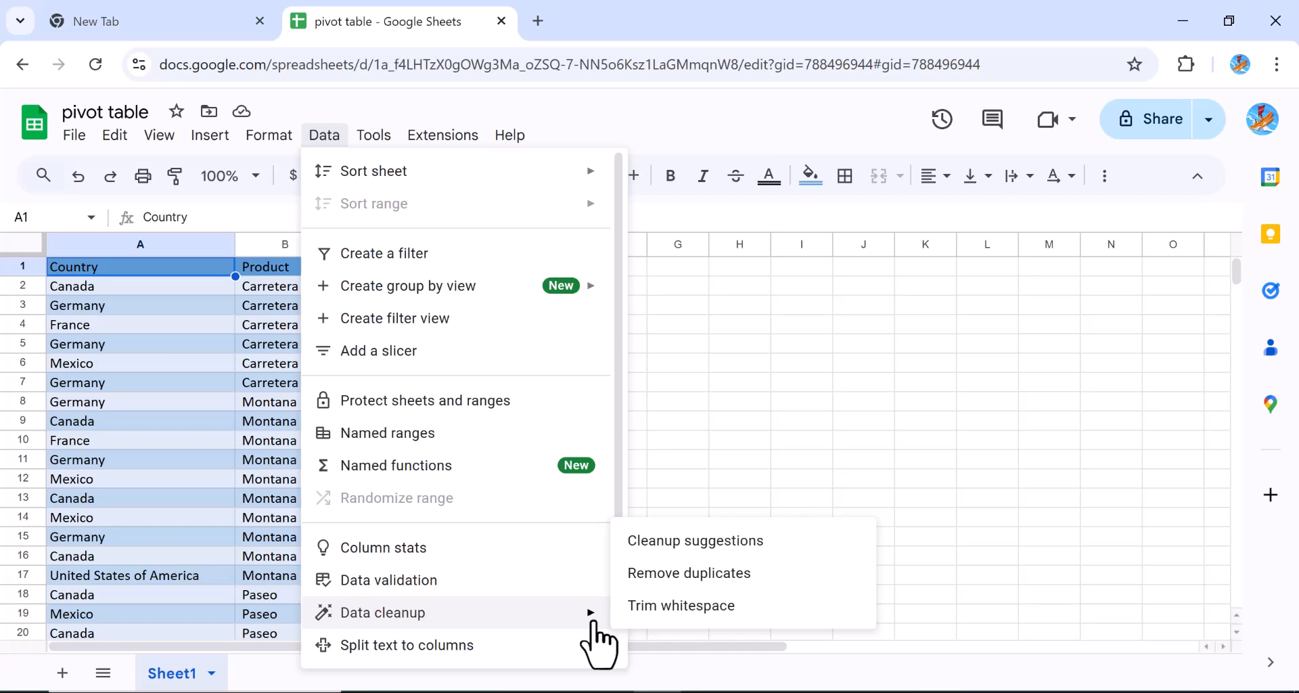
click(685, 548)
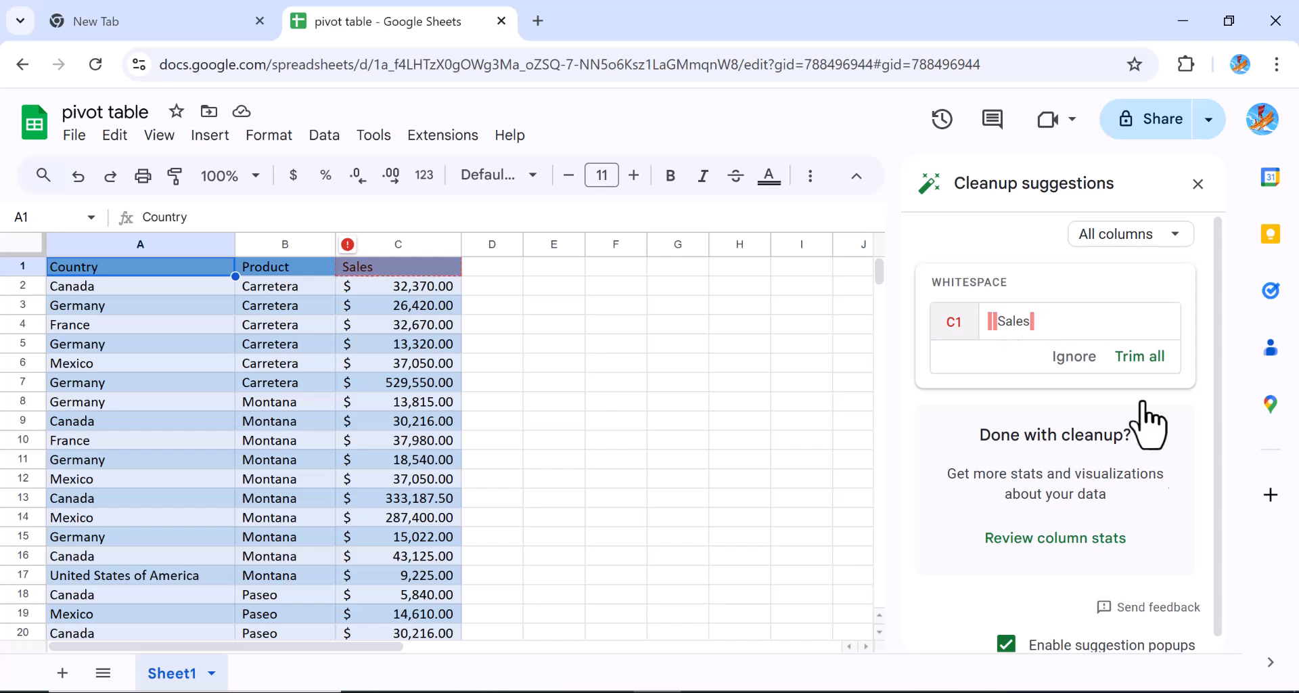
click(1144, 357)
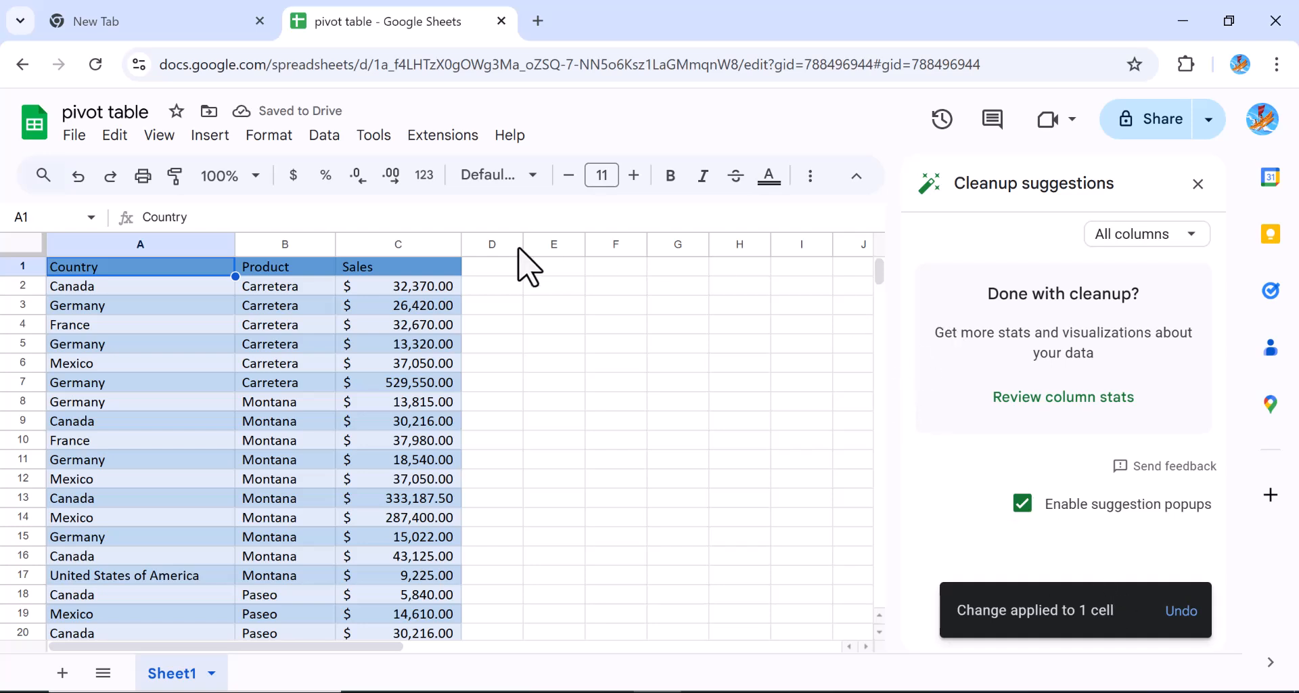
click(325, 139)
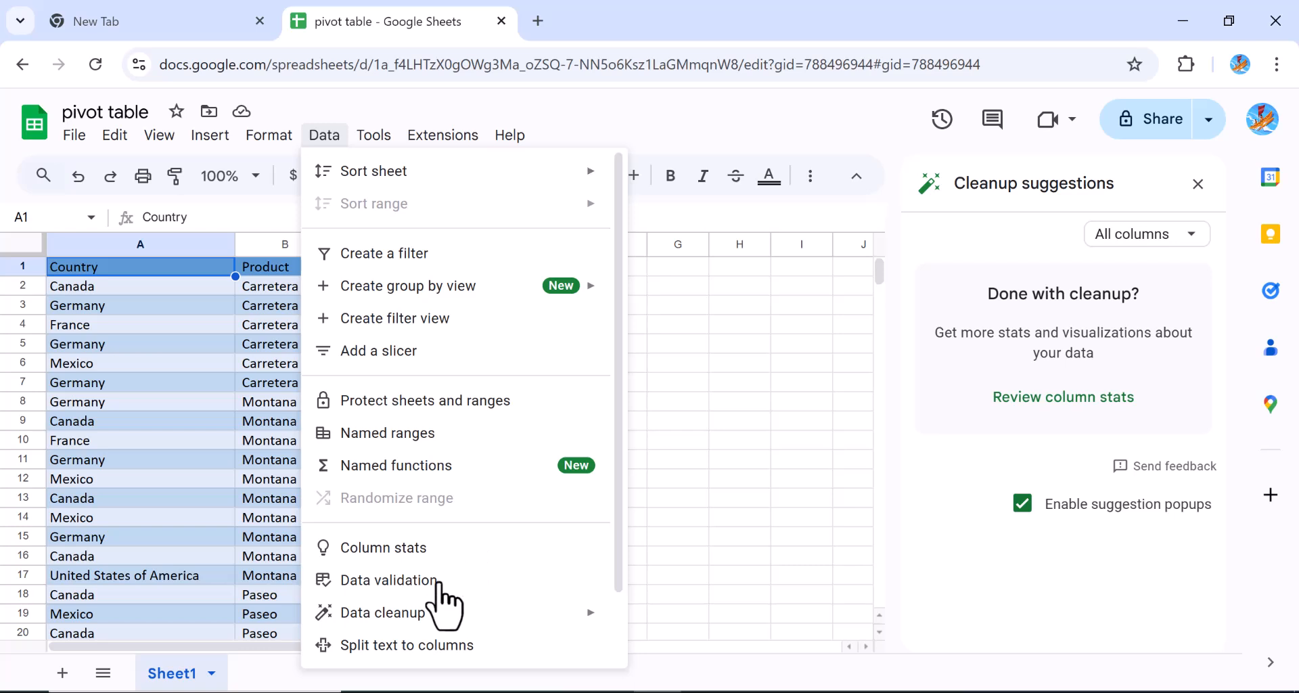
Run Remove duplicates on columns A to C, finding none and keeping 701 unique rows
mouse_move(559, 613)
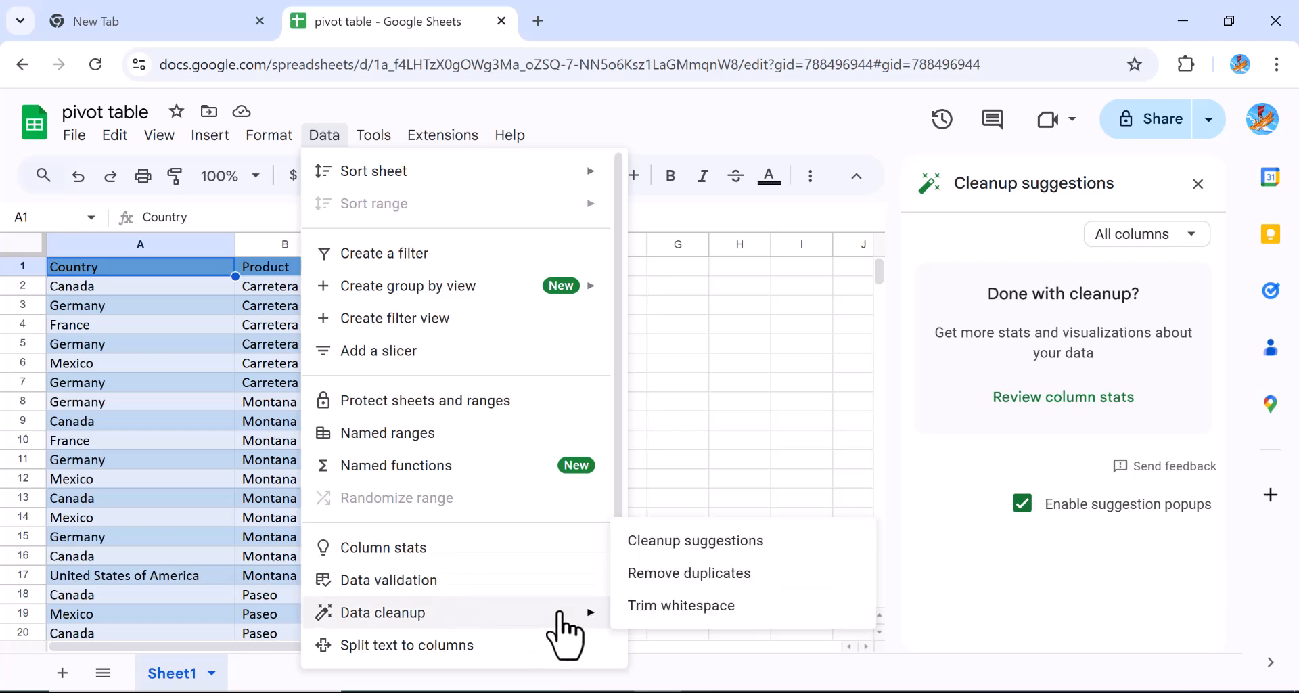
click(680, 580)
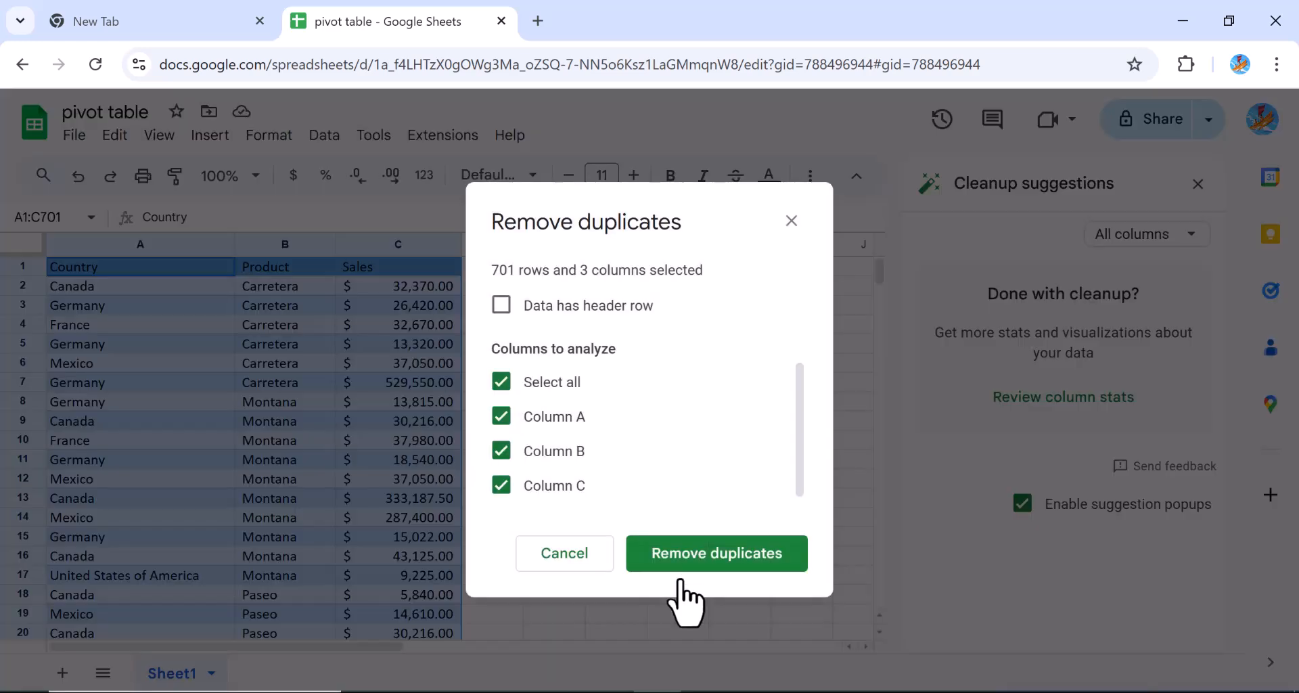
click(716, 559)
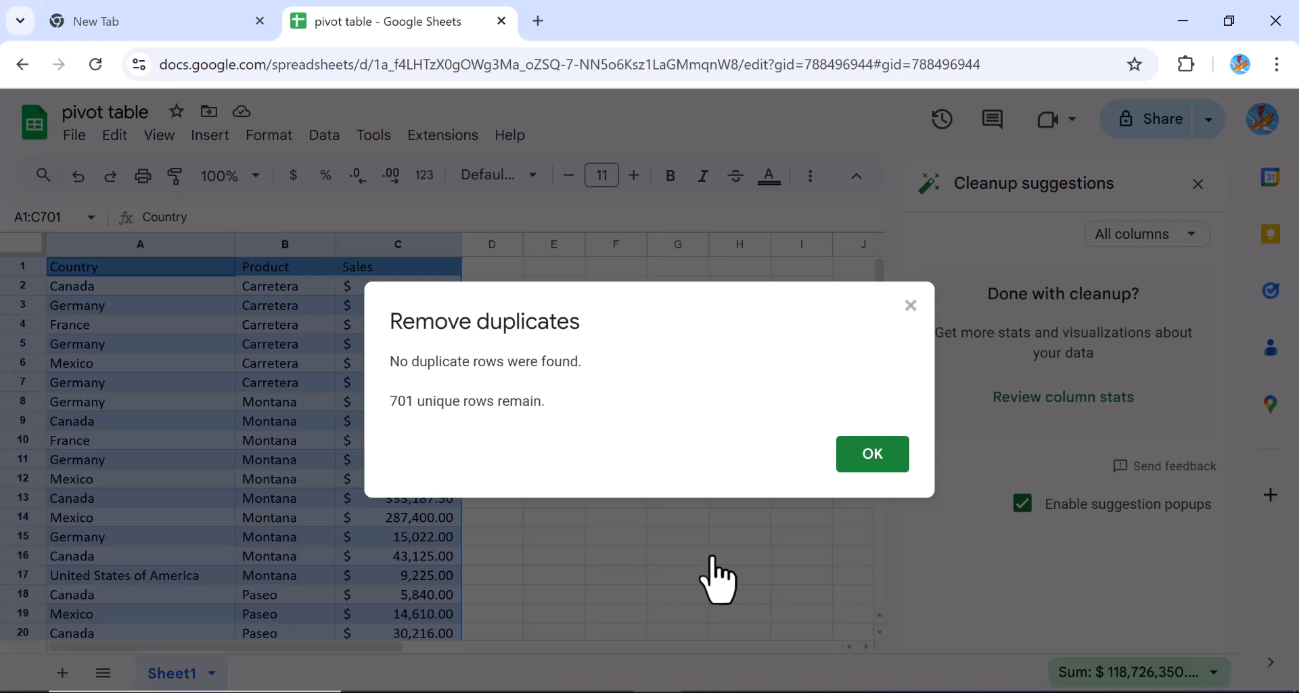
click(864, 463)
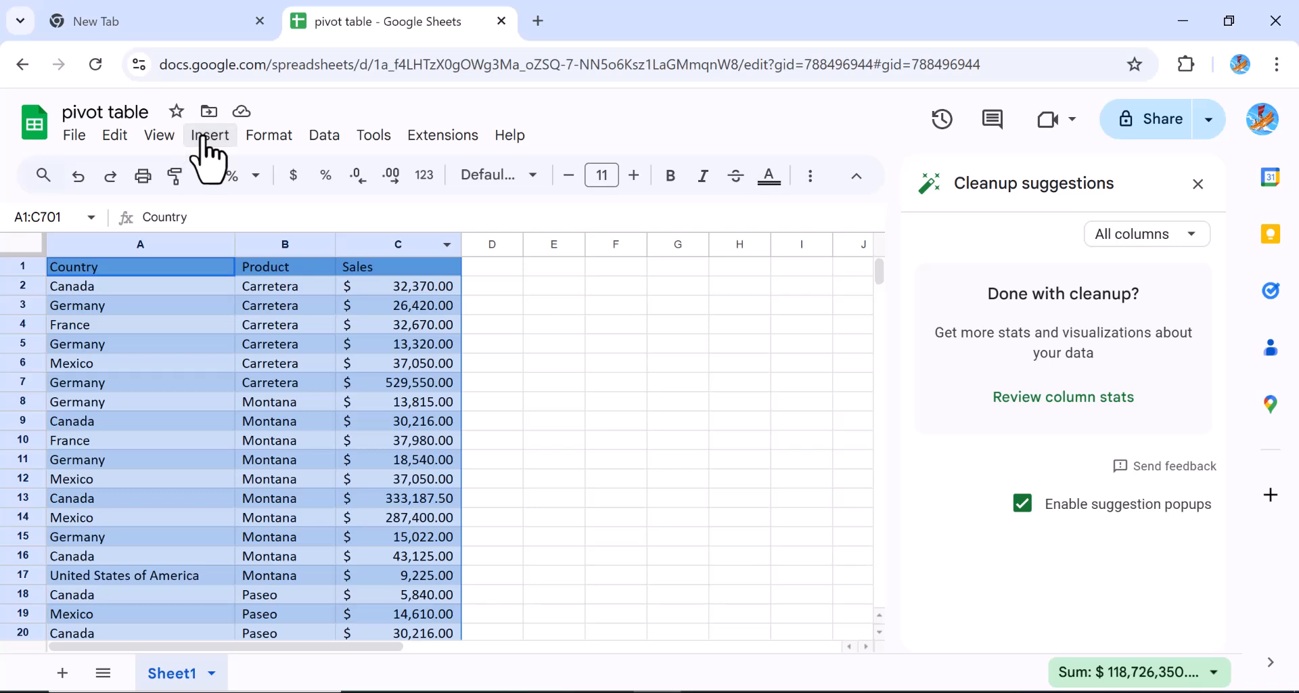
Dismiss the accidentally opened menu and close the Cleanup suggestions sidebar
key(alt+h)
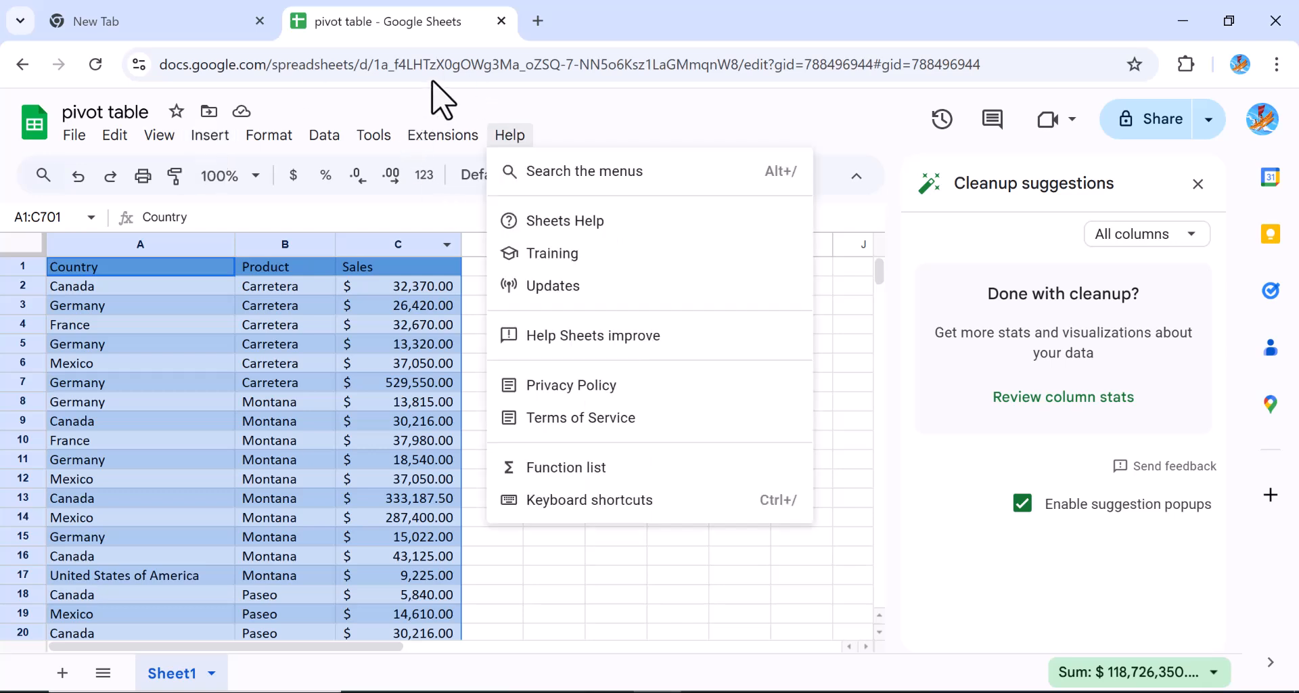
mouse_move(213, 132)
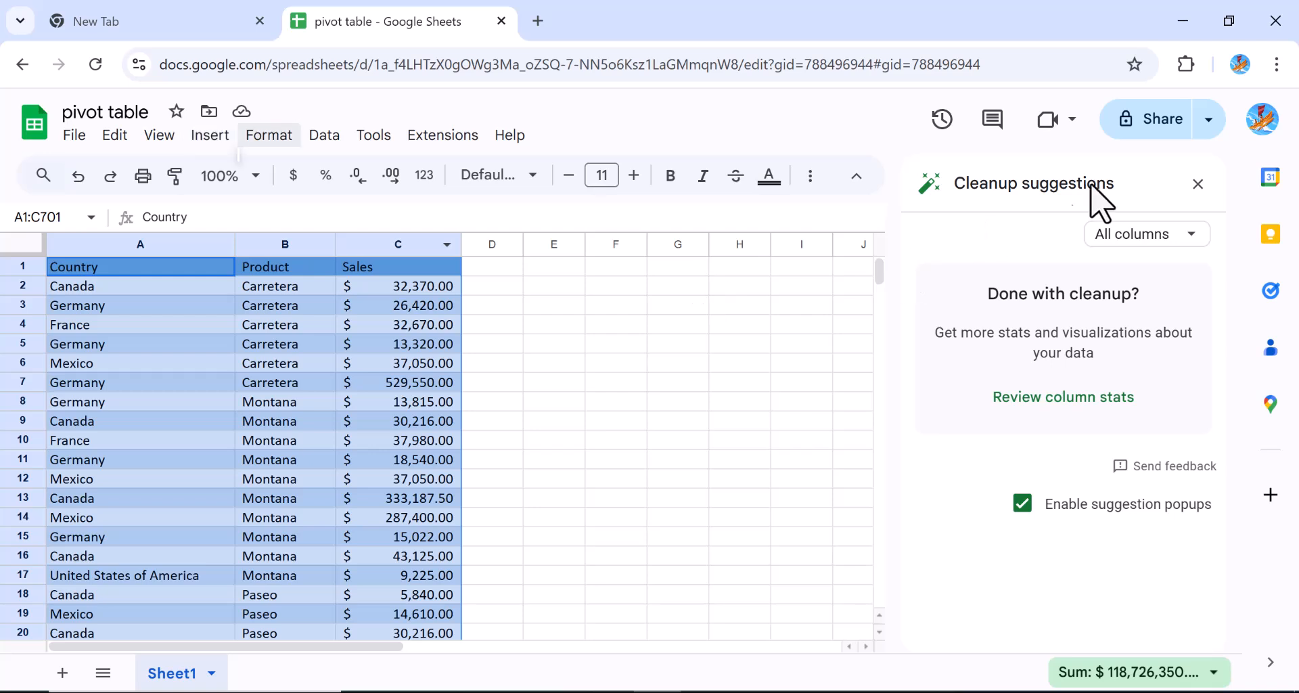
key(alt+d)
key(Escape)
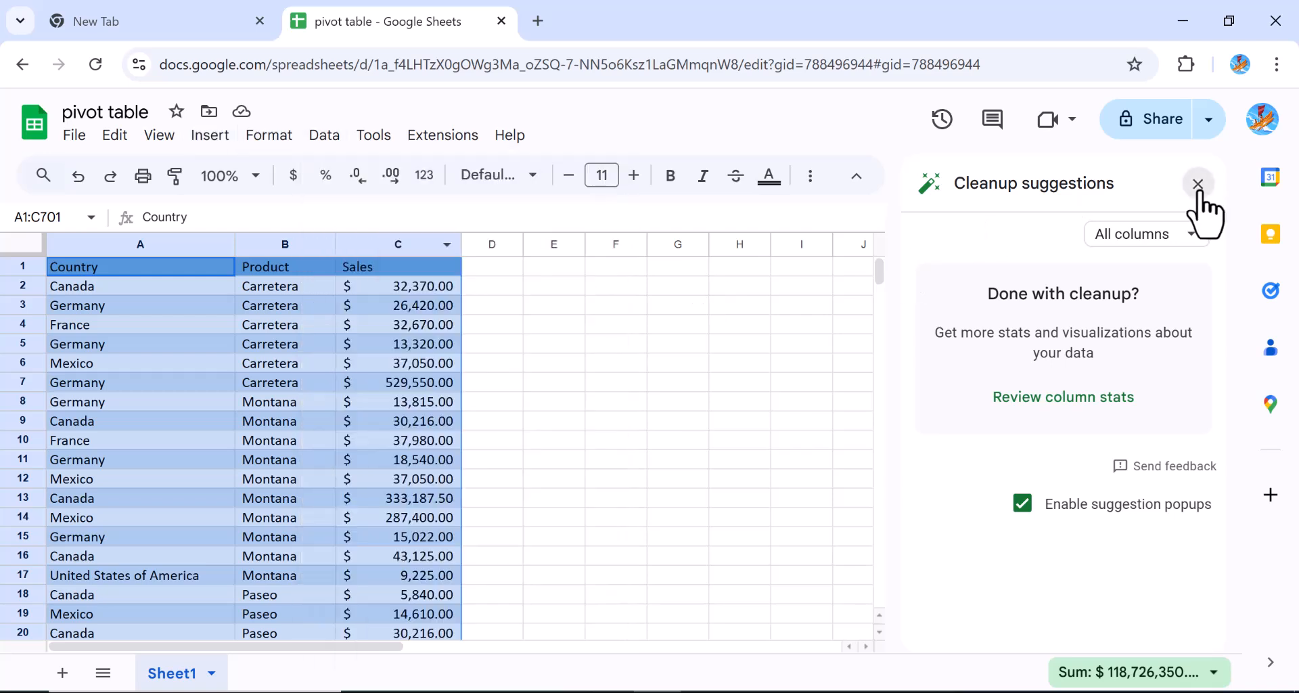
click(1198, 184)
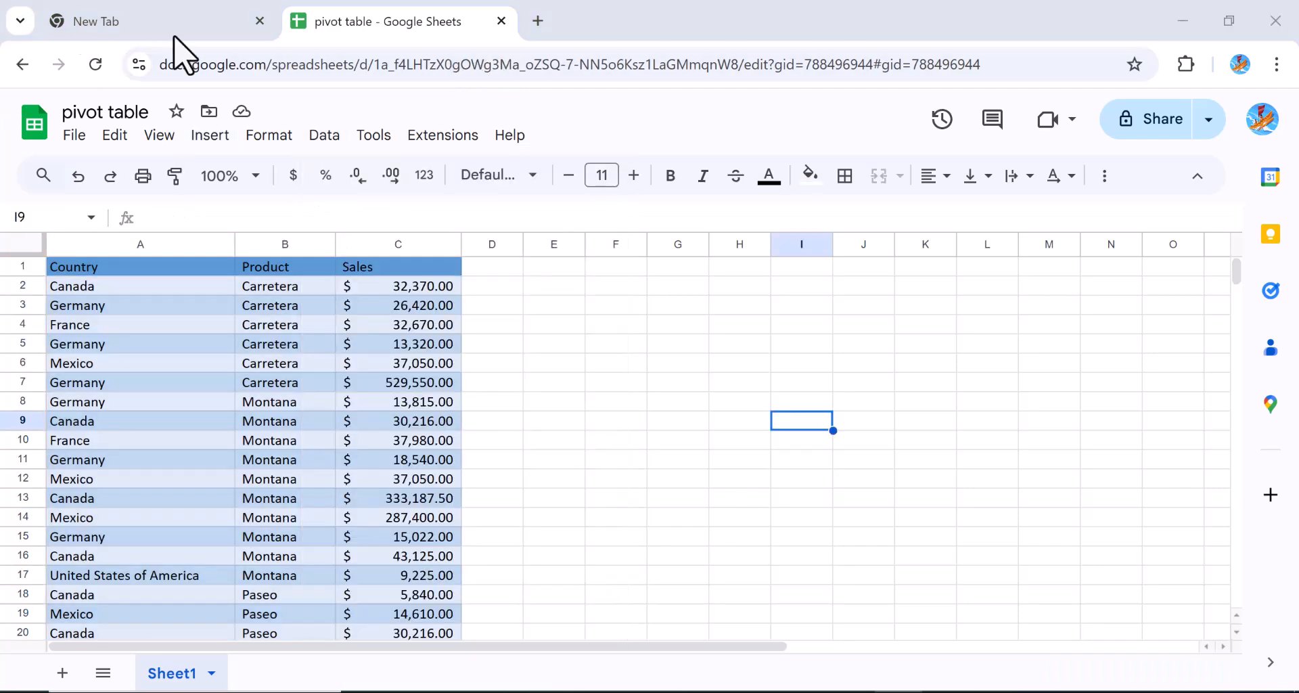
Insert a pivot table on a new sheet, moving the dialog aside to select the data range
click(209, 136)
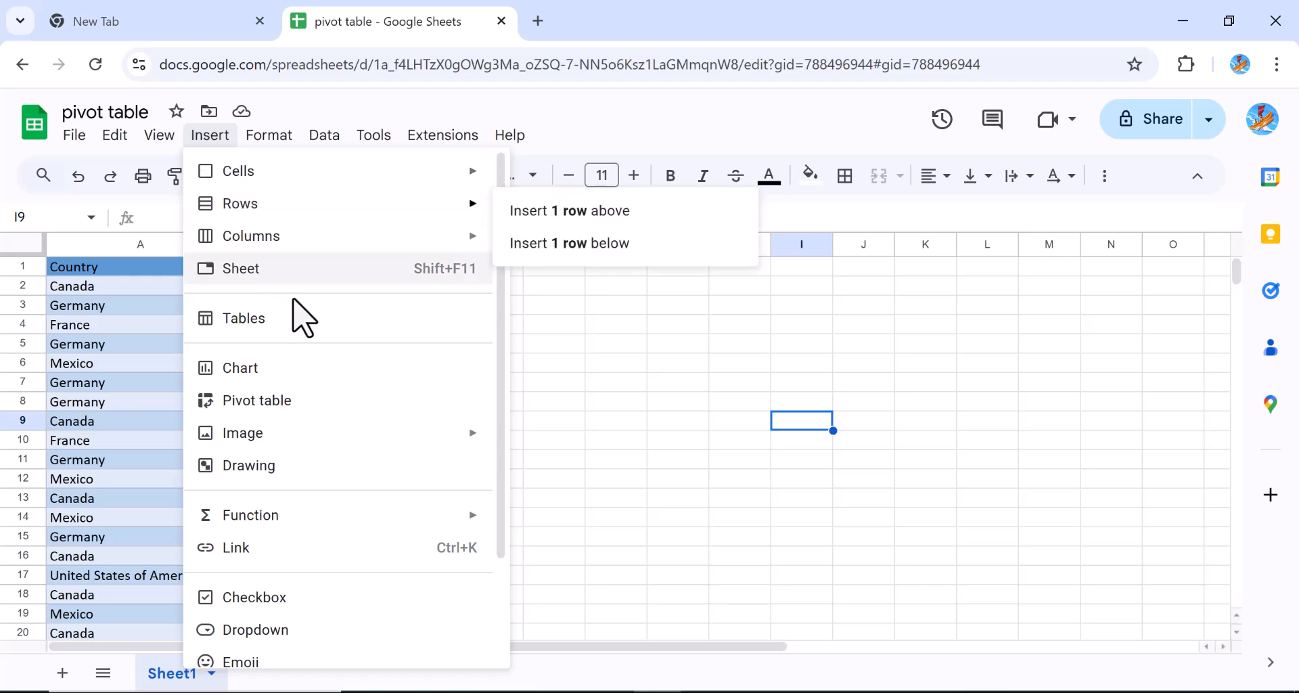
click(285, 402)
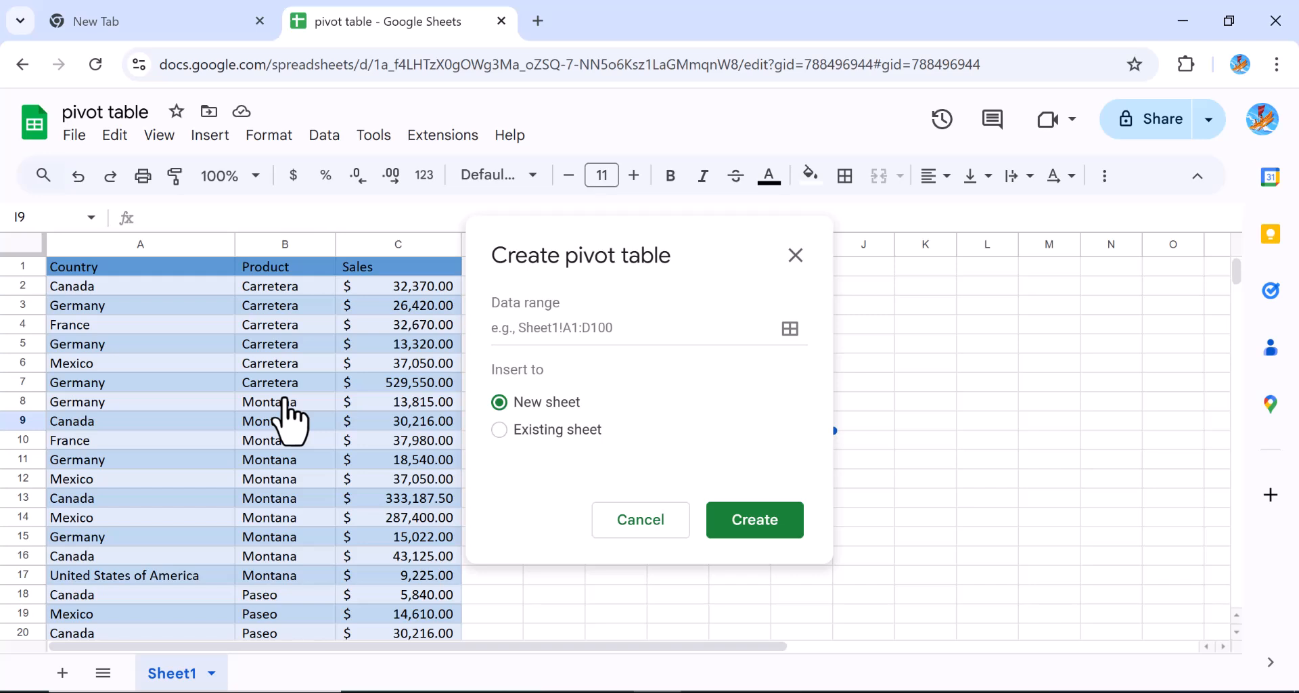
click(499, 429)
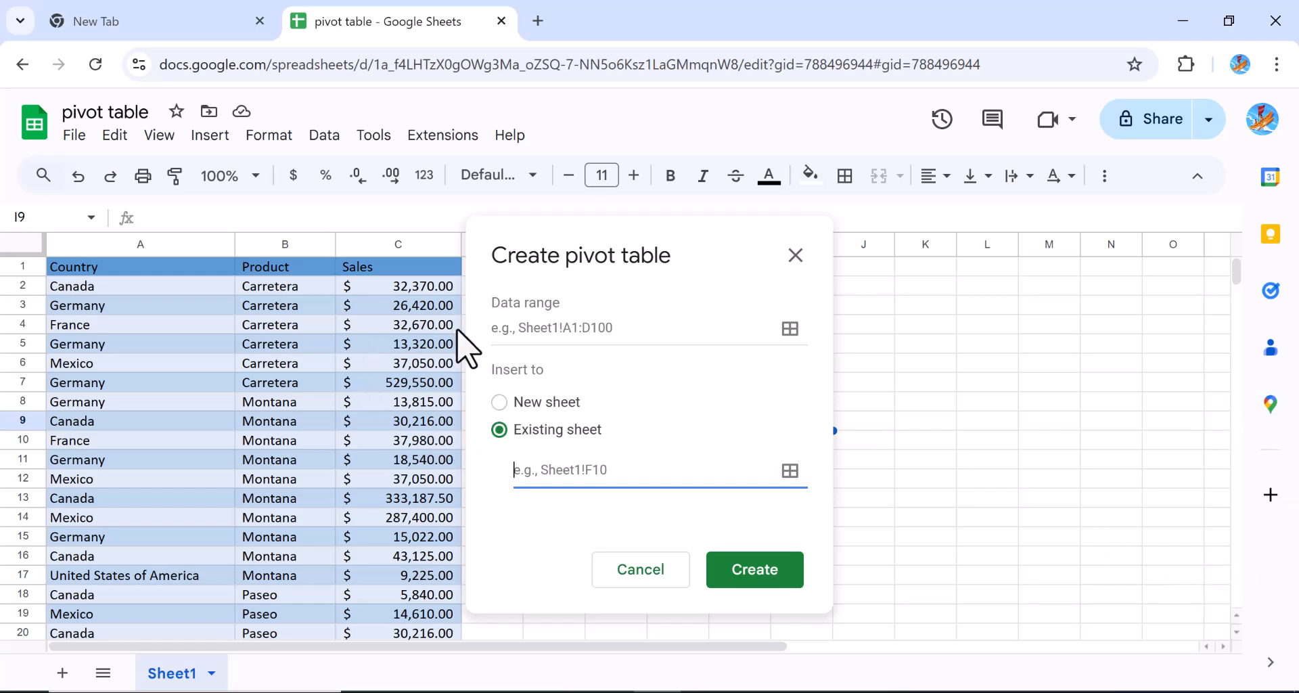
click(499, 403)
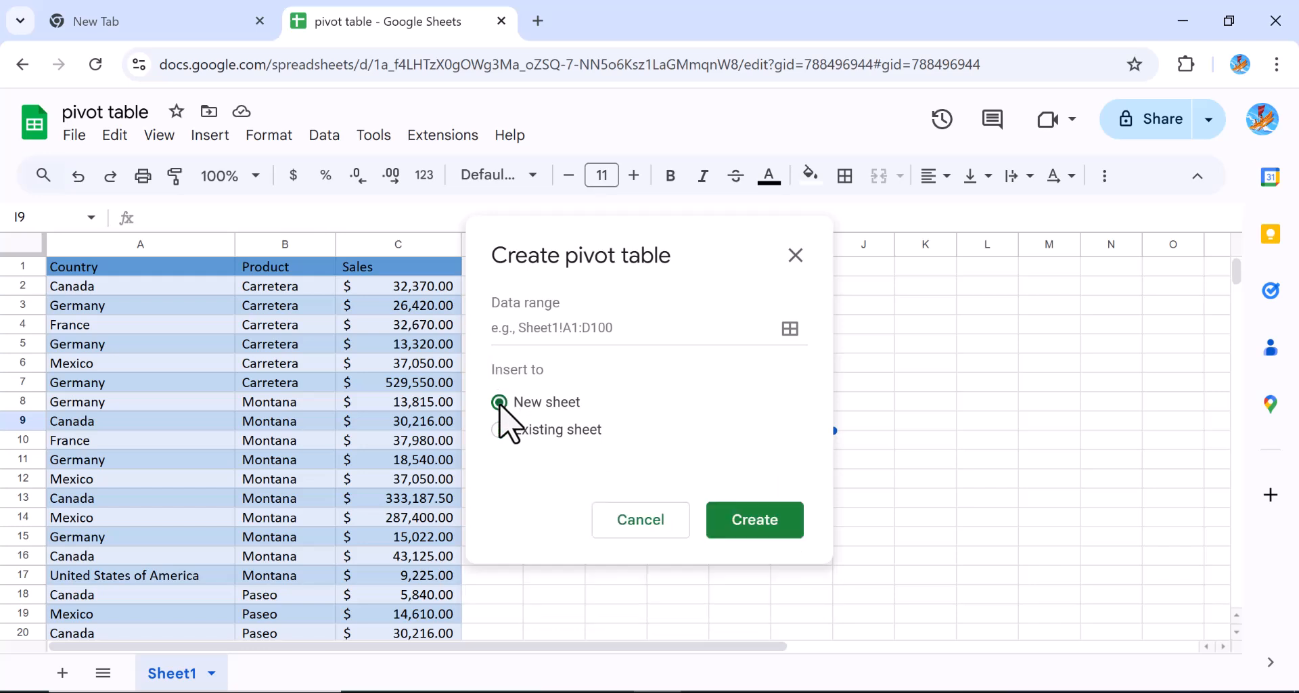
click(745, 521)
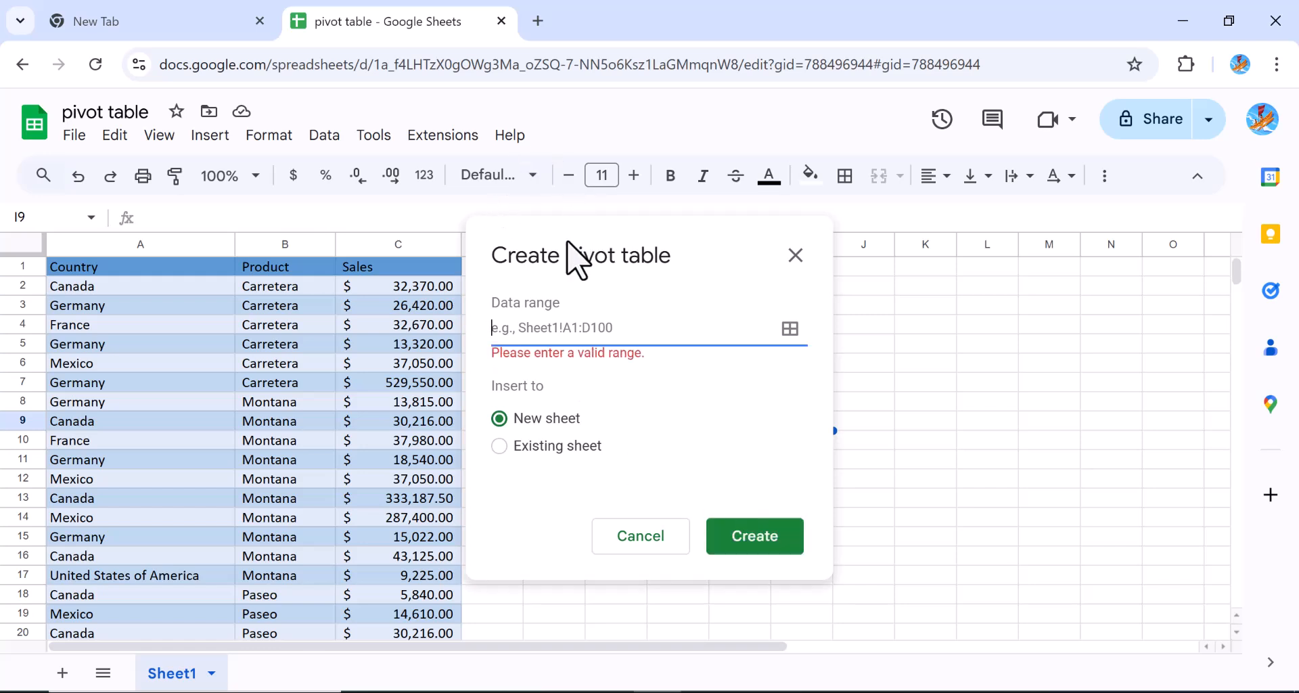
drag(574, 250, 798, 291)
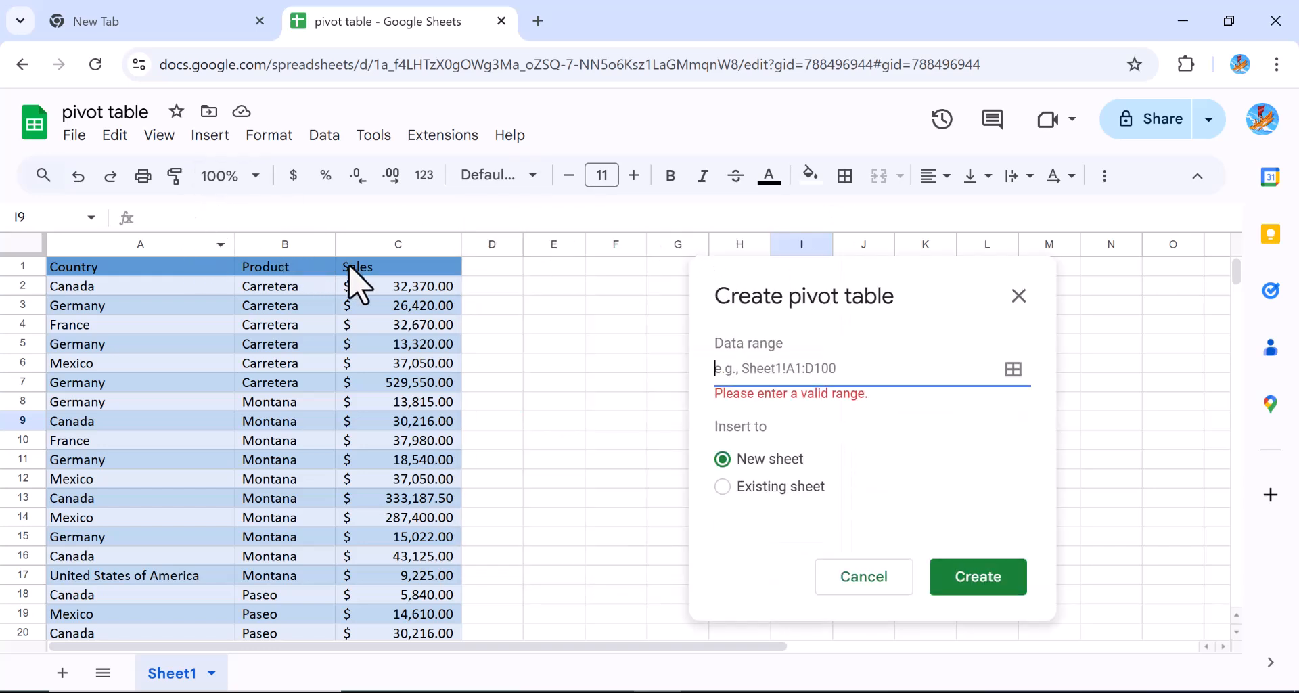
click(165, 245)
Set the pivot table's data range to Sheet1!A:C and create it on a new sheet
click(165, 248)
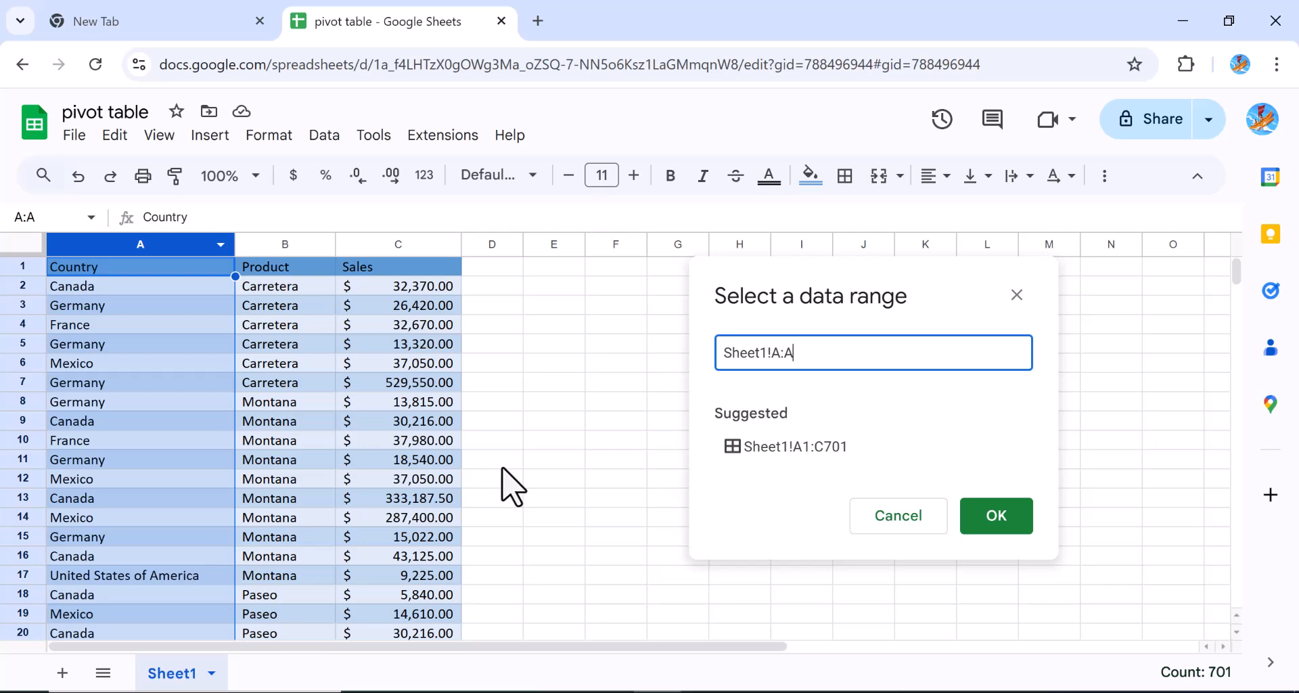
click(587, 389)
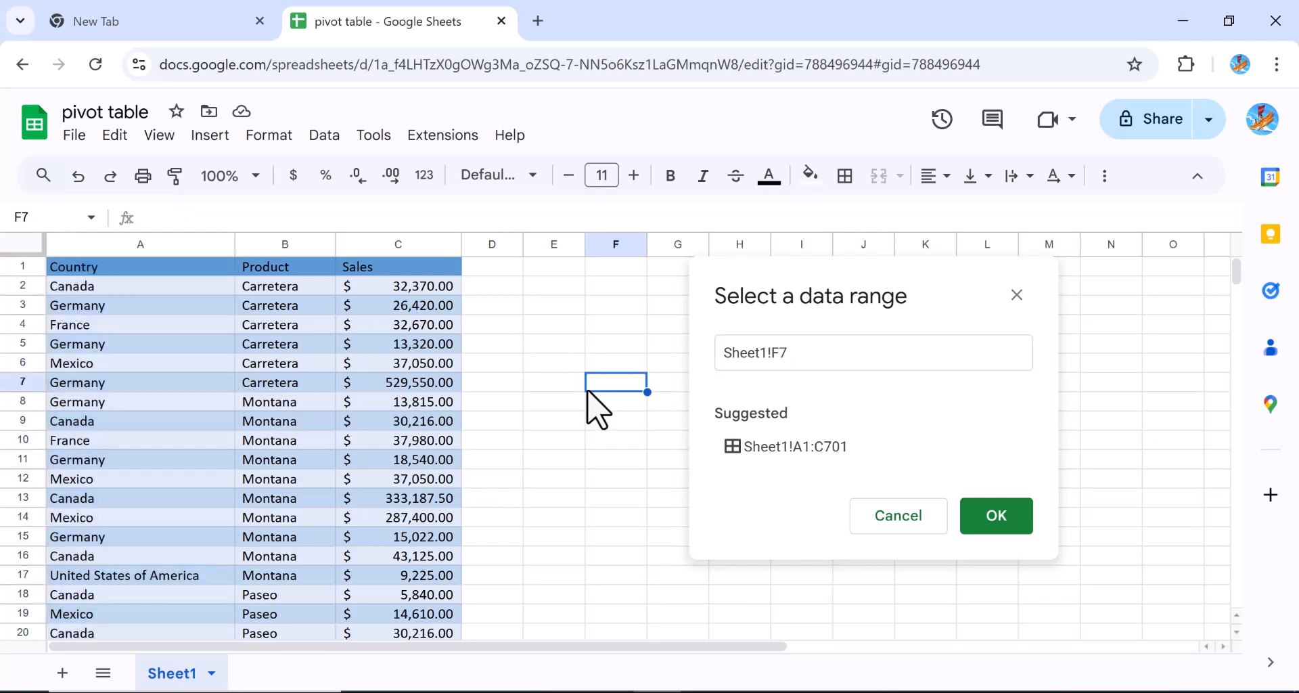
drag(209, 252, 396, 247)
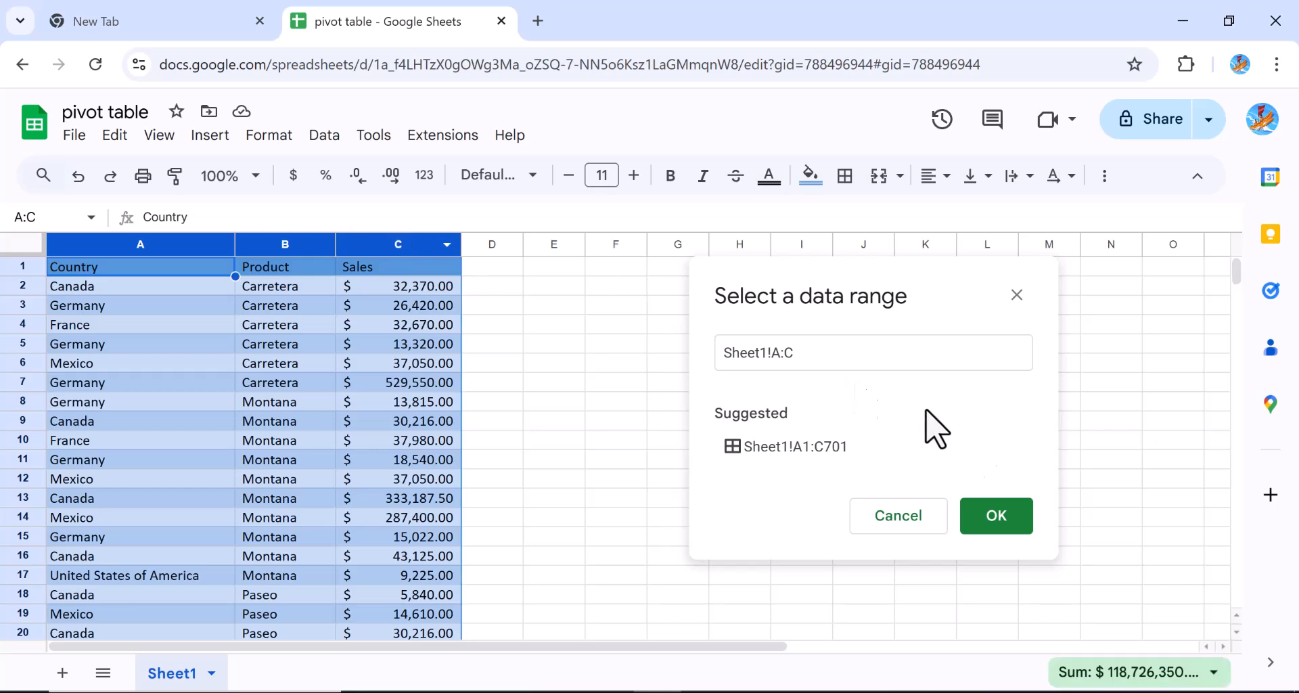
click(994, 527)
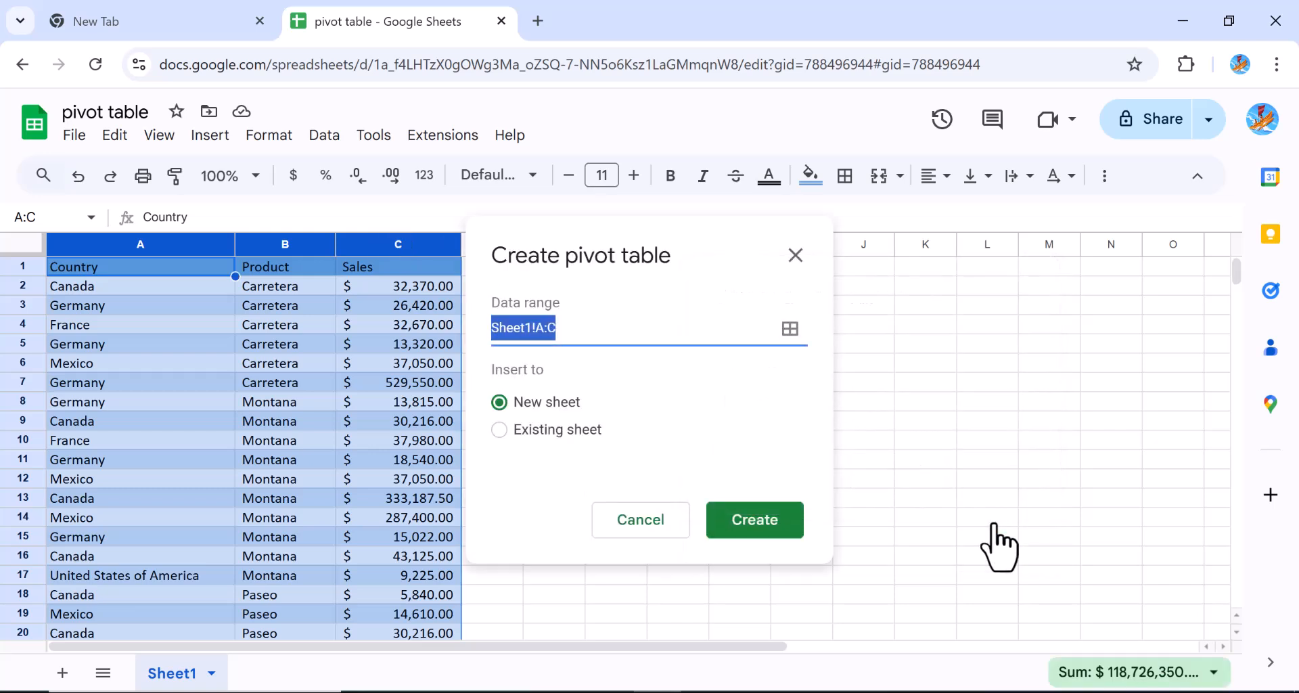
click(771, 521)
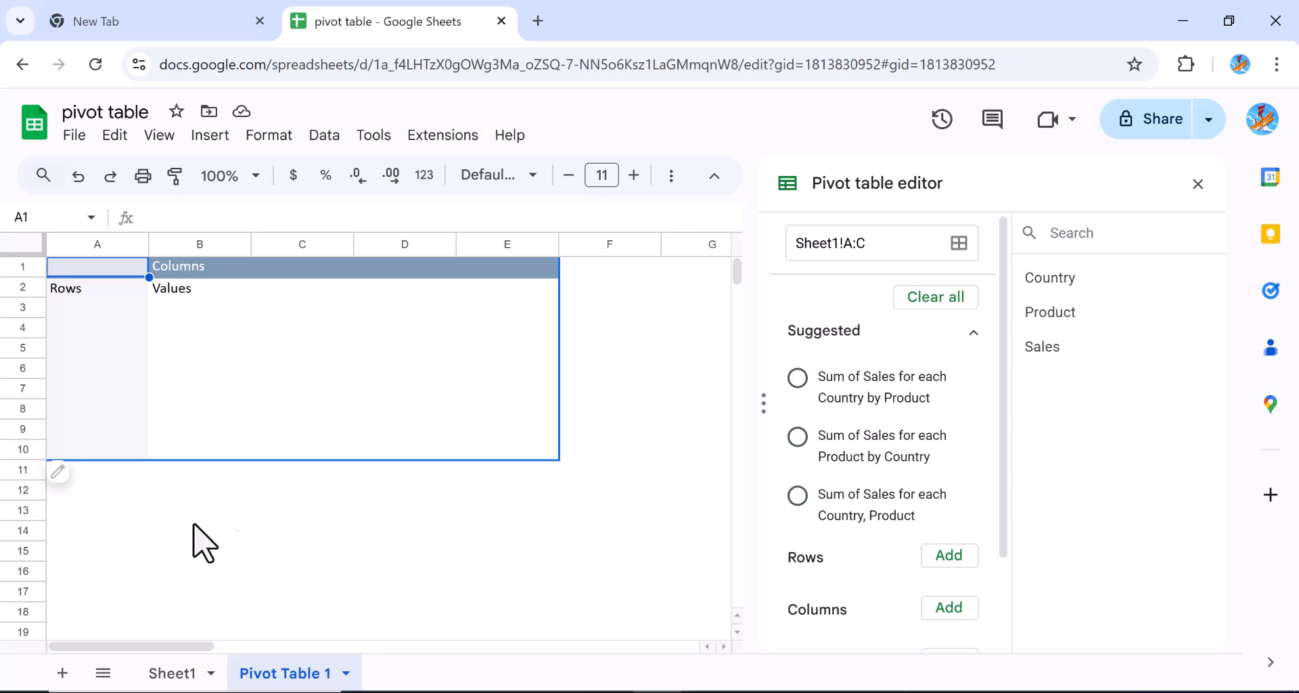
click(174, 676)
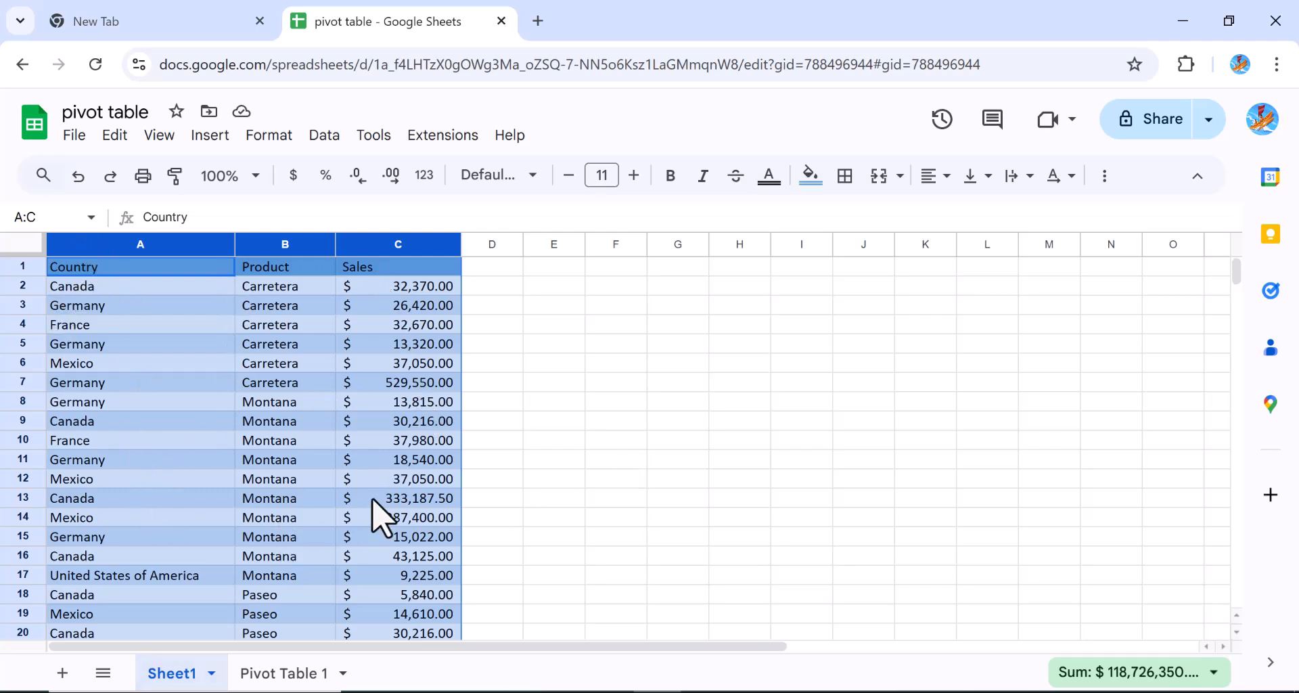
click(298, 676)
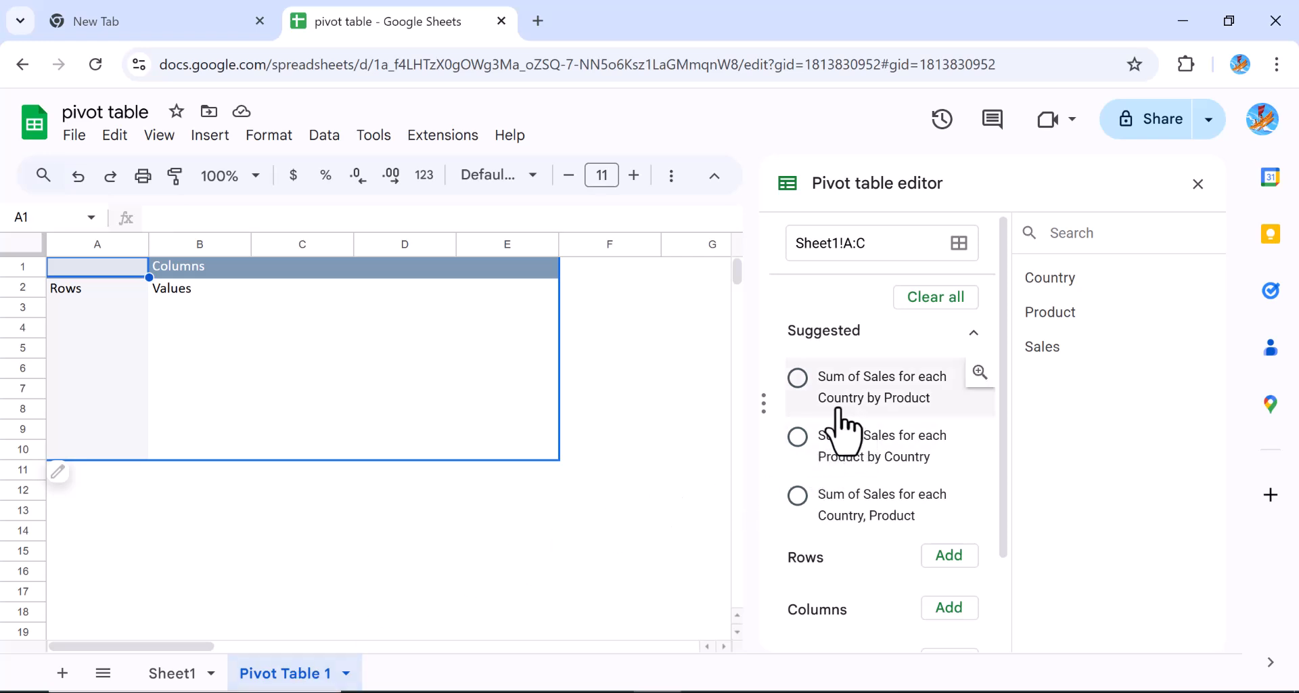
Compare the suggested layouts and settle on Sum of Sales for each Country by Product
click(798, 378)
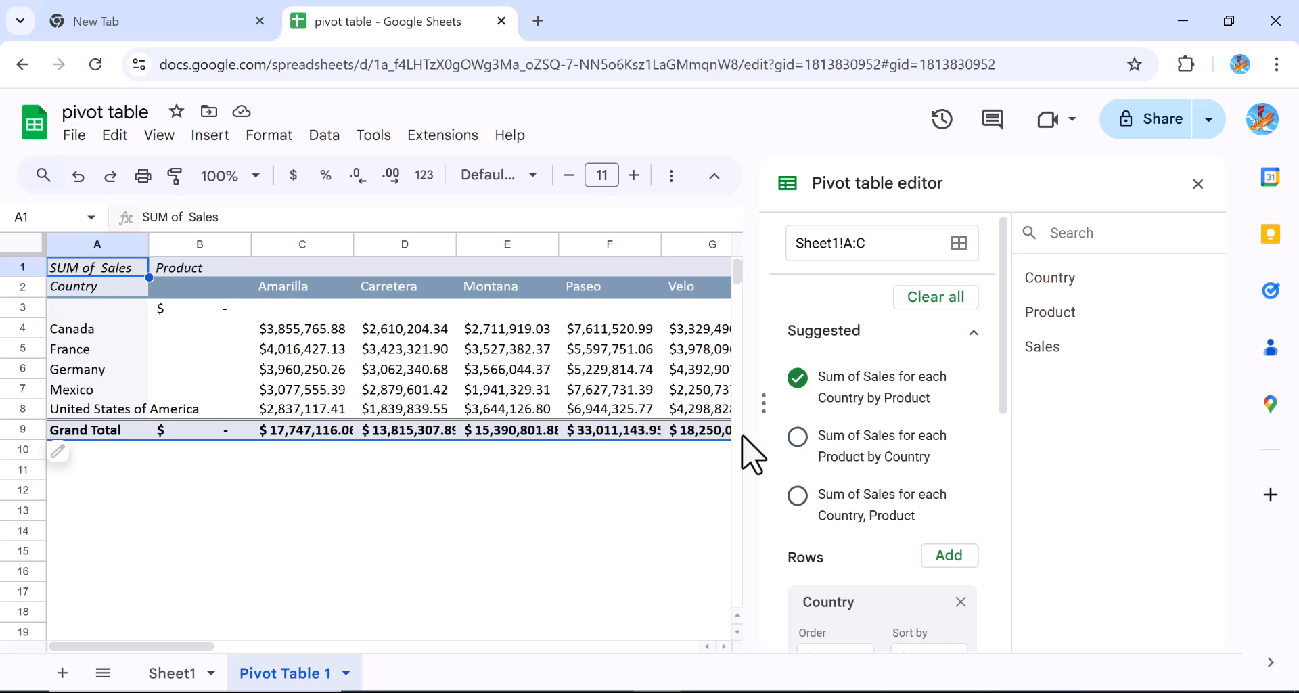
click(799, 437)
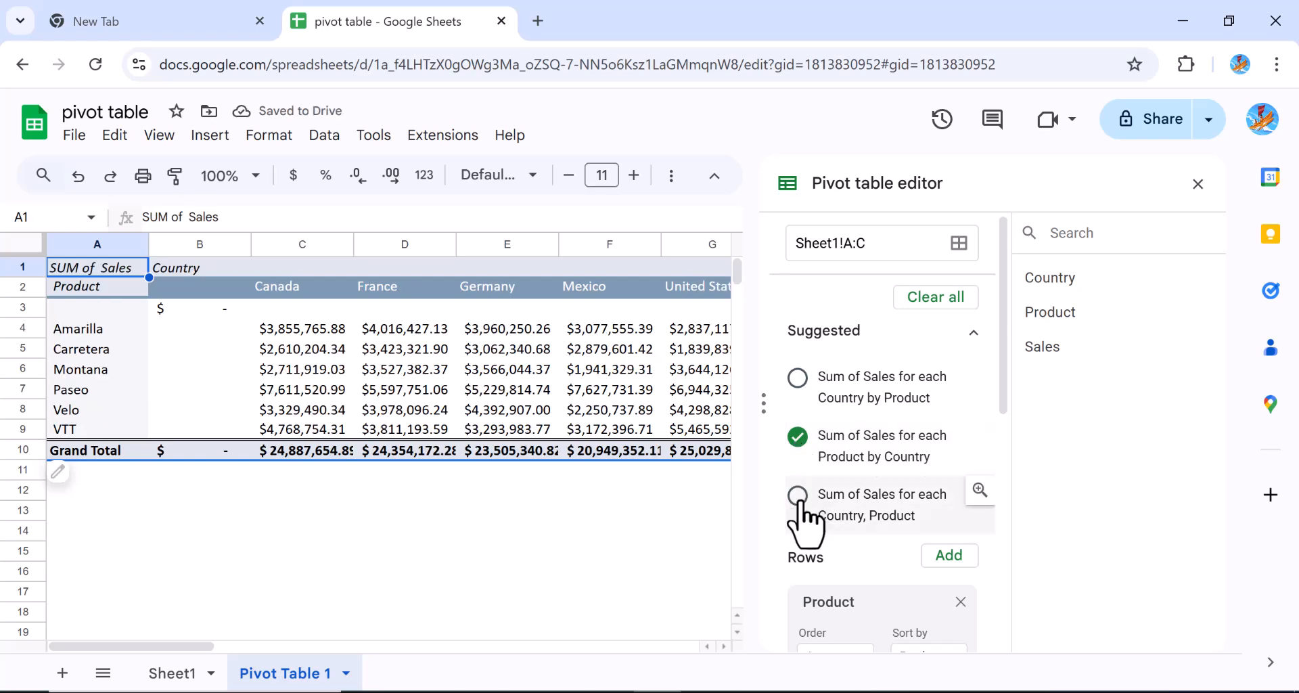
click(799, 497)
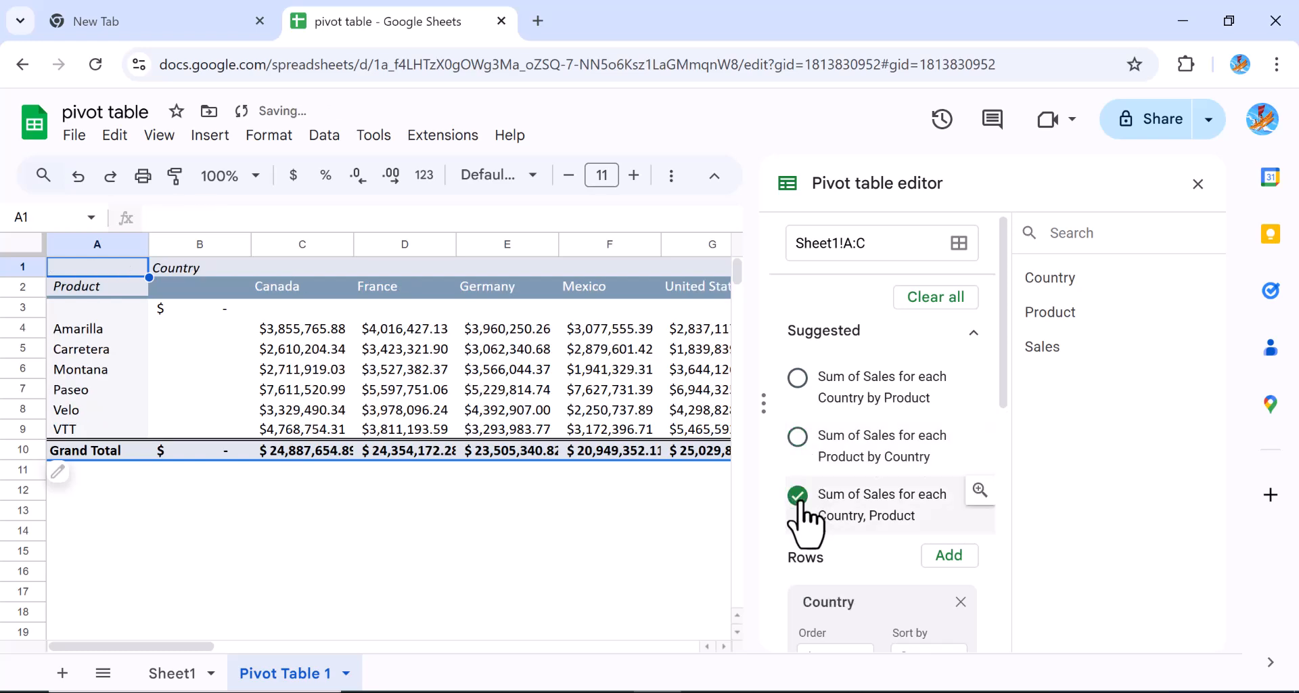
click(798, 378)
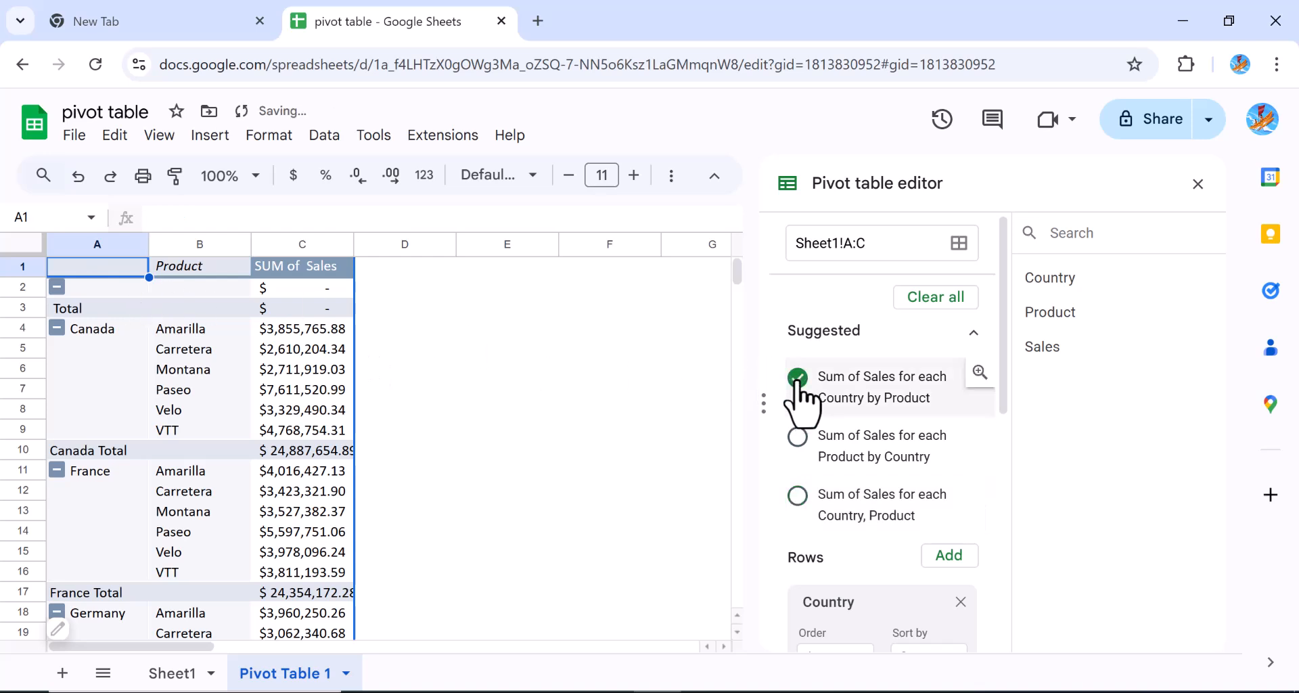
click(22, 308)
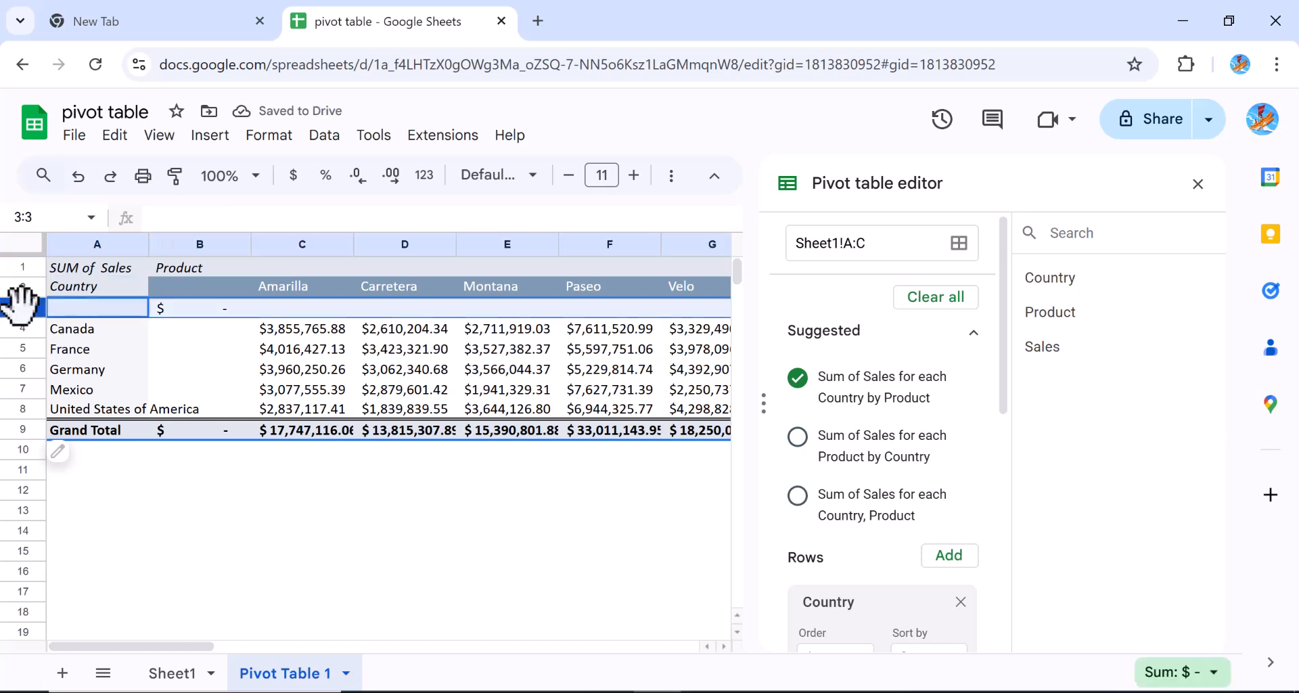
right_click(22, 306)
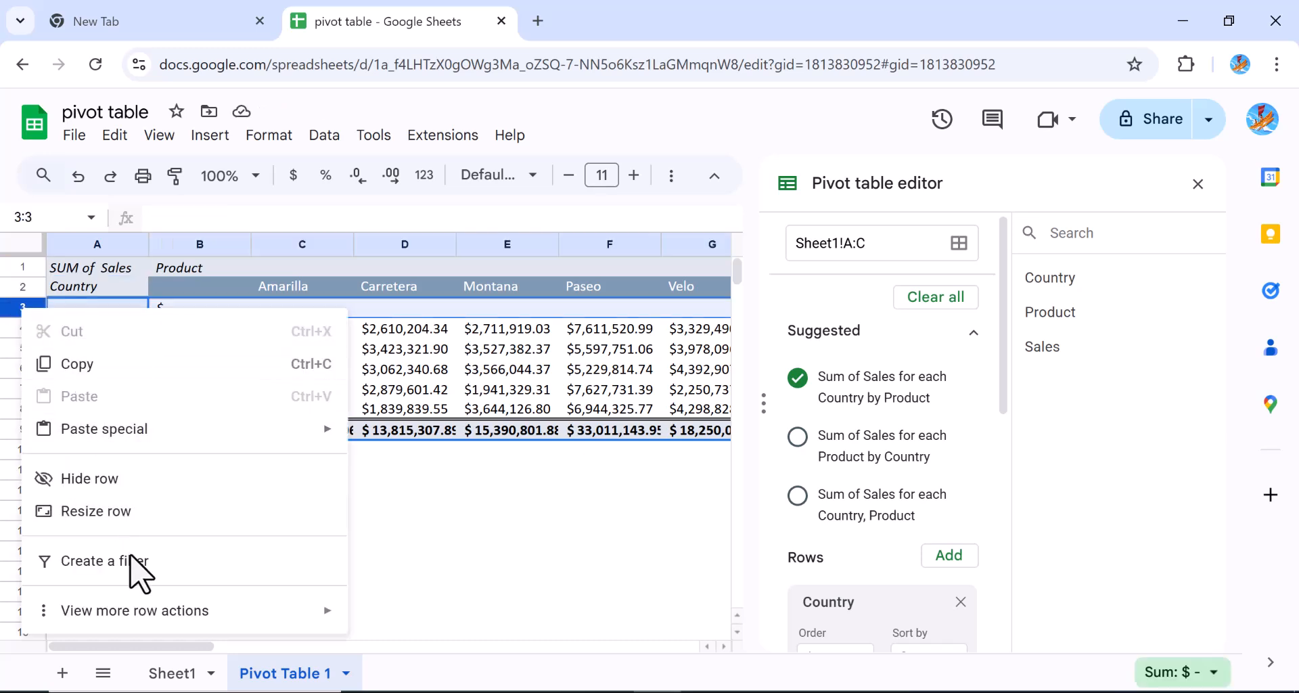
mouse_move(138, 600)
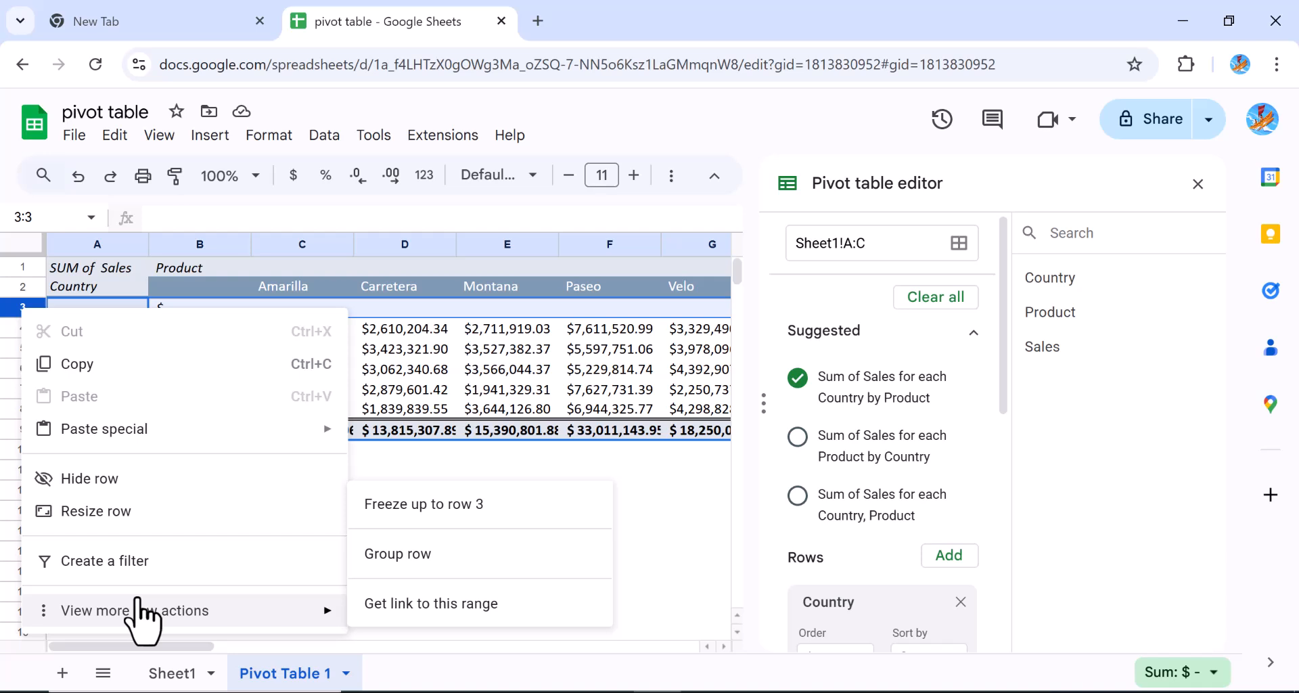
click(424, 310)
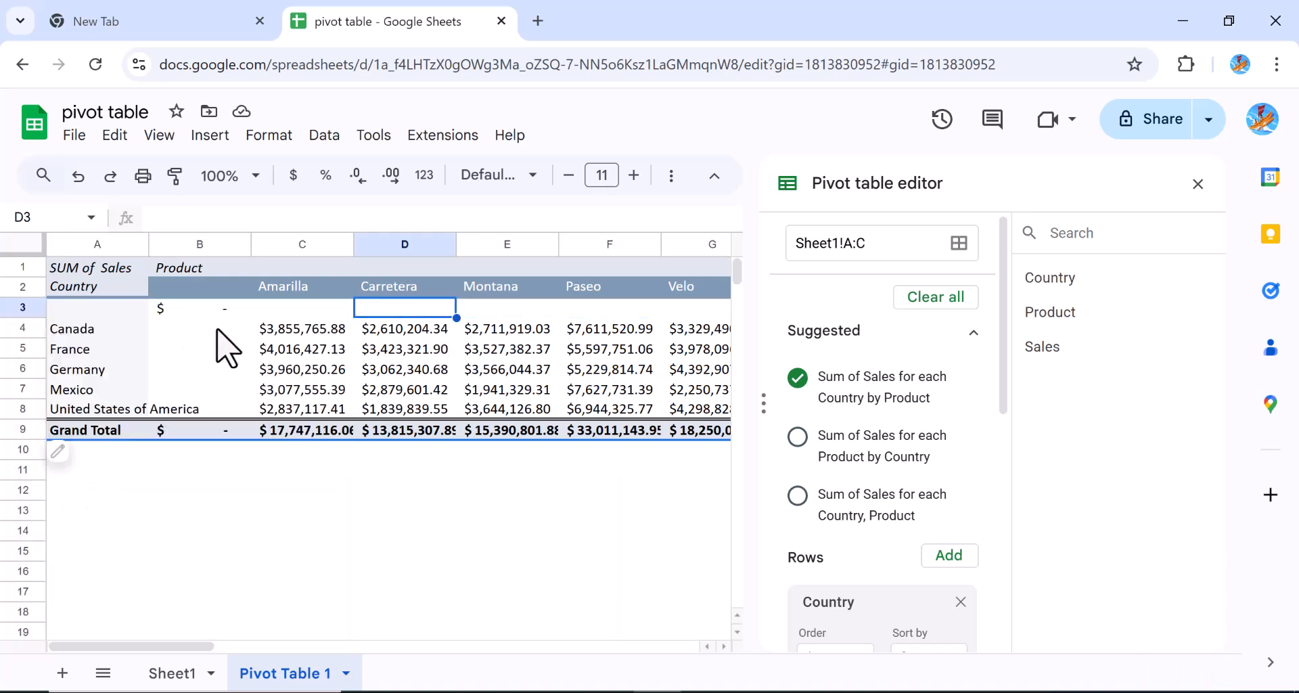
click(21, 308)
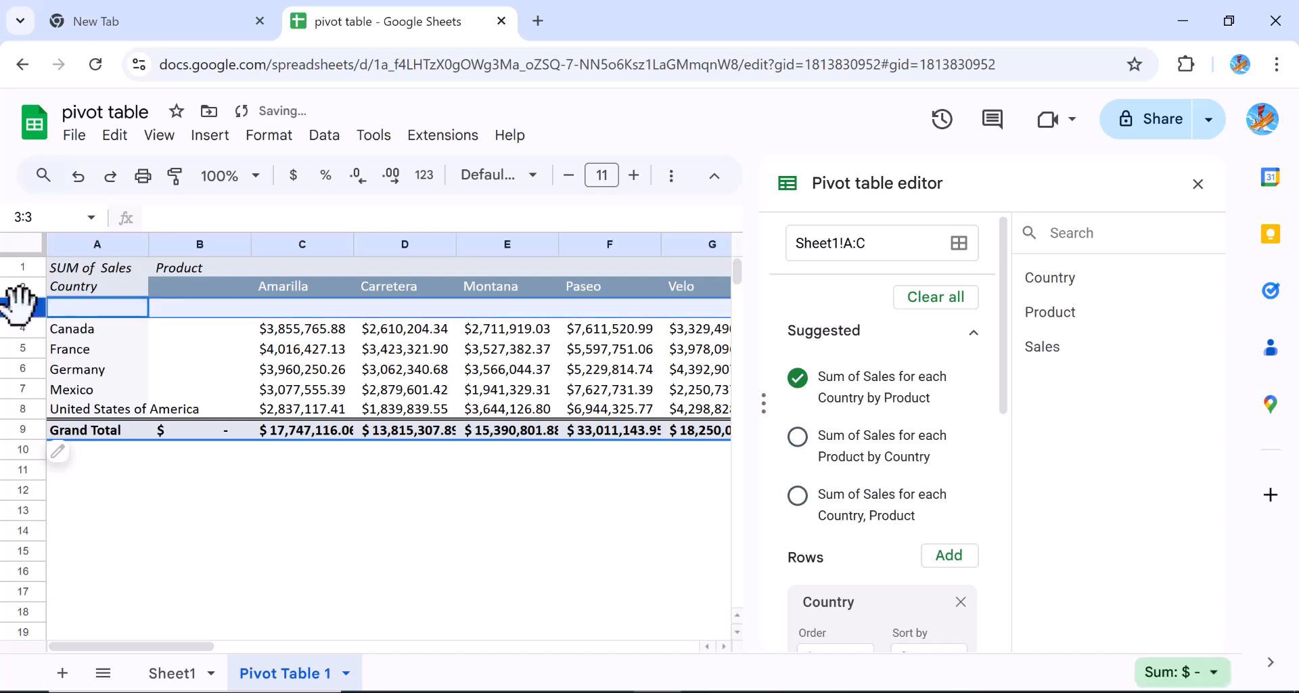
click(203, 241)
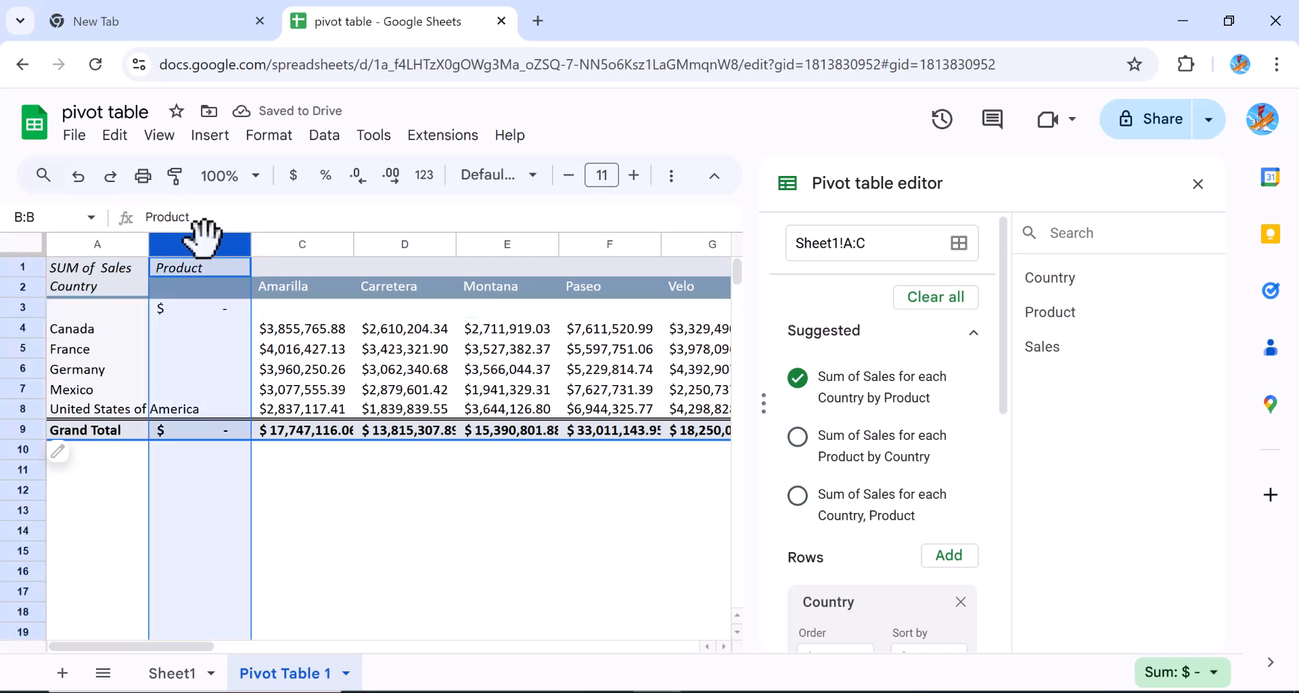
right_click(203, 241)
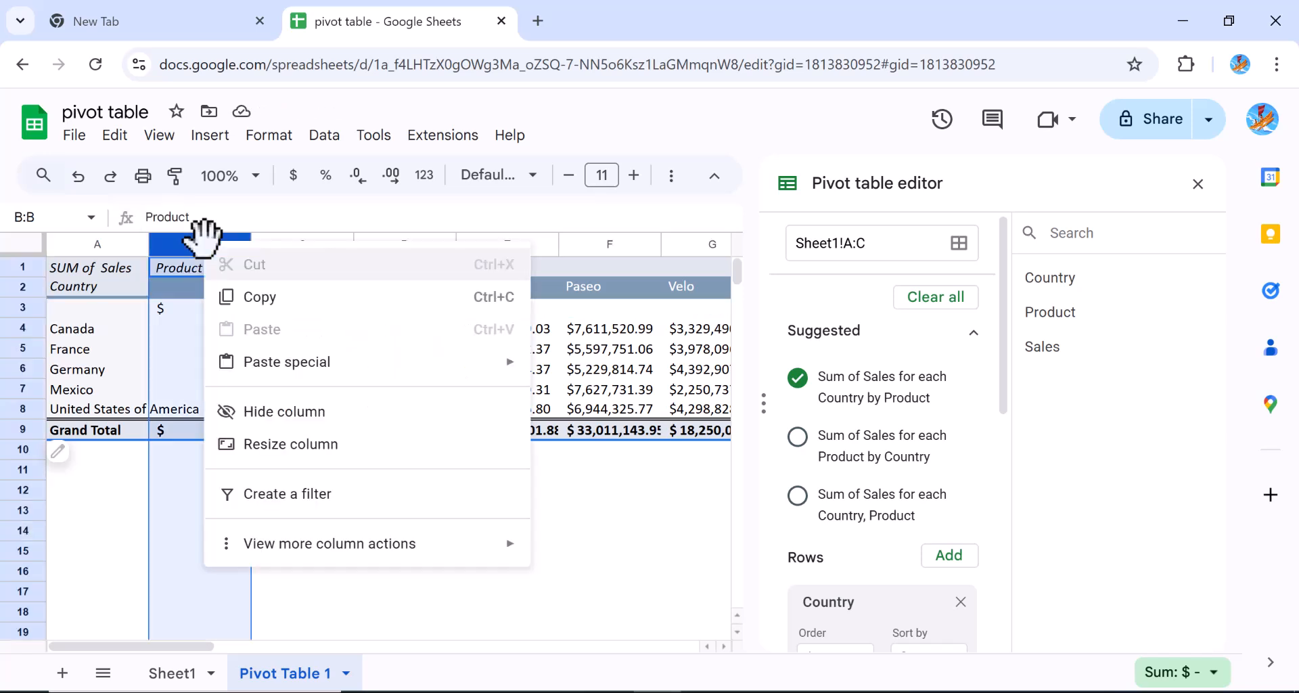
click(586, 548)
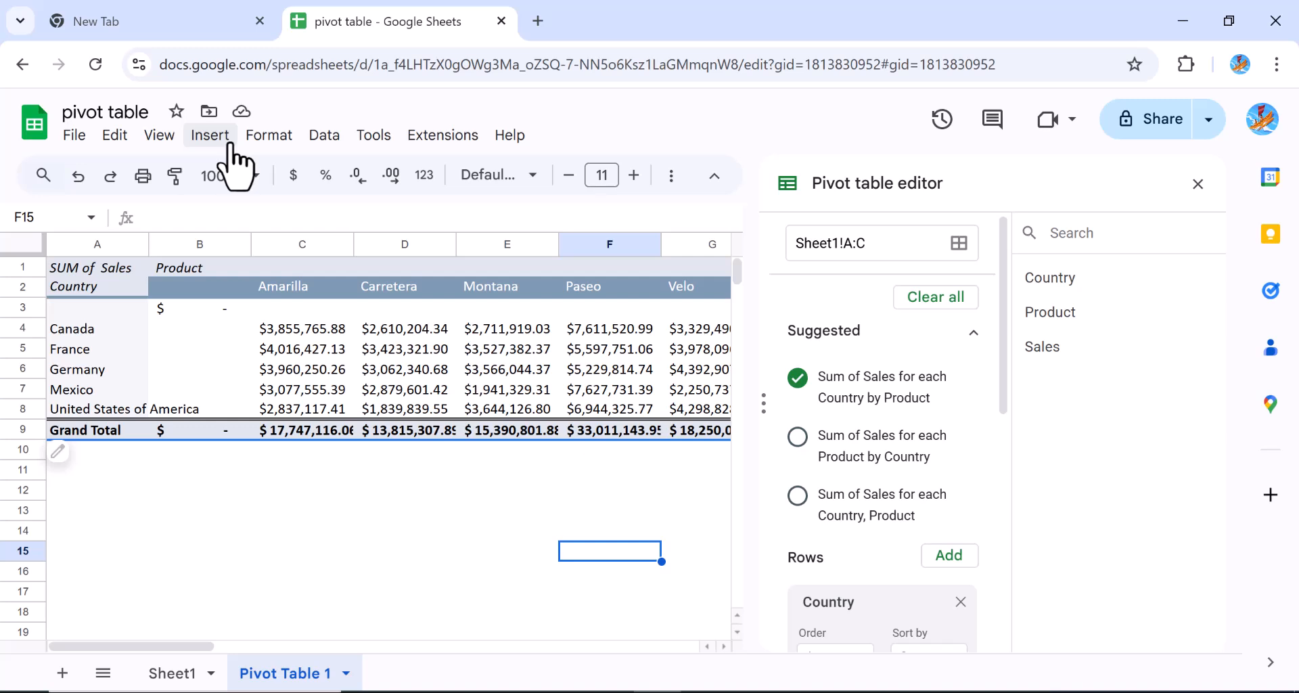
click(323, 135)
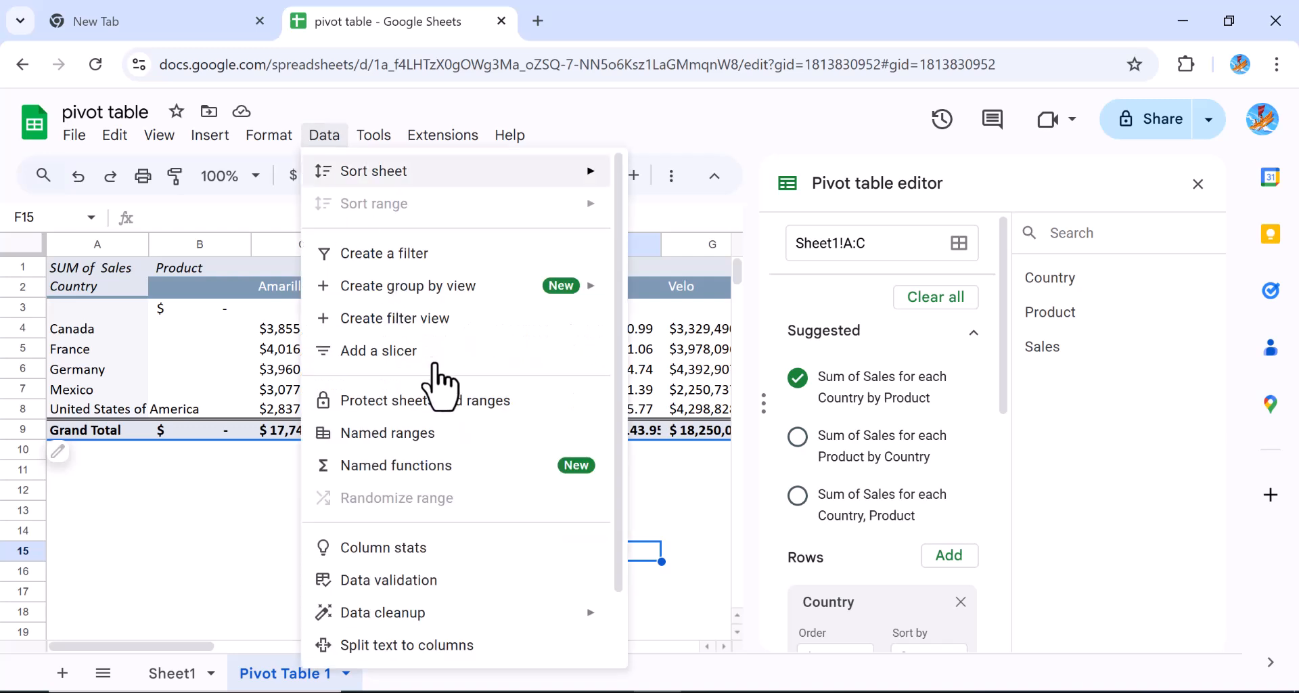
mouse_move(595, 614)
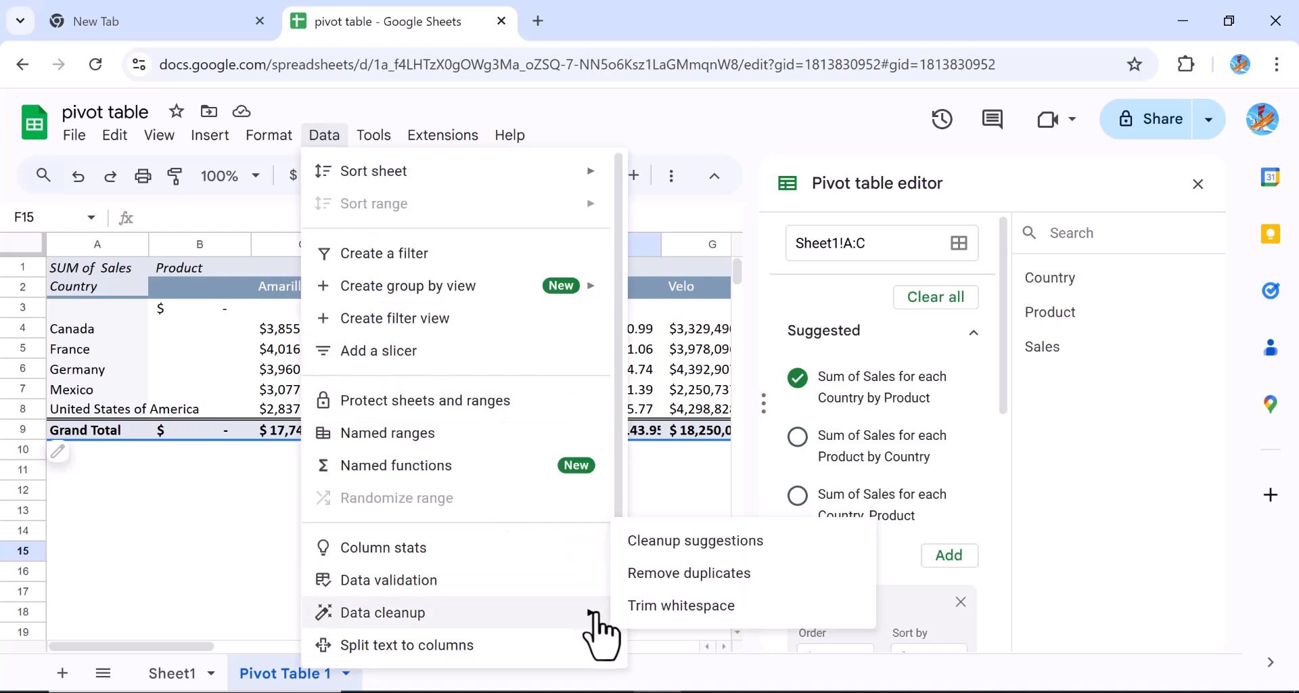
click(716, 553)
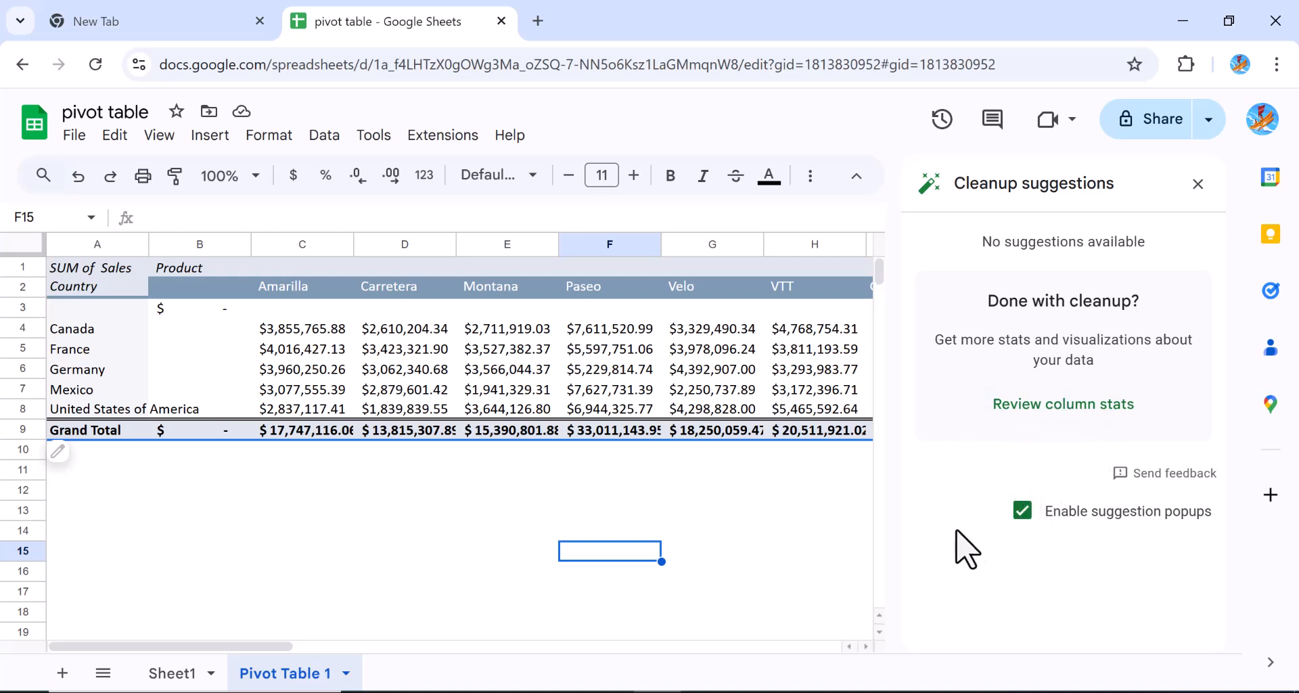
click(1198, 184)
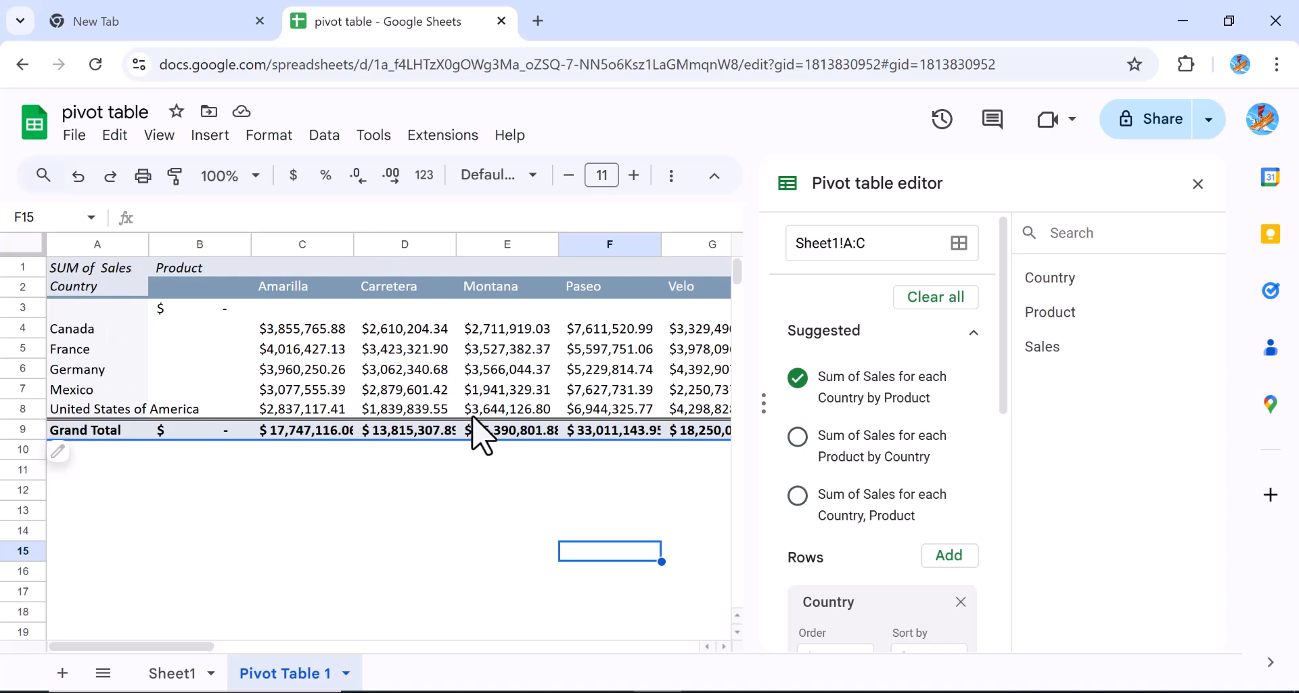
Apply the 'Sum of Sales for each Country, Product' suggestion and start adding a filter
click(799, 441)
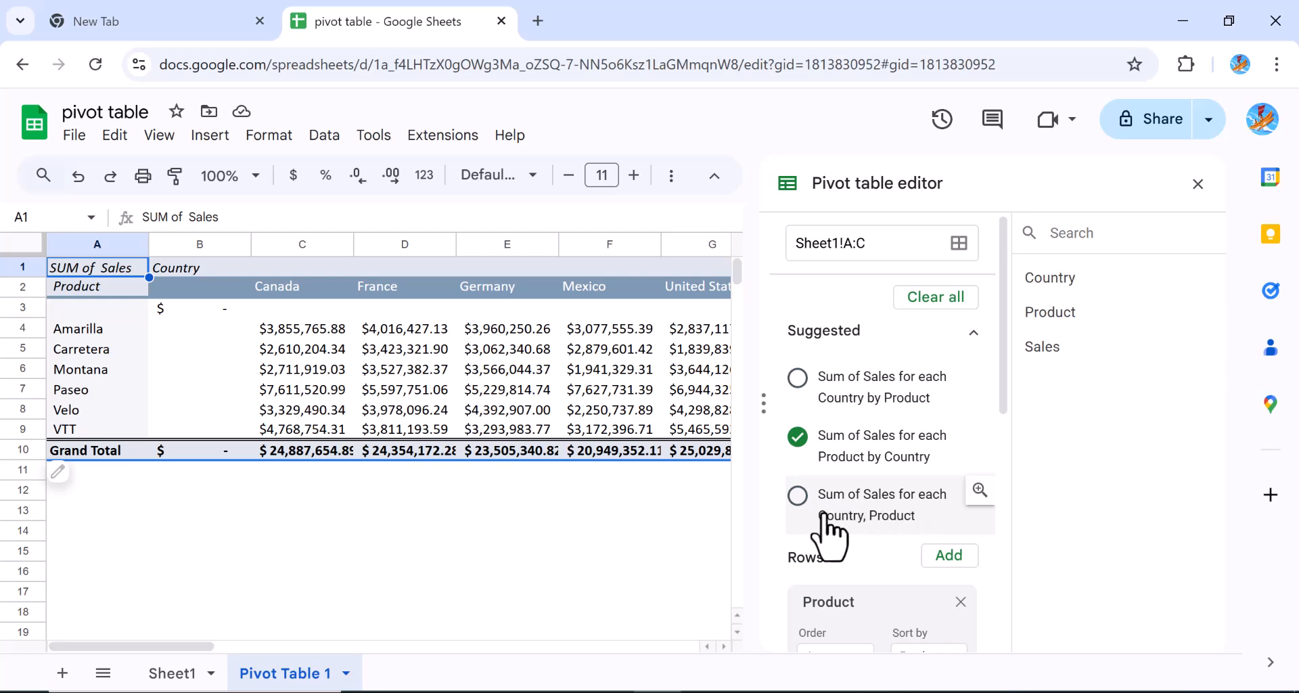
click(798, 499)
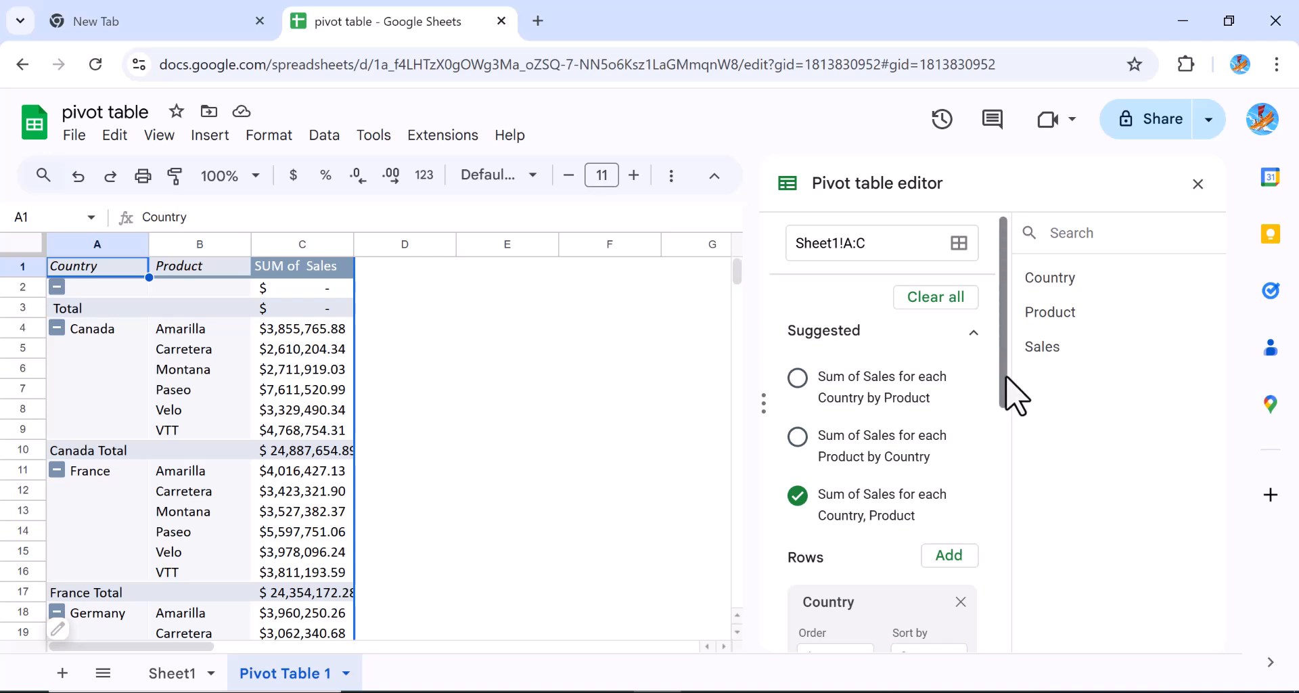
drag(1007, 378, 1004, 633)
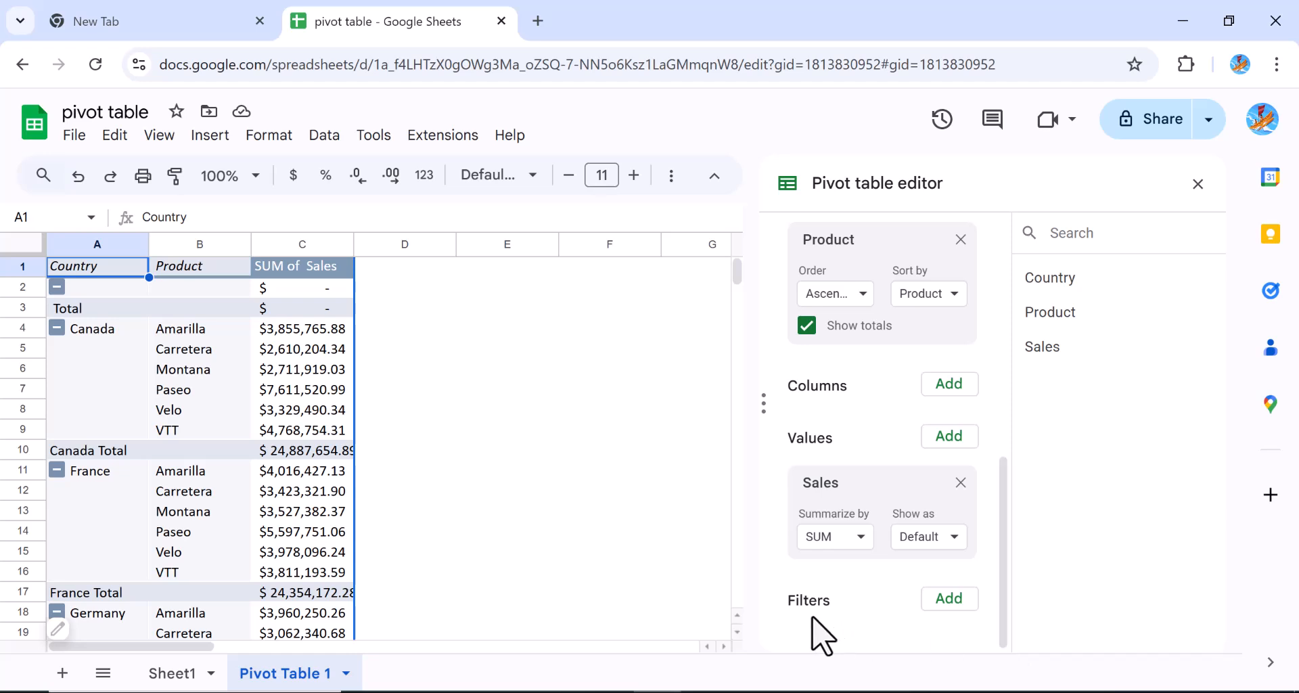
click(949, 601)
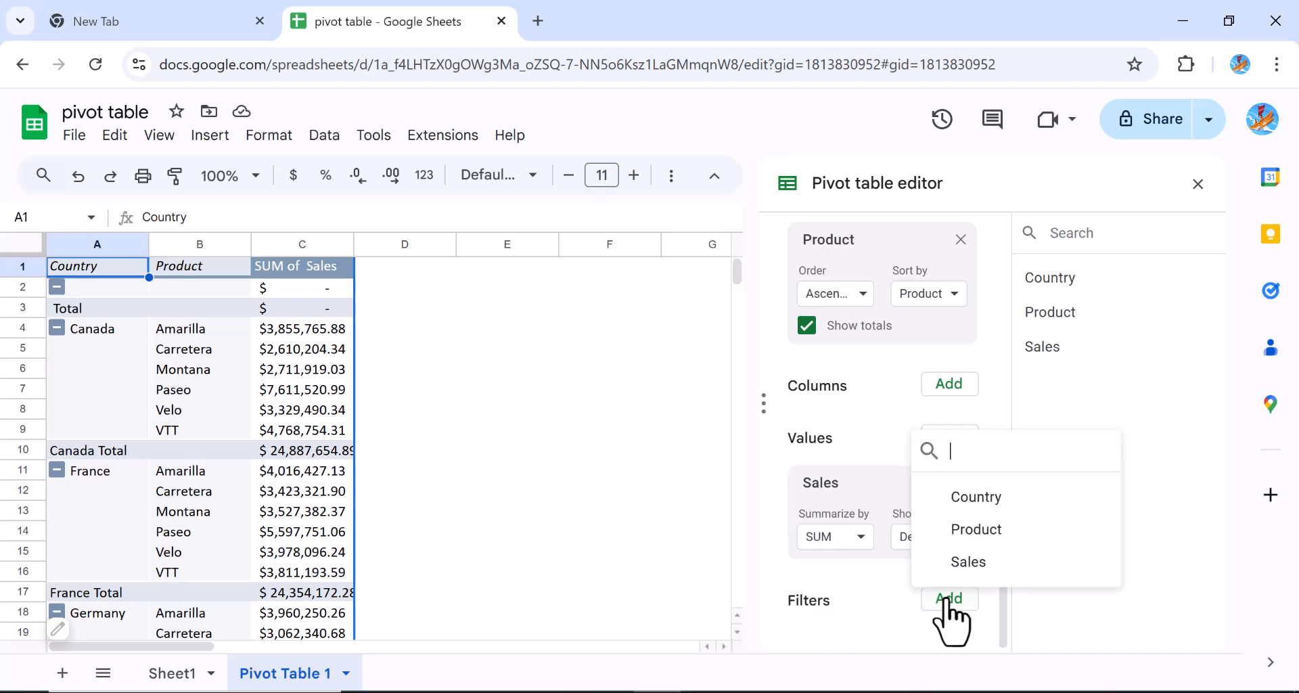
Add a Product filter that excludes (Blanks), Amarilla and Carretera
click(976, 529)
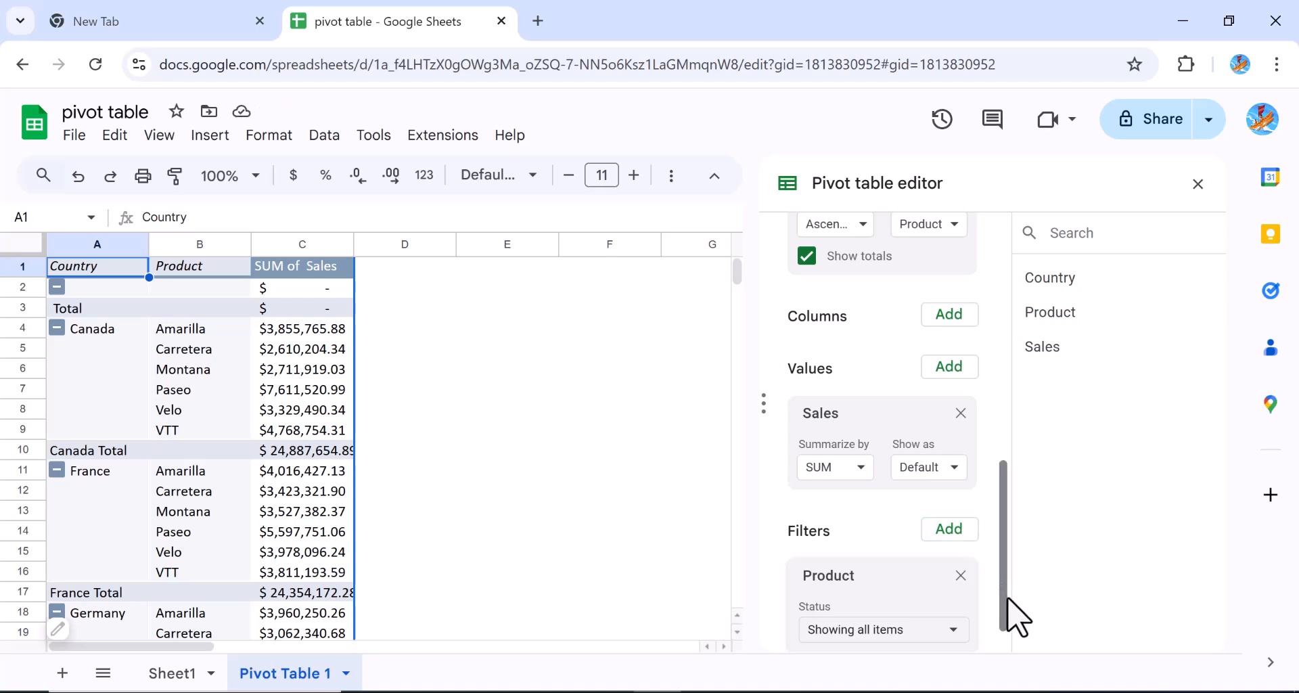
drag(1007, 618, 1004, 652)
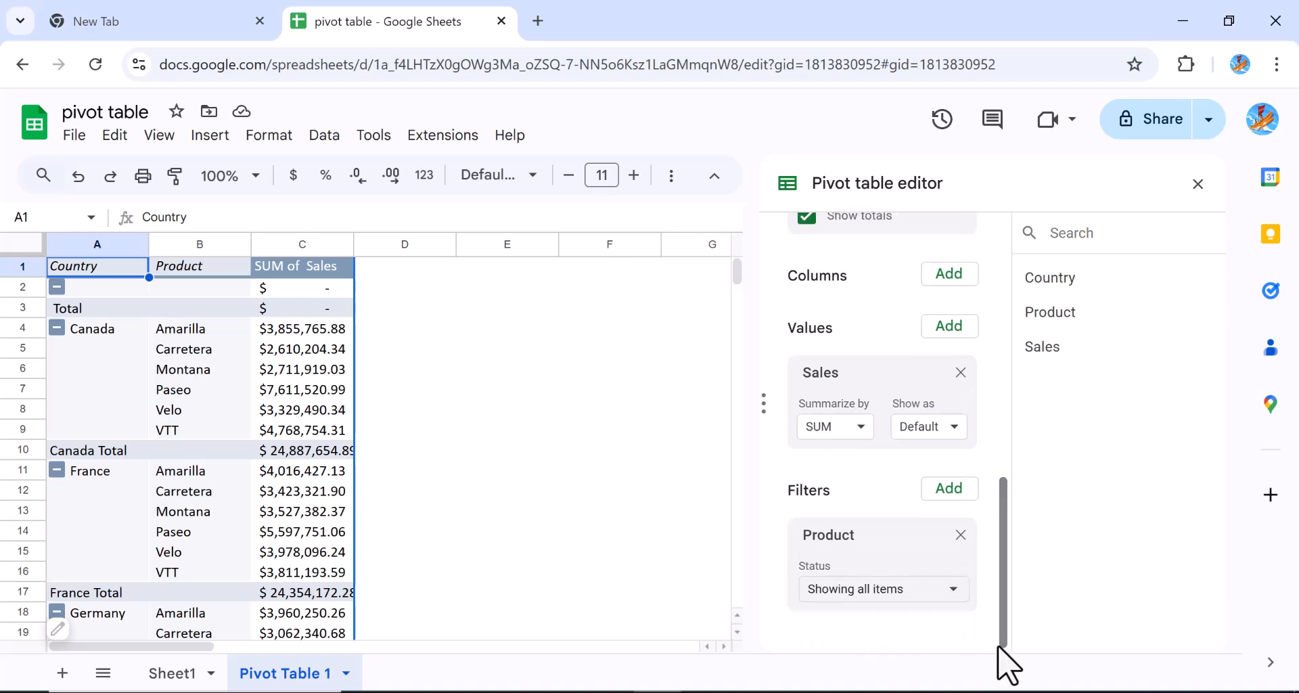
click(952, 589)
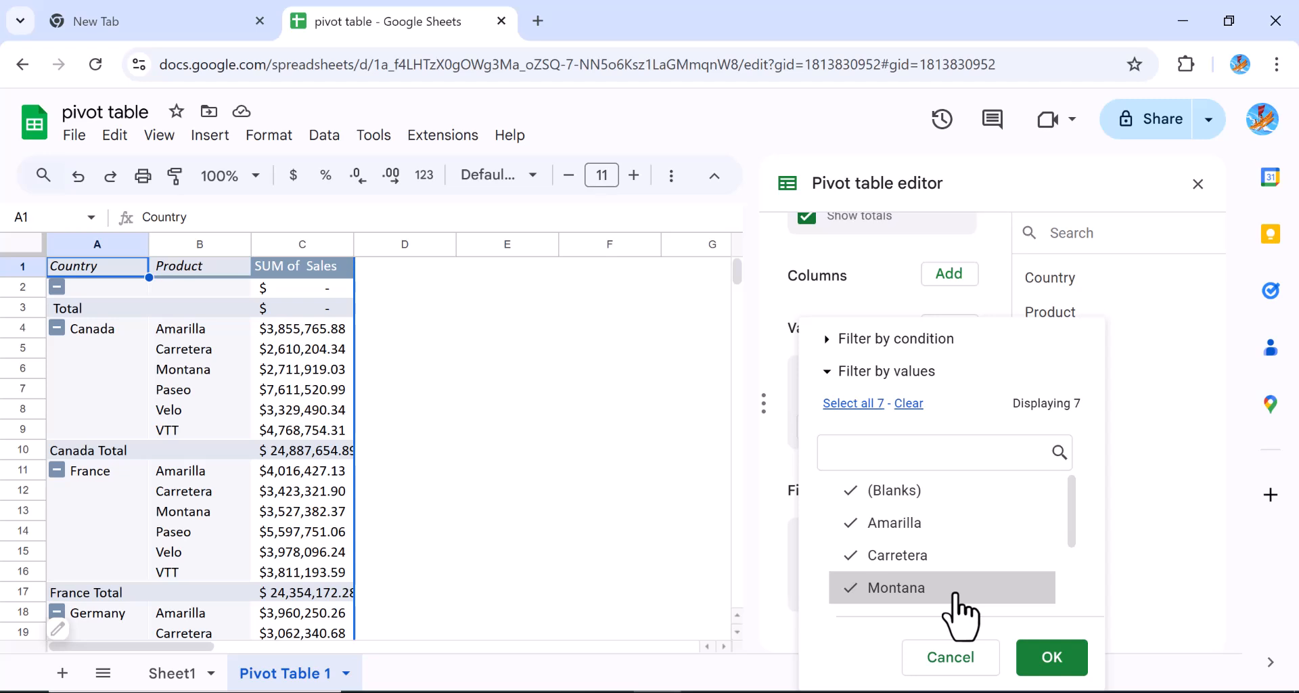
click(854, 523)
click(850, 490)
click(858, 553)
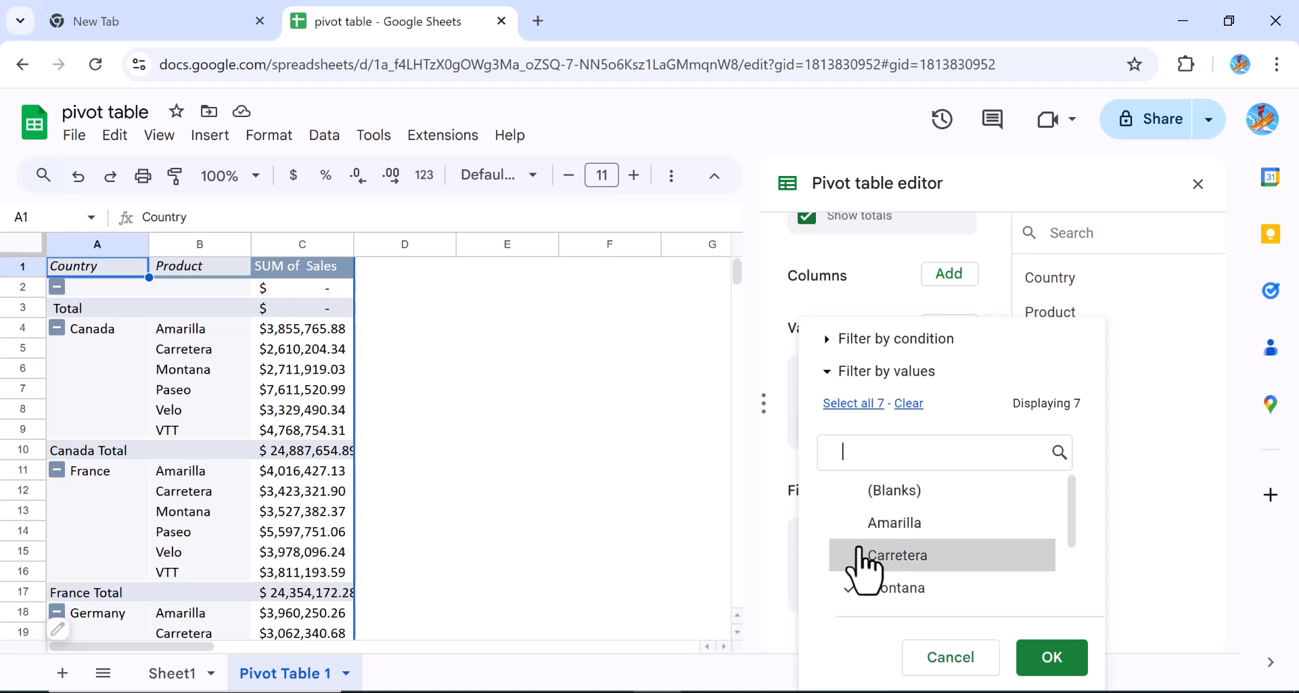
click(1053, 659)
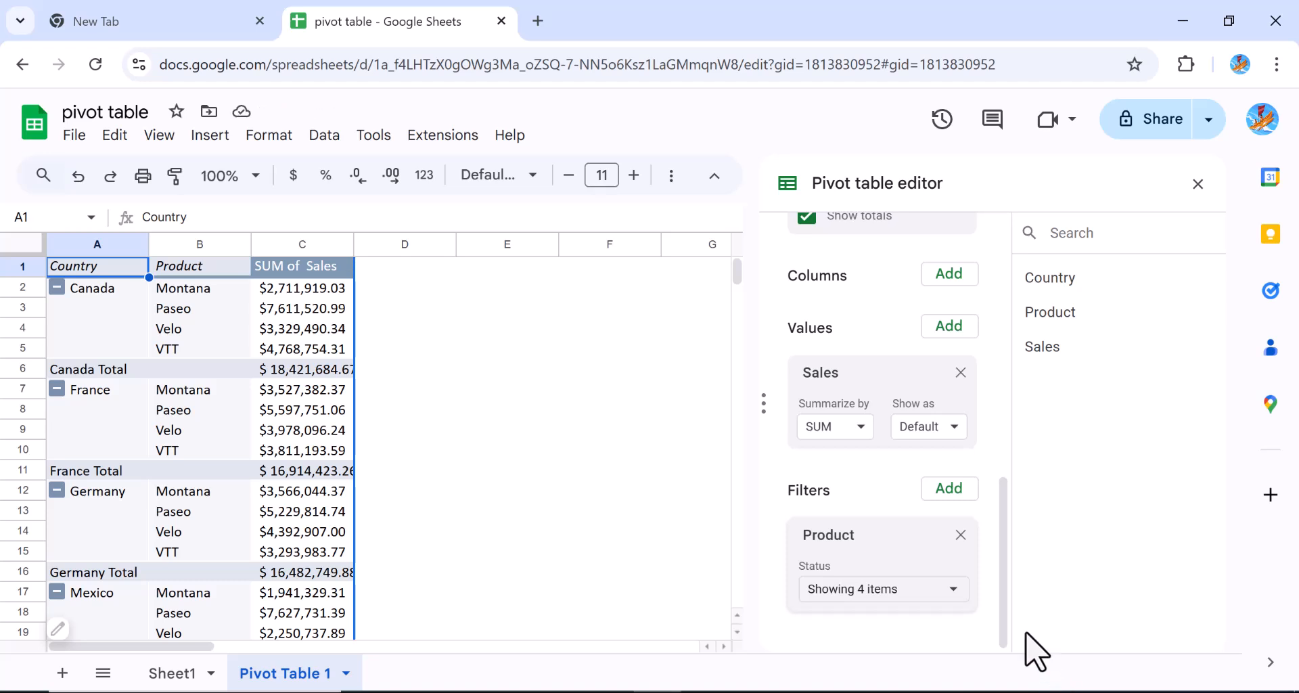
Uncheck Paseo, Velo and VTT in the Product filter so only Montana remains
click(952, 590)
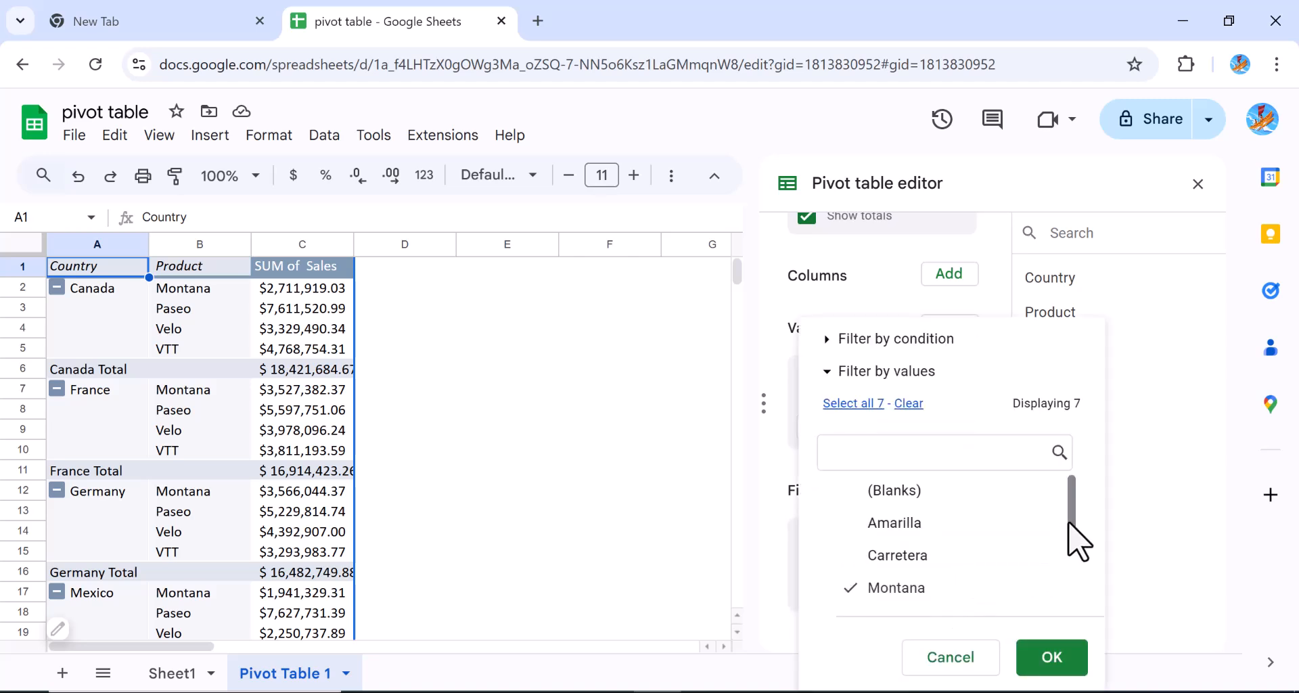
drag(1068, 524, 1075, 612)
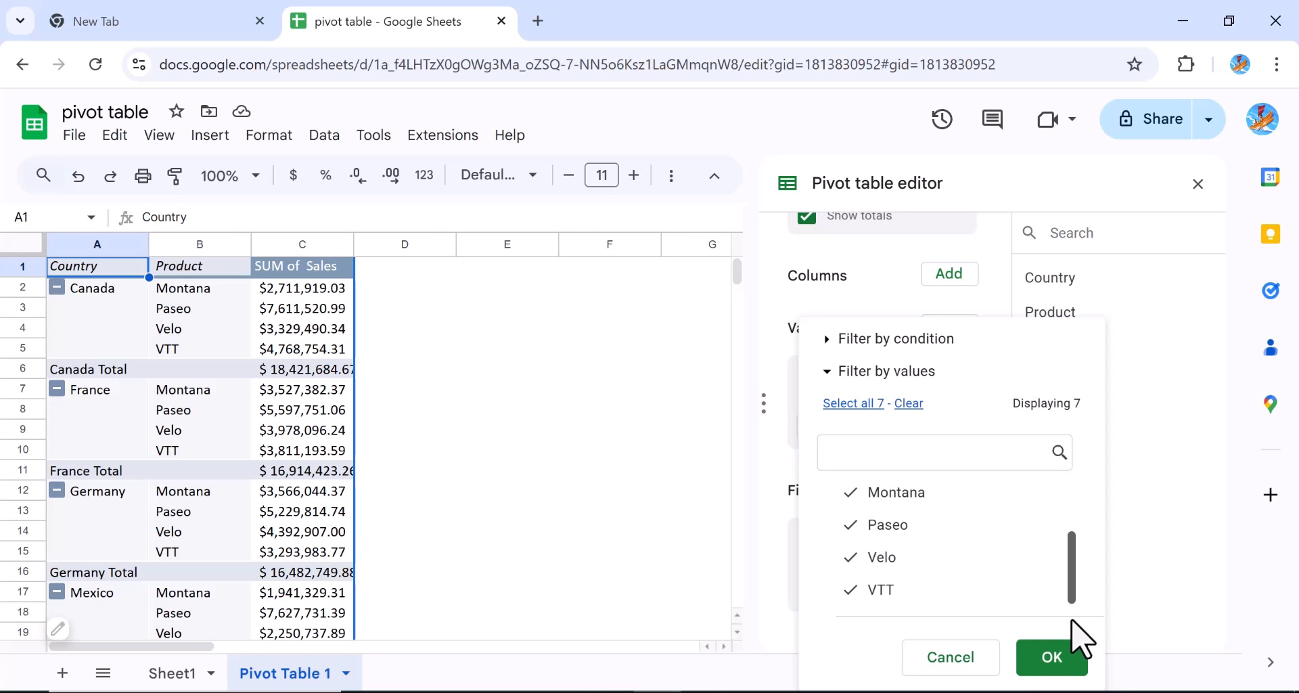
click(847, 525)
click(858, 558)
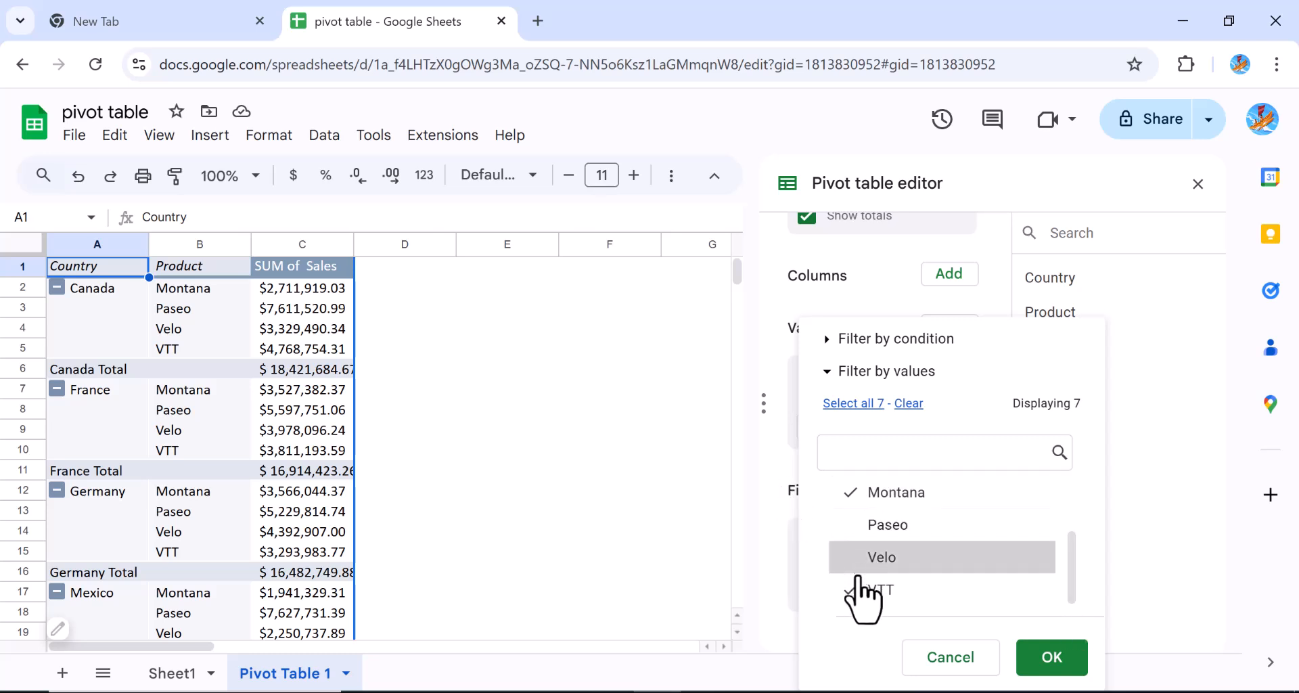
click(861, 590)
click(1052, 658)
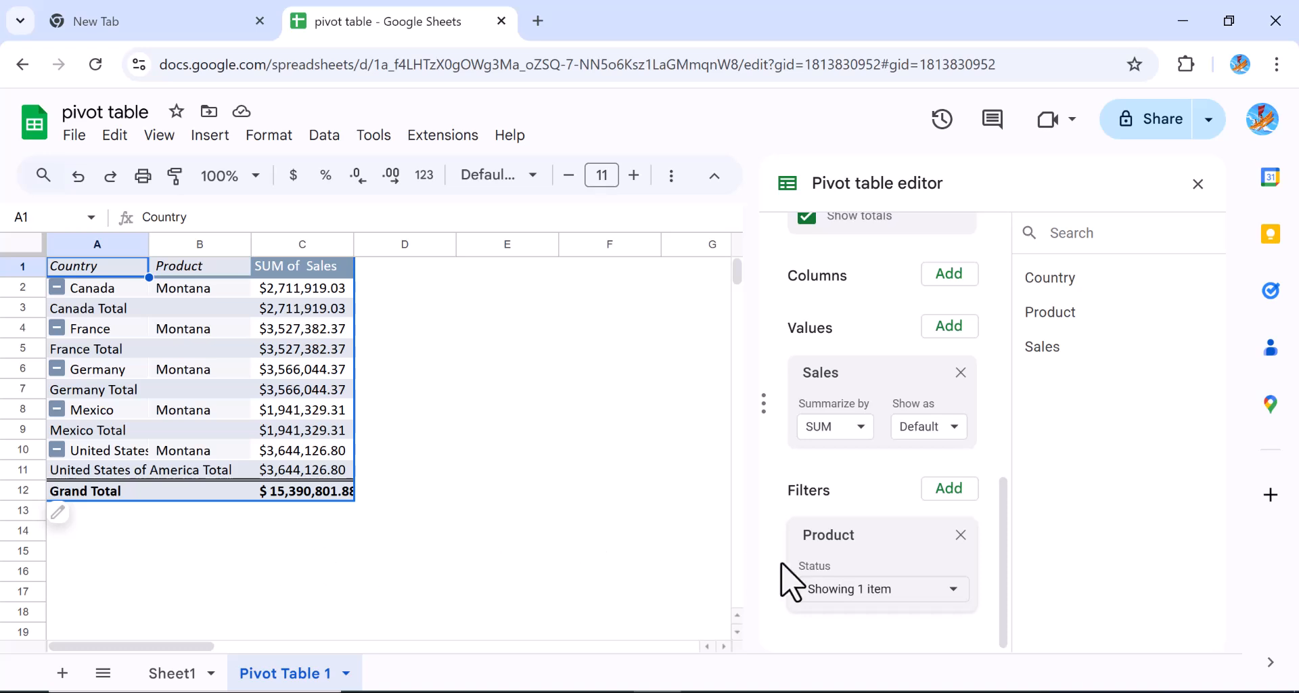
Keep Sales summarized by SUM and close the Pivot table editor
click(861, 433)
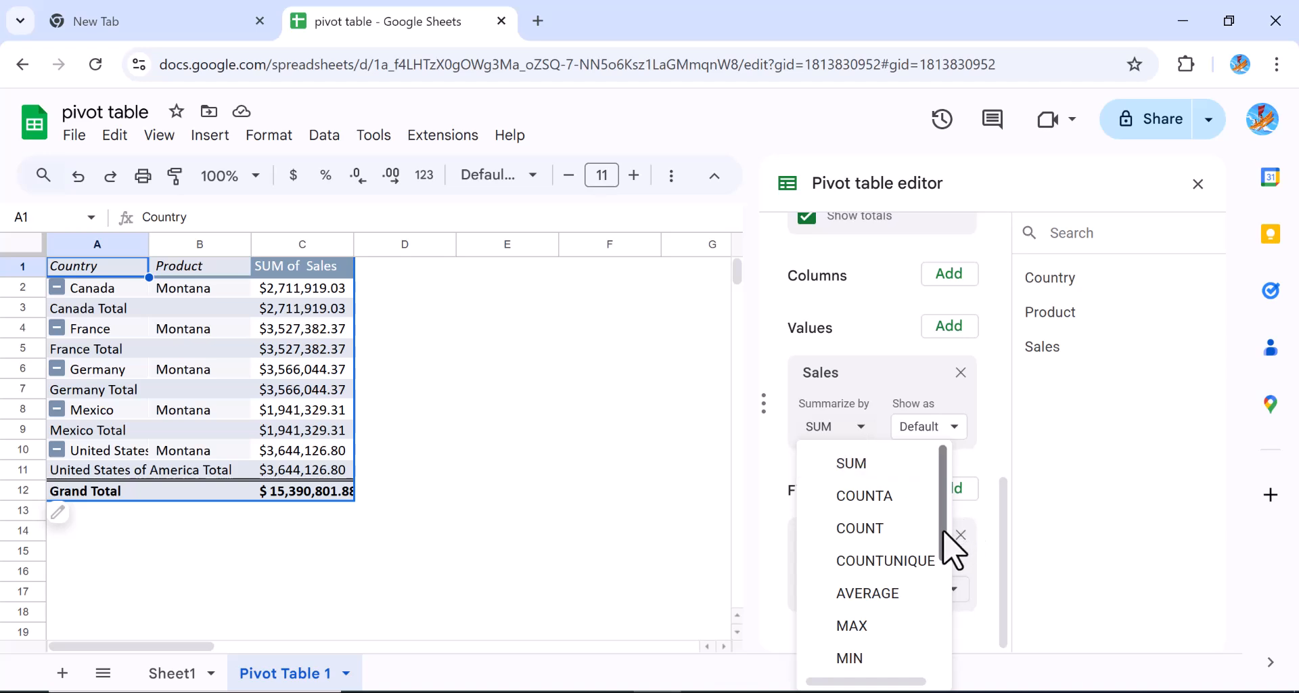
mouse_move(943, 529)
mouse_down()
mouse_move(934, 676)
mouse_move(938, 513)
mouse_up()
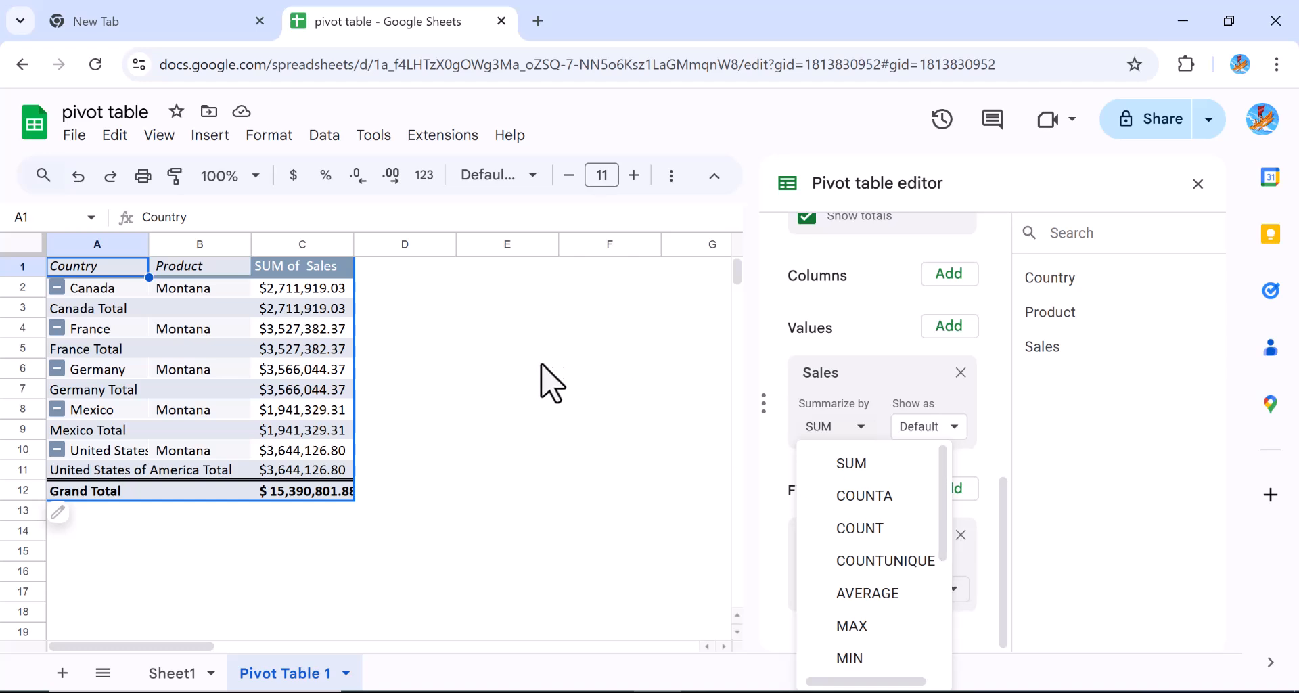
click(599, 408)
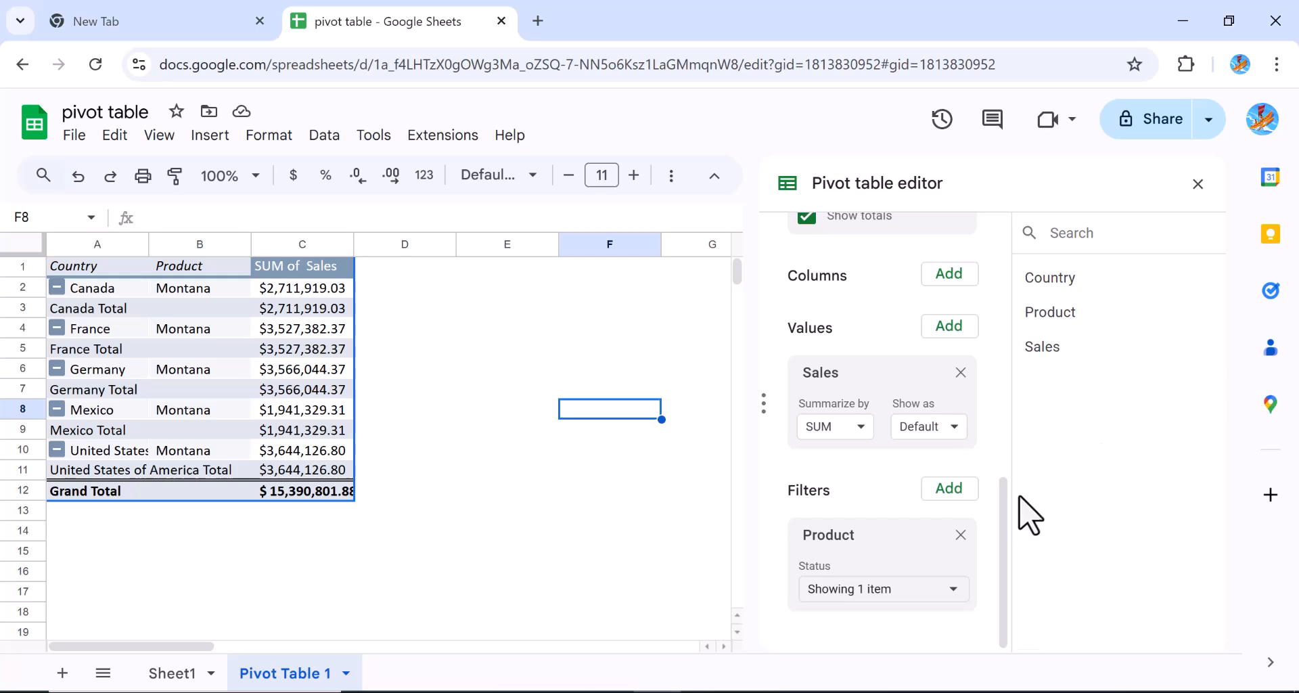
drag(1002, 528, 1007, 247)
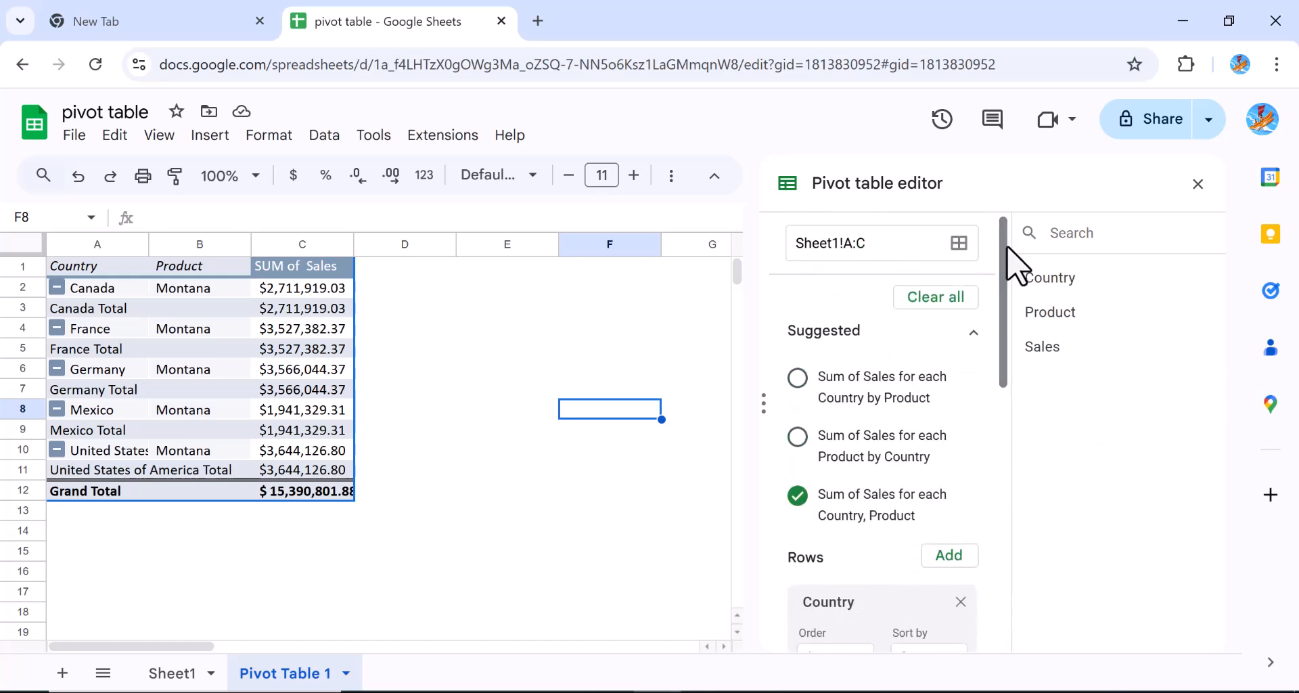
click(1197, 184)
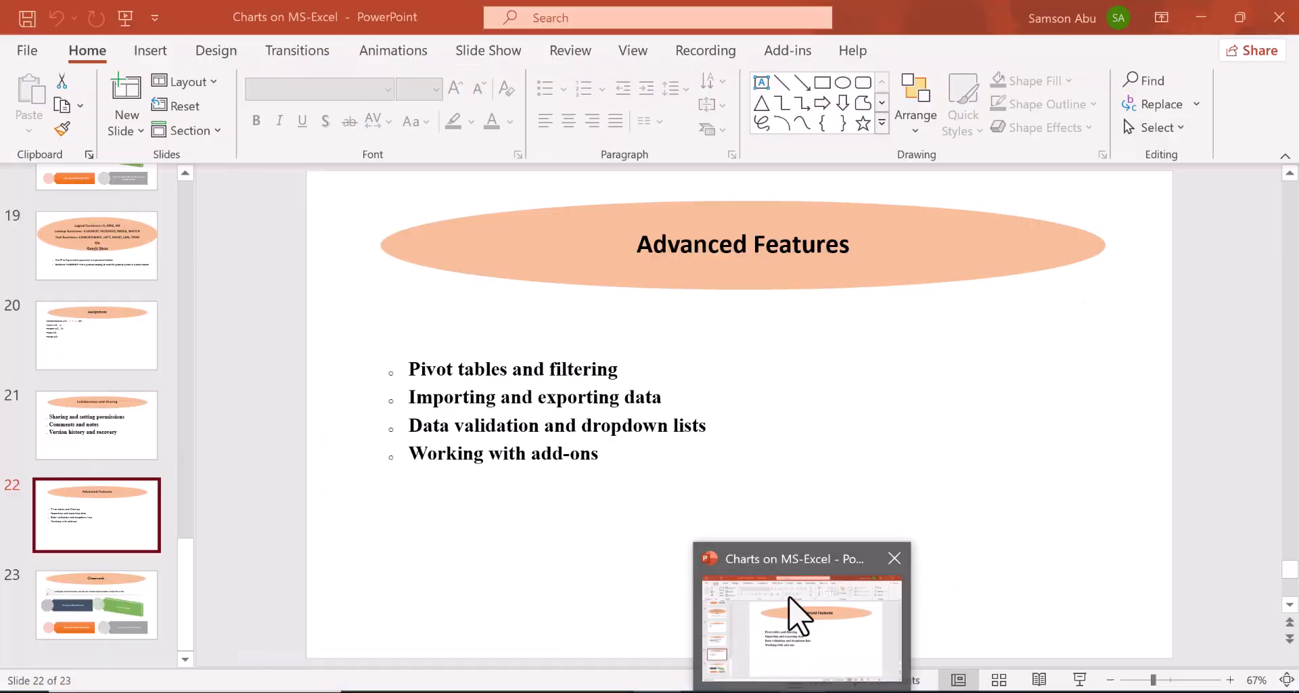
Switch briefly to the PowerPoint slides, then back to the pivot table in Chrome
click(793, 612)
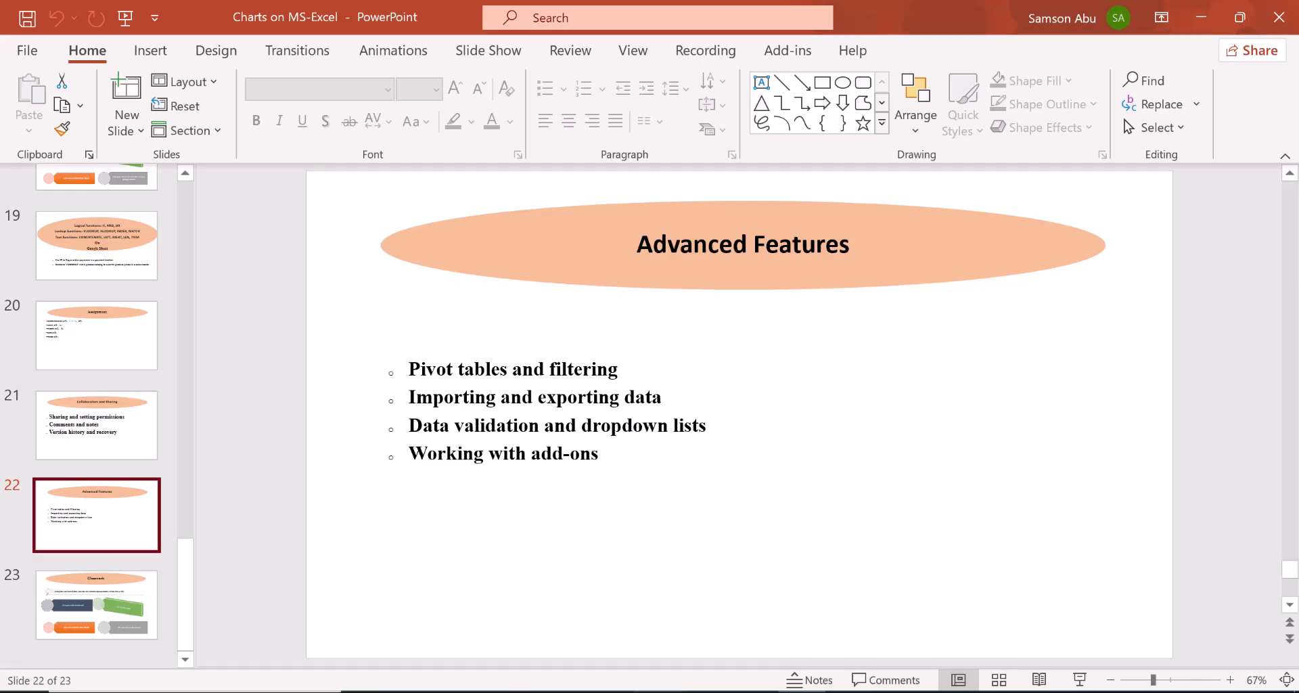
click(657, 692)
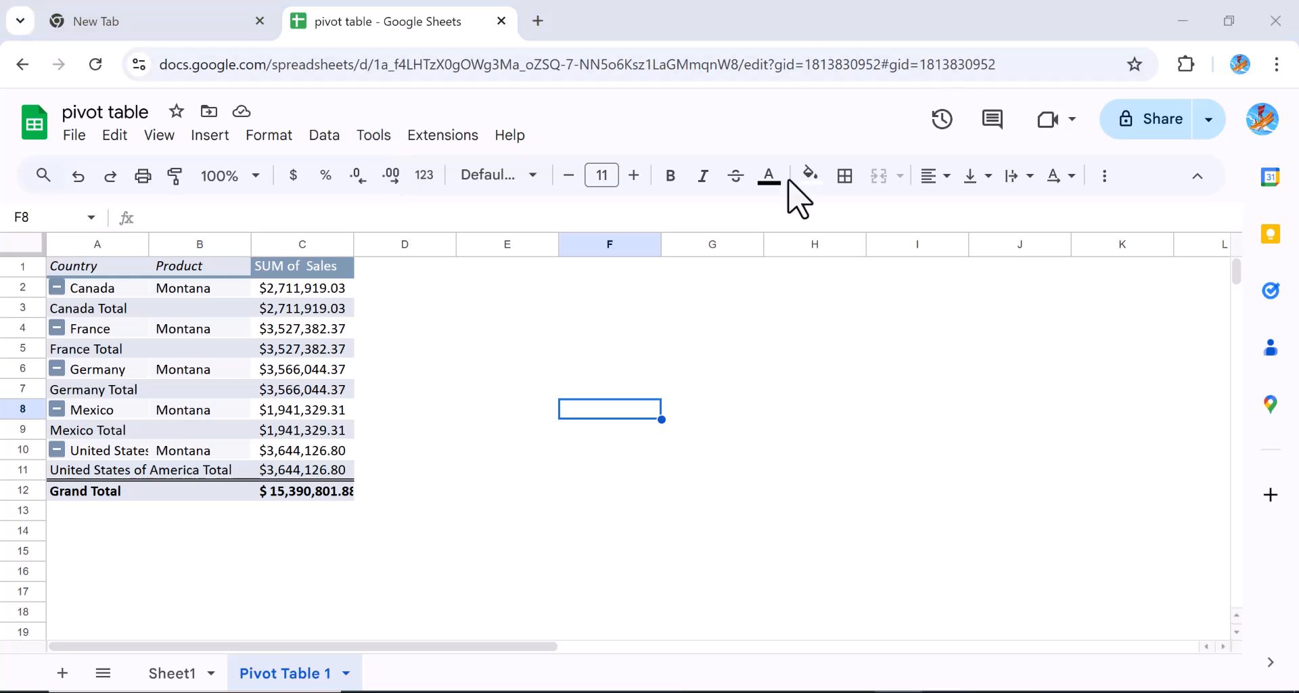
Open Extensions > Add-ons > Manage add-ons to view the installed add-ons
click(441, 137)
mouse_move(460, 180)
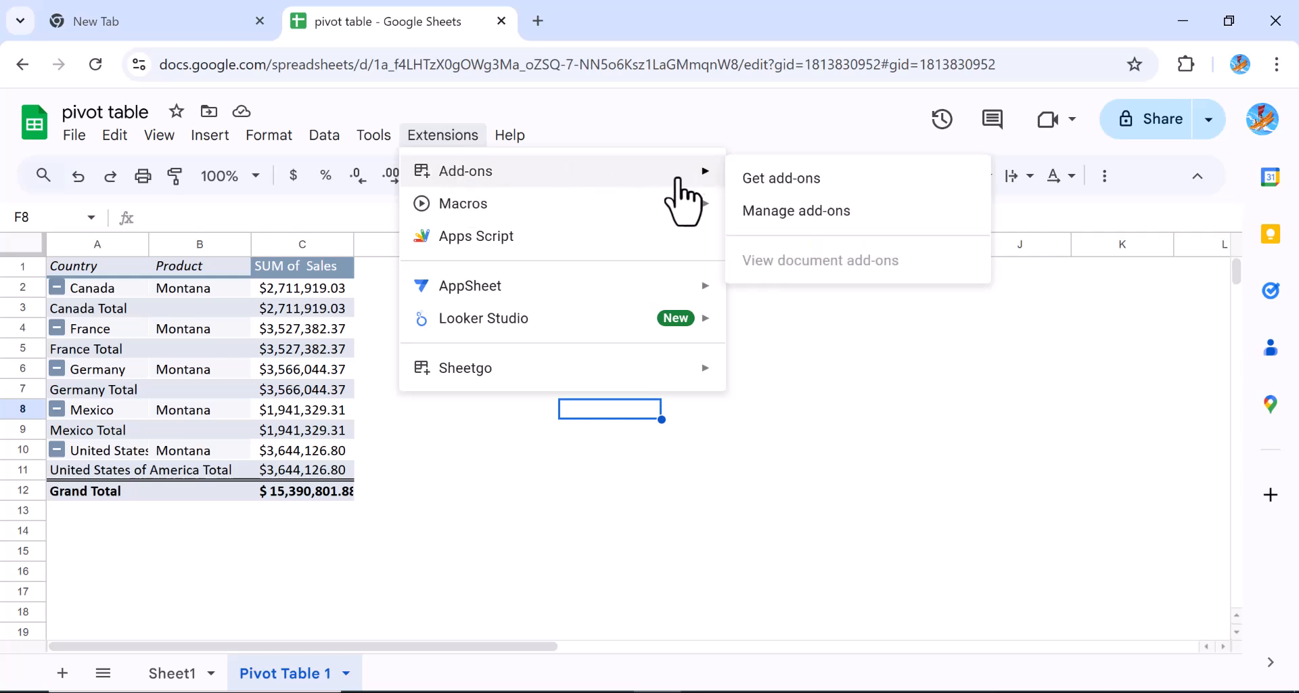
click(774, 214)
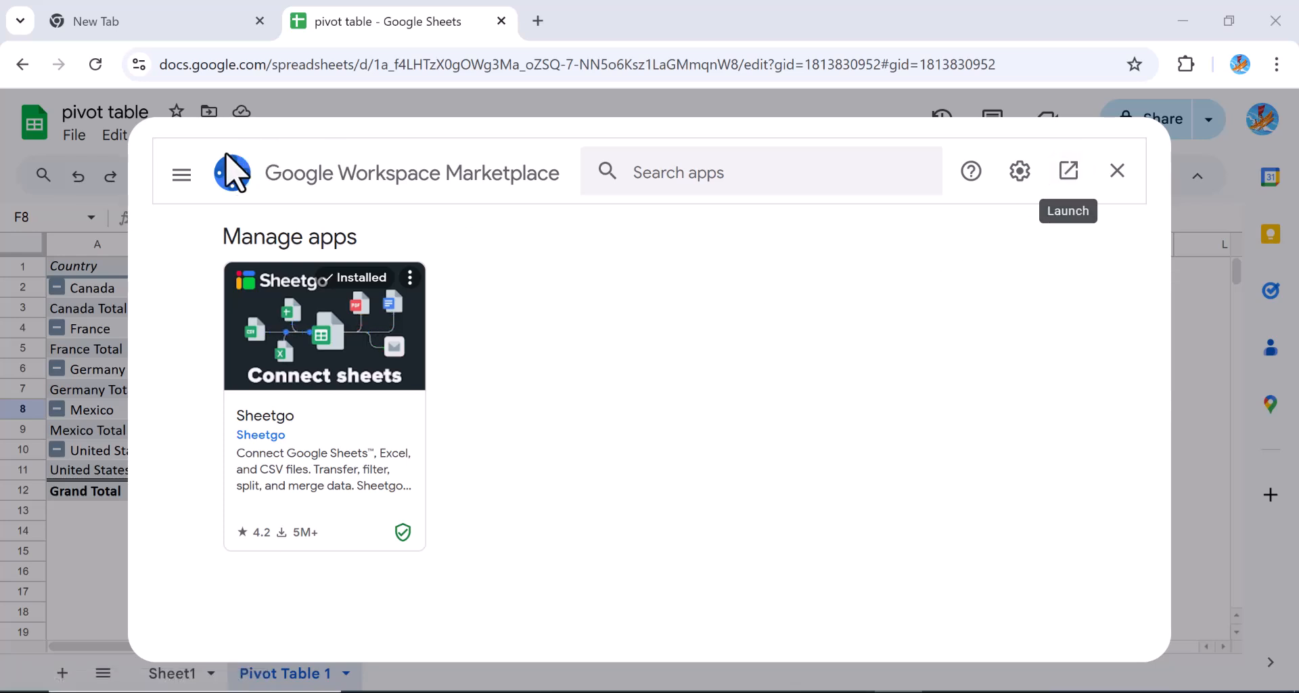
Open Google Workspace Marketplace in a new tab, then return to the pivot table tab
click(1073, 186)
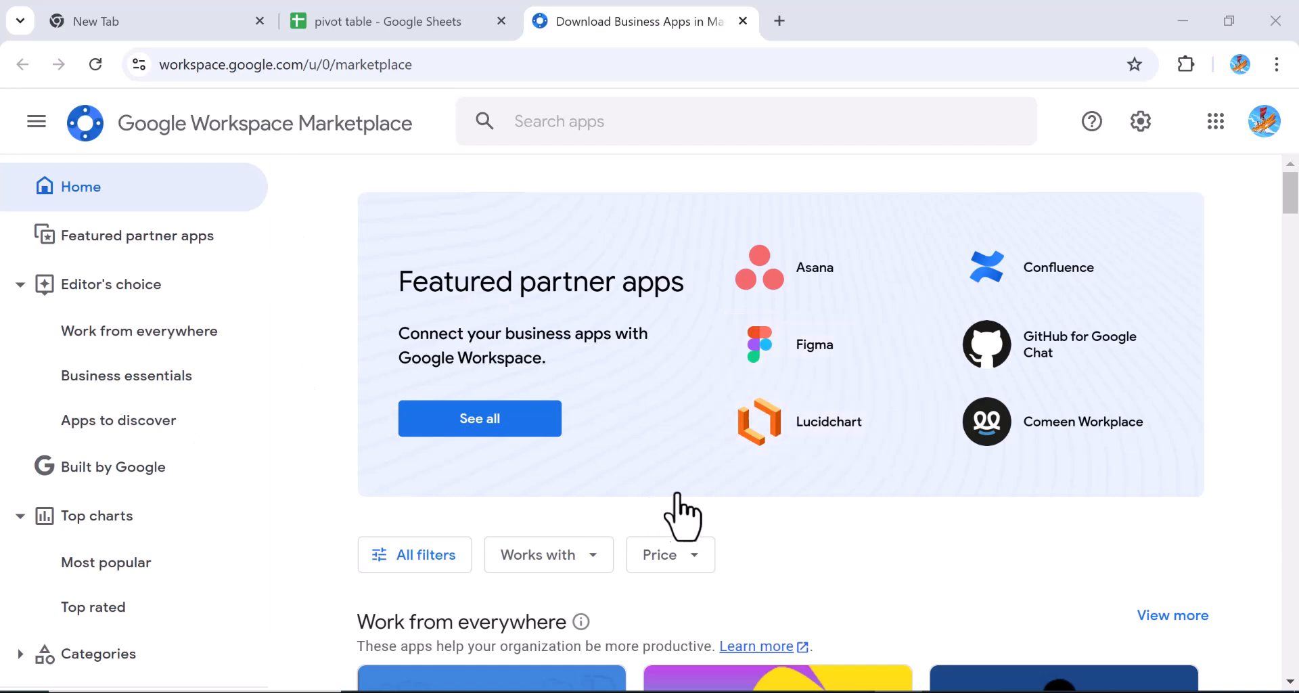
click(385, 22)
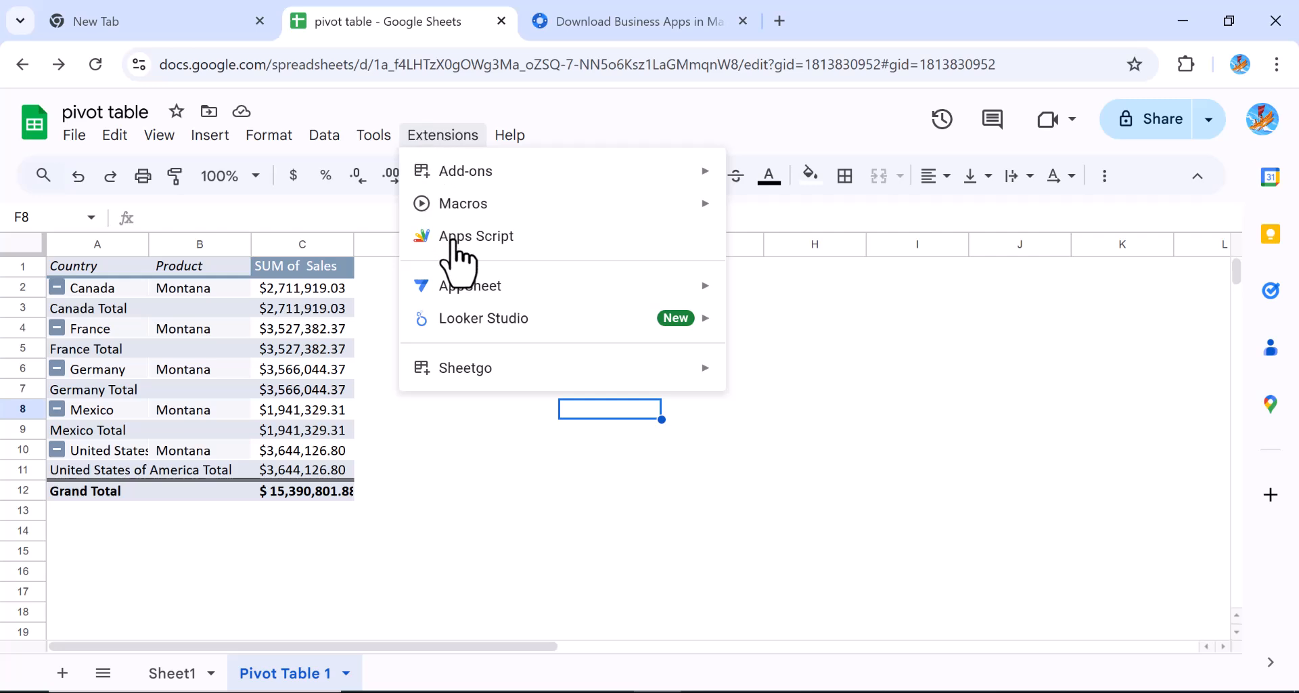
Start the Sheetgo add-on from Extensions > Sheetgo
click(609, 511)
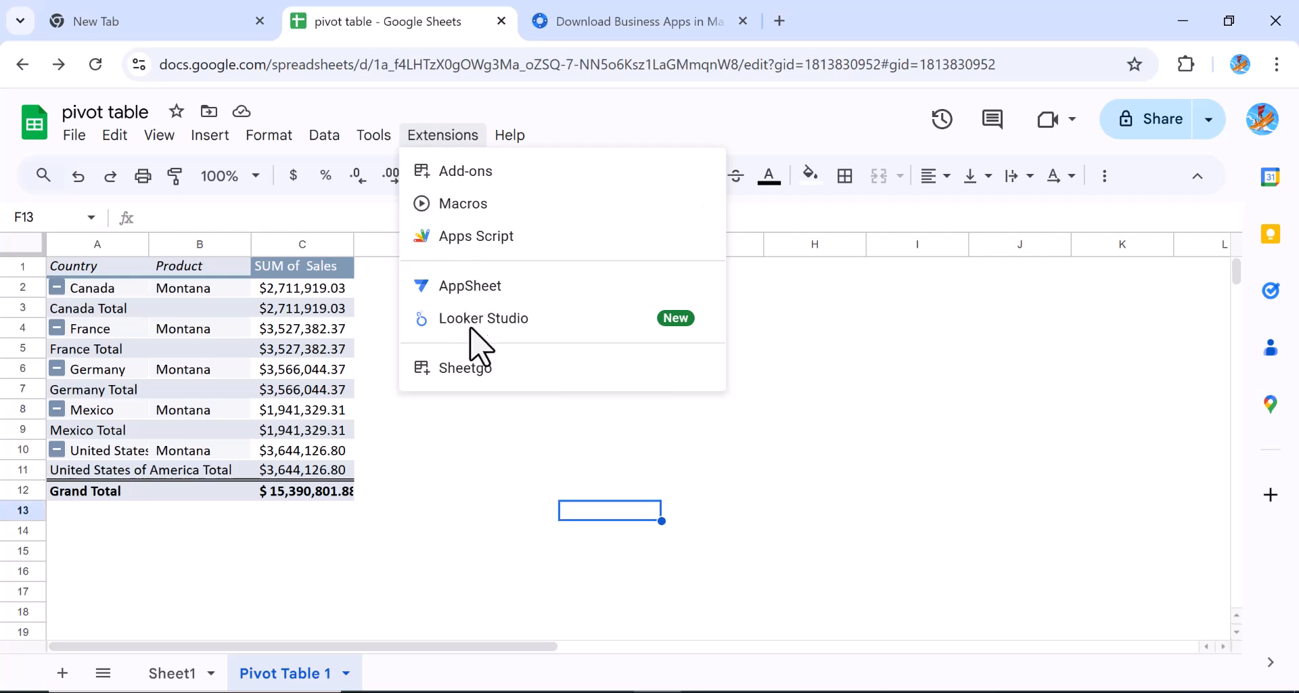
click(428, 138)
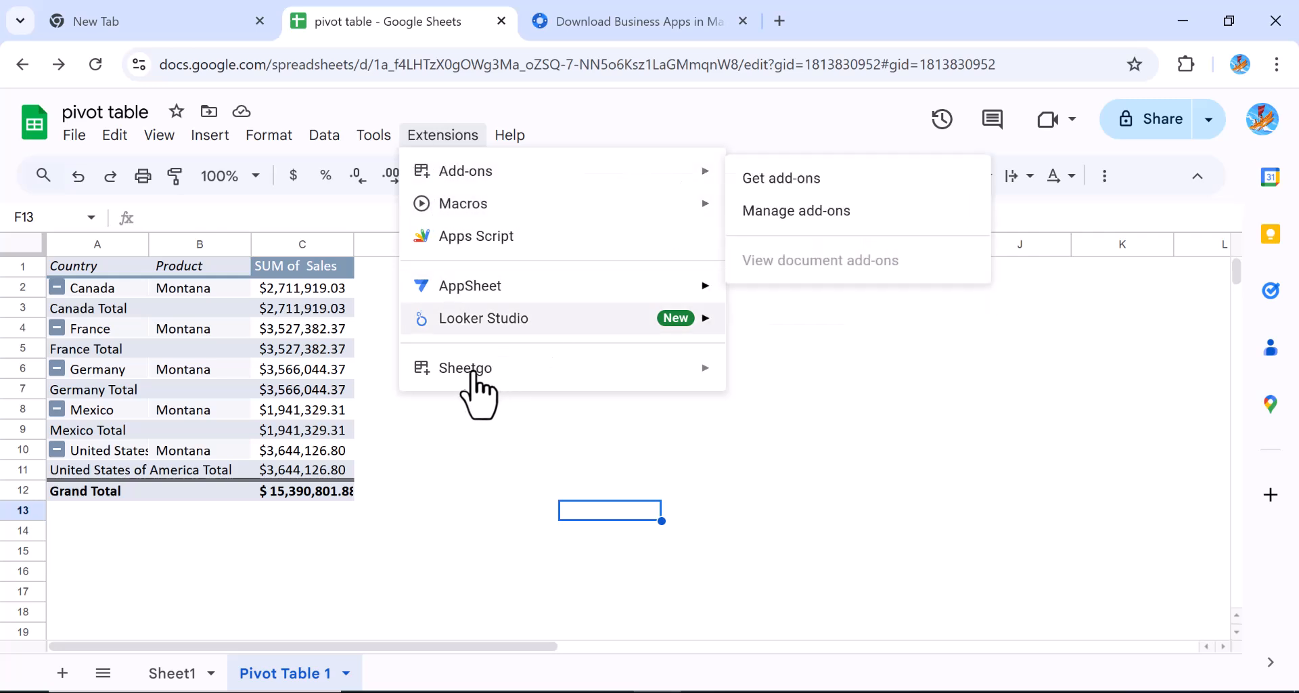
mouse_move(460, 380)
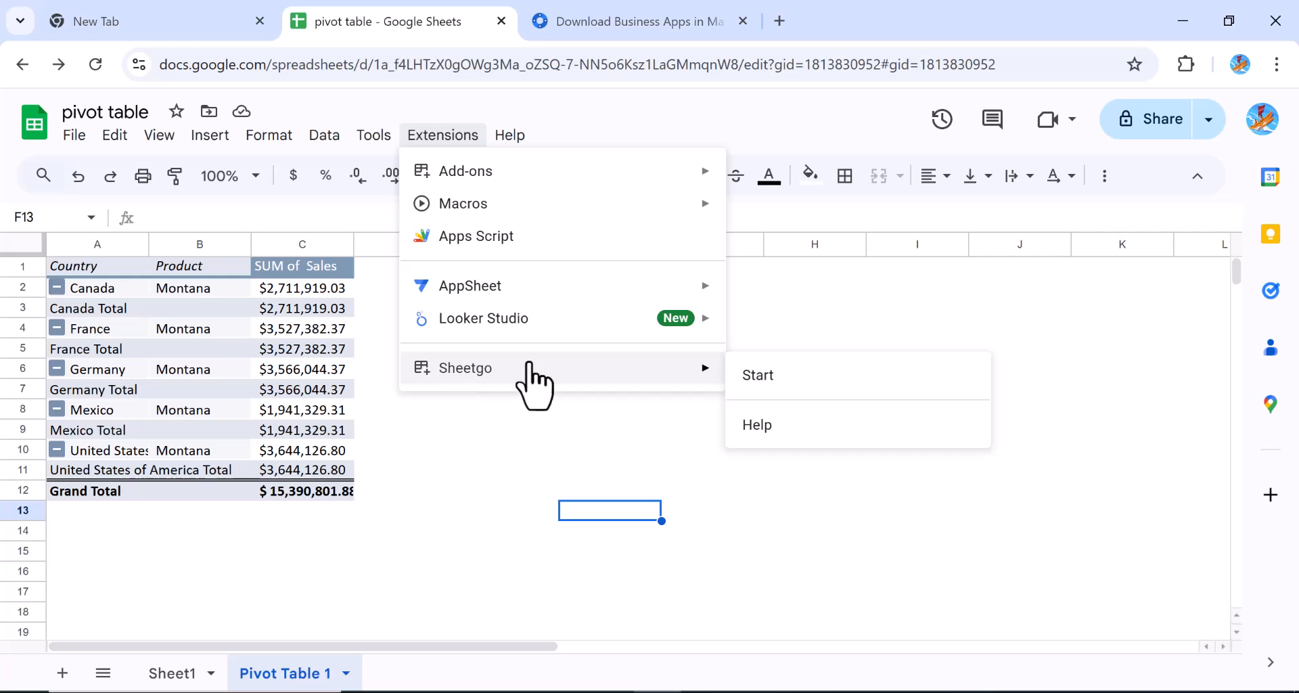
click(755, 376)
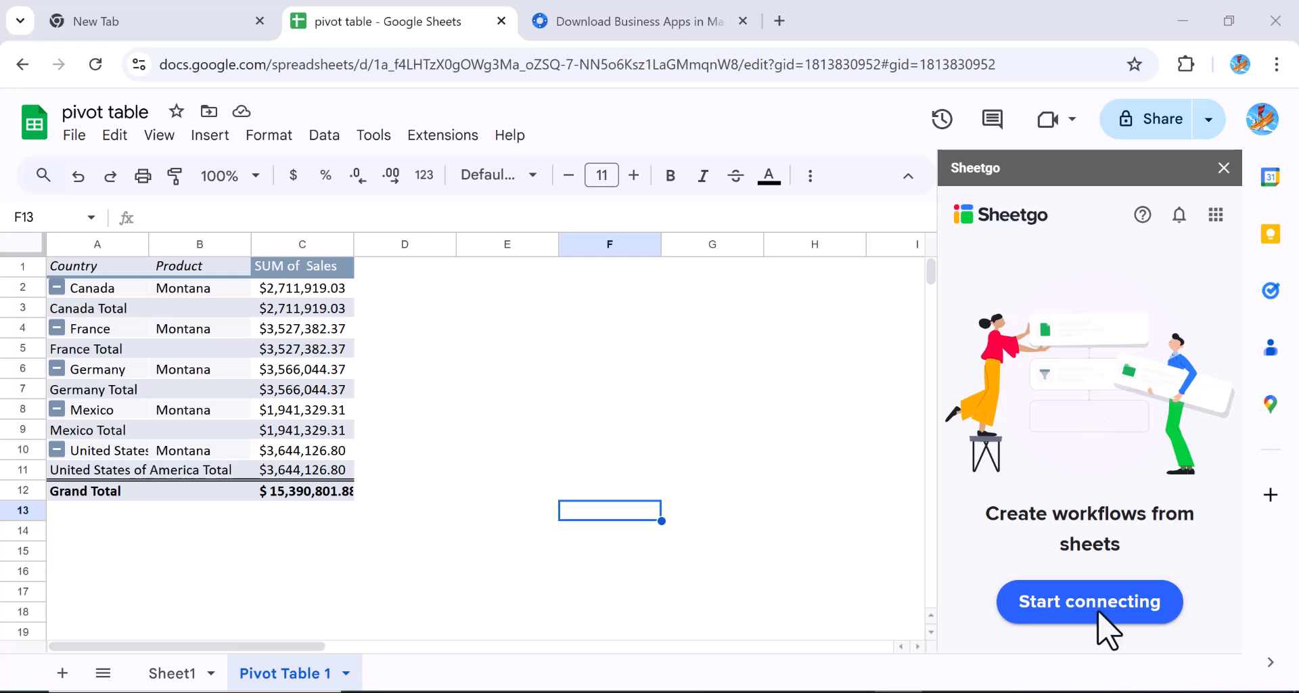
Start a Sheetgo export-to-another-file connection and expand its advanced source settings for Sheet1
click(1061, 607)
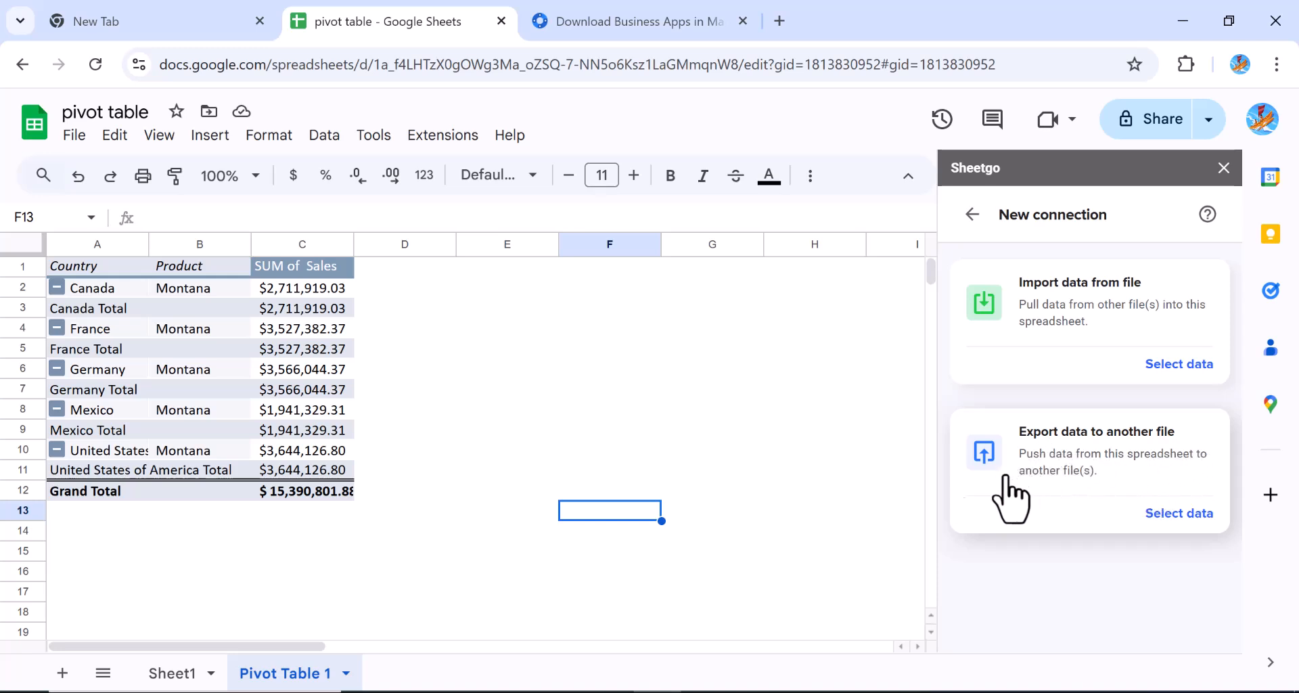
click(1164, 517)
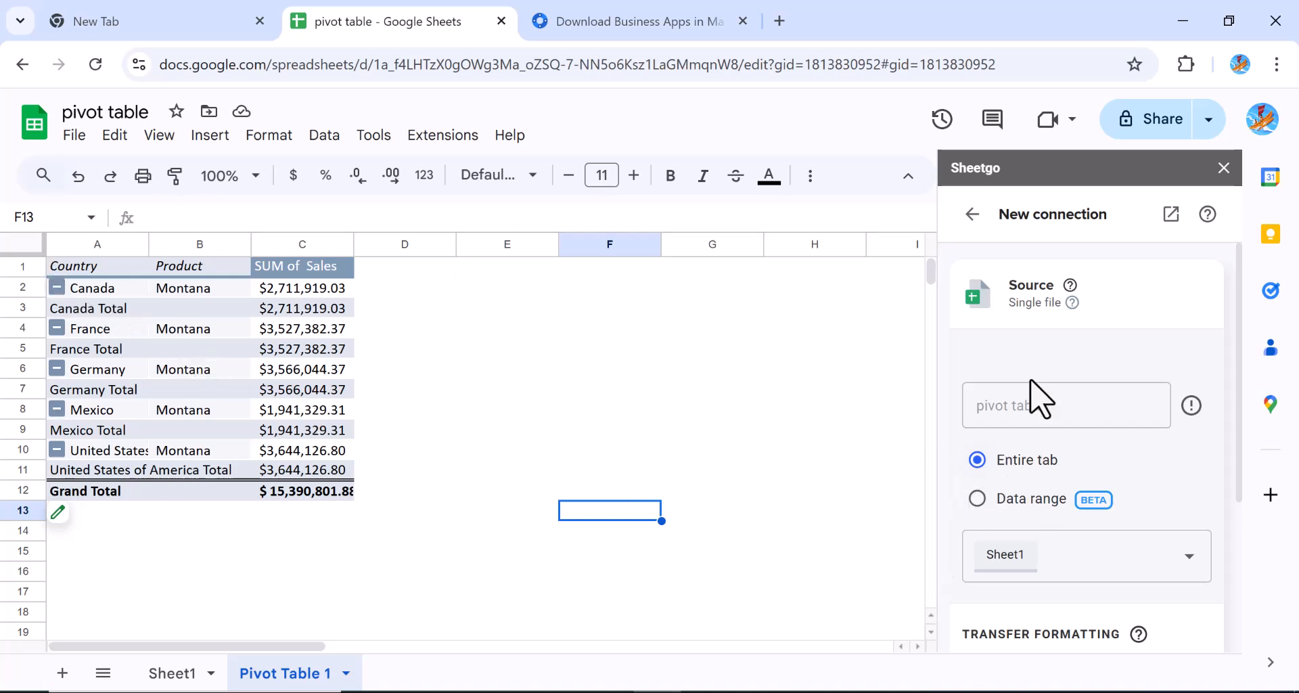
drag(1237, 492, 1239, 632)
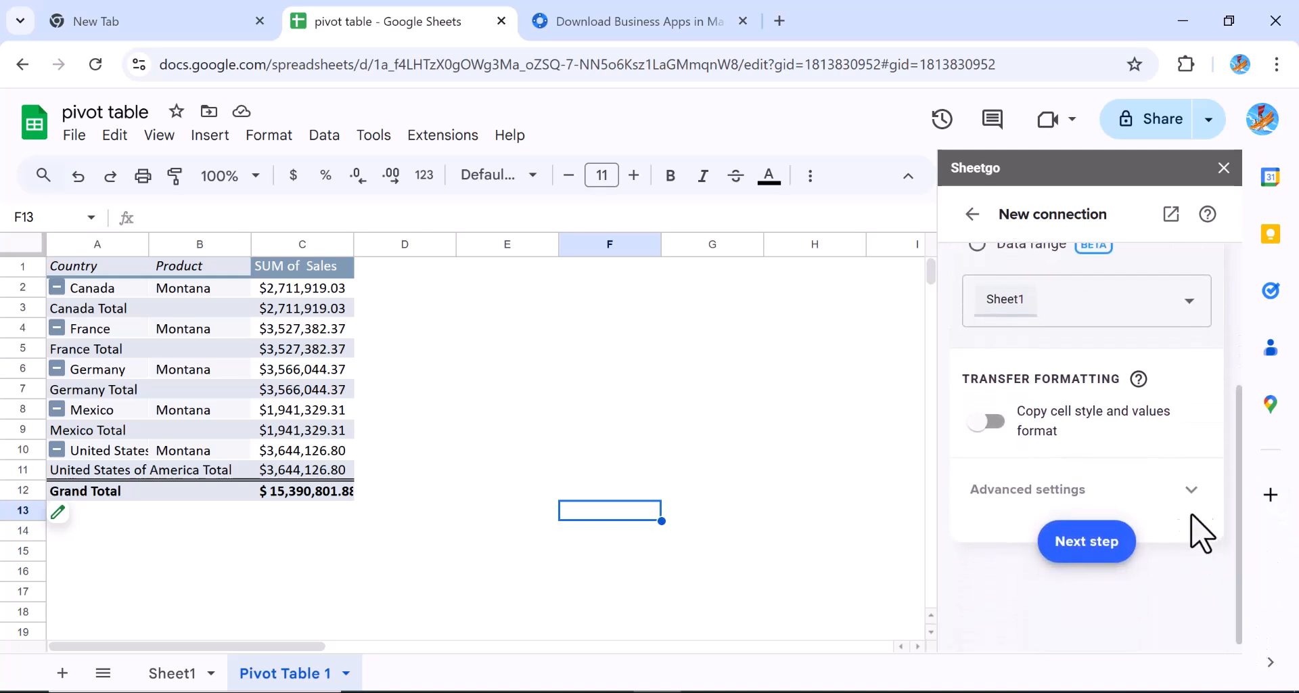
click(1192, 492)
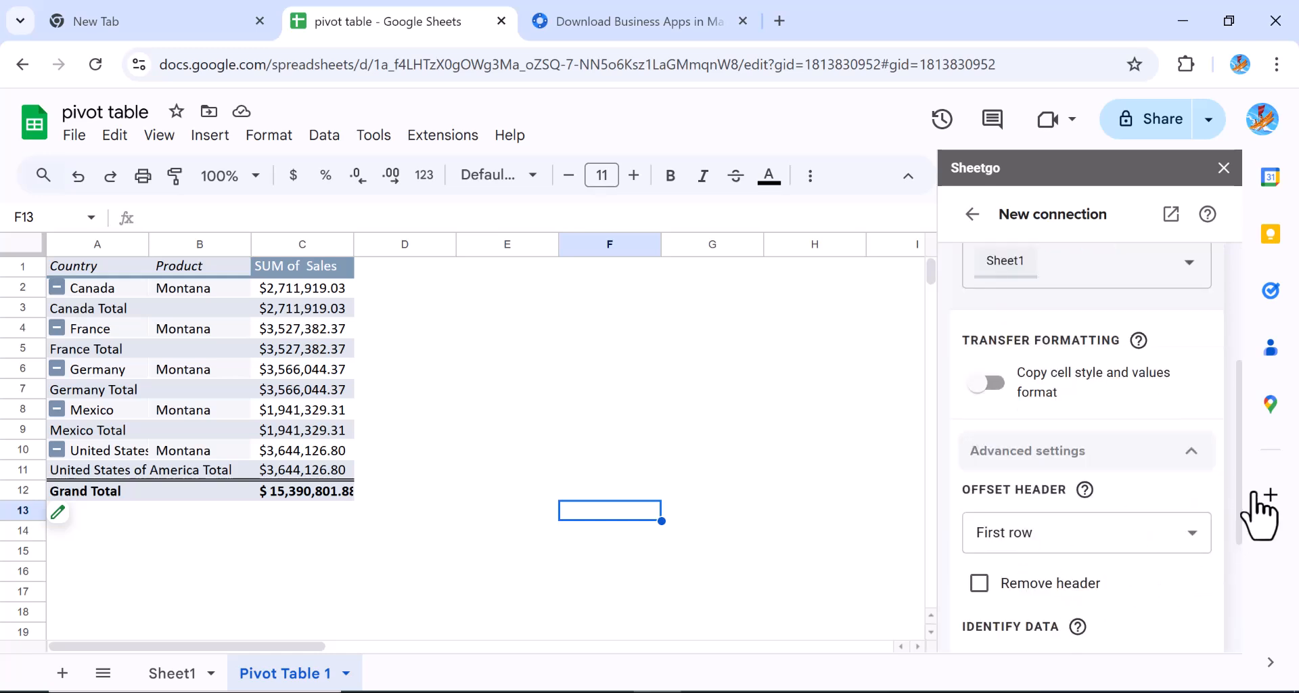
drag(1236, 504, 1231, 673)
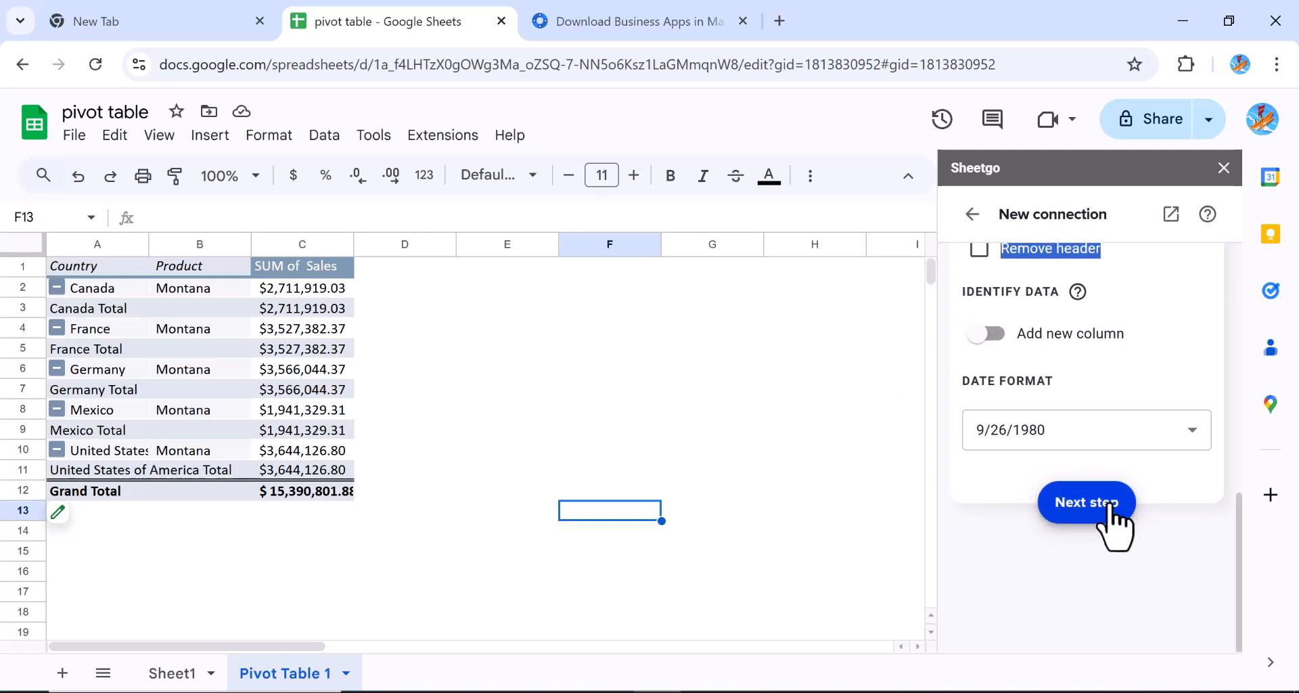
Show incompatible features and choose Email as the connection's share destination
click(1086, 502)
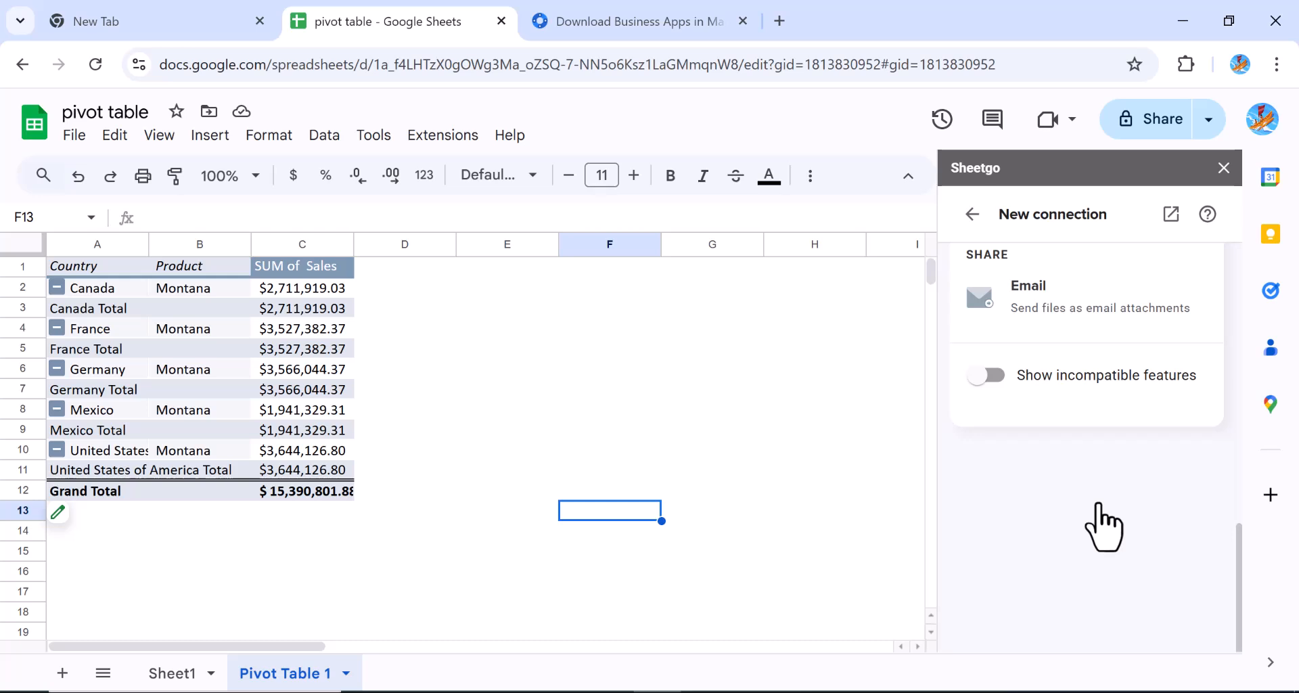
click(987, 376)
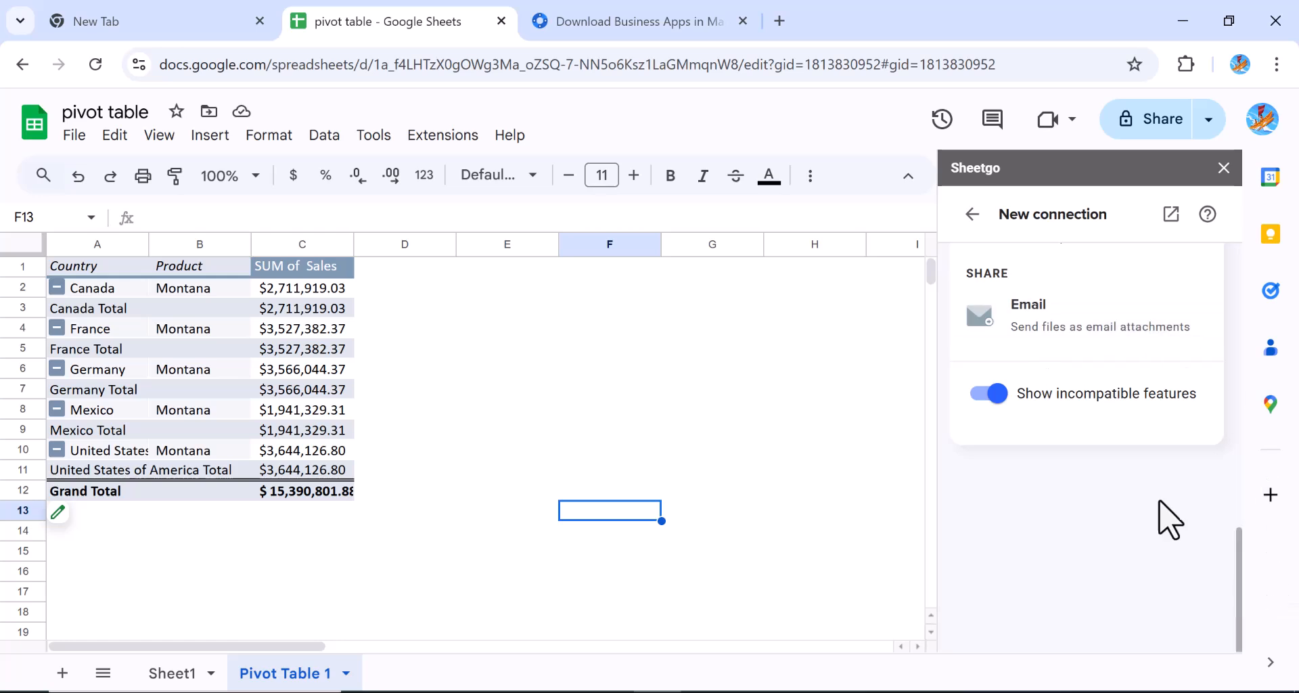
click(1047, 342)
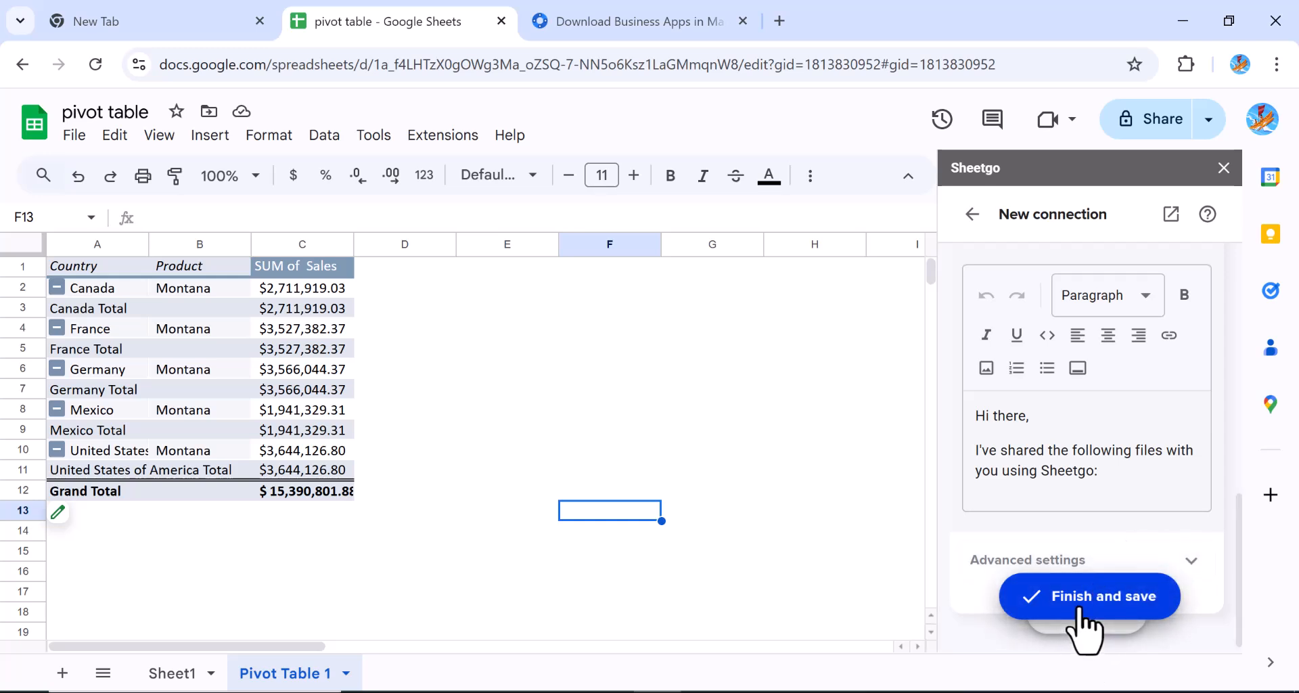
click(1026, 609)
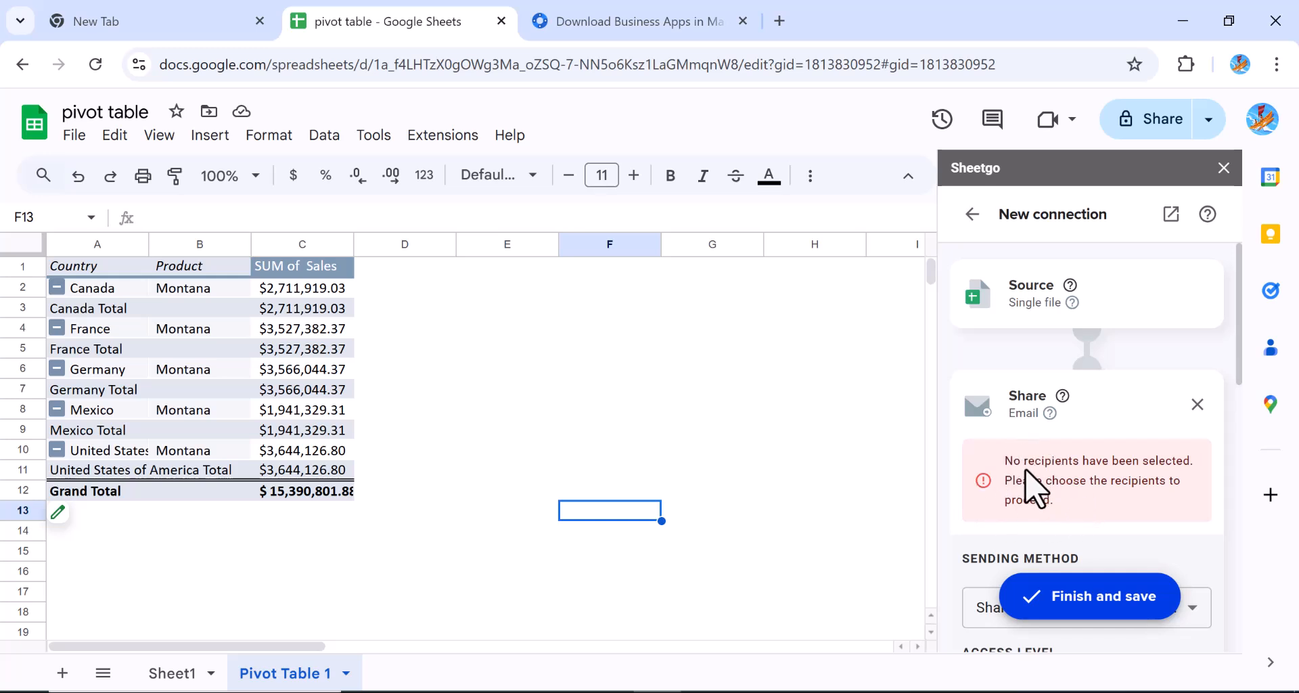
Set the email sending method to Share files and send access links
double_click(1051, 460)
click(999, 511)
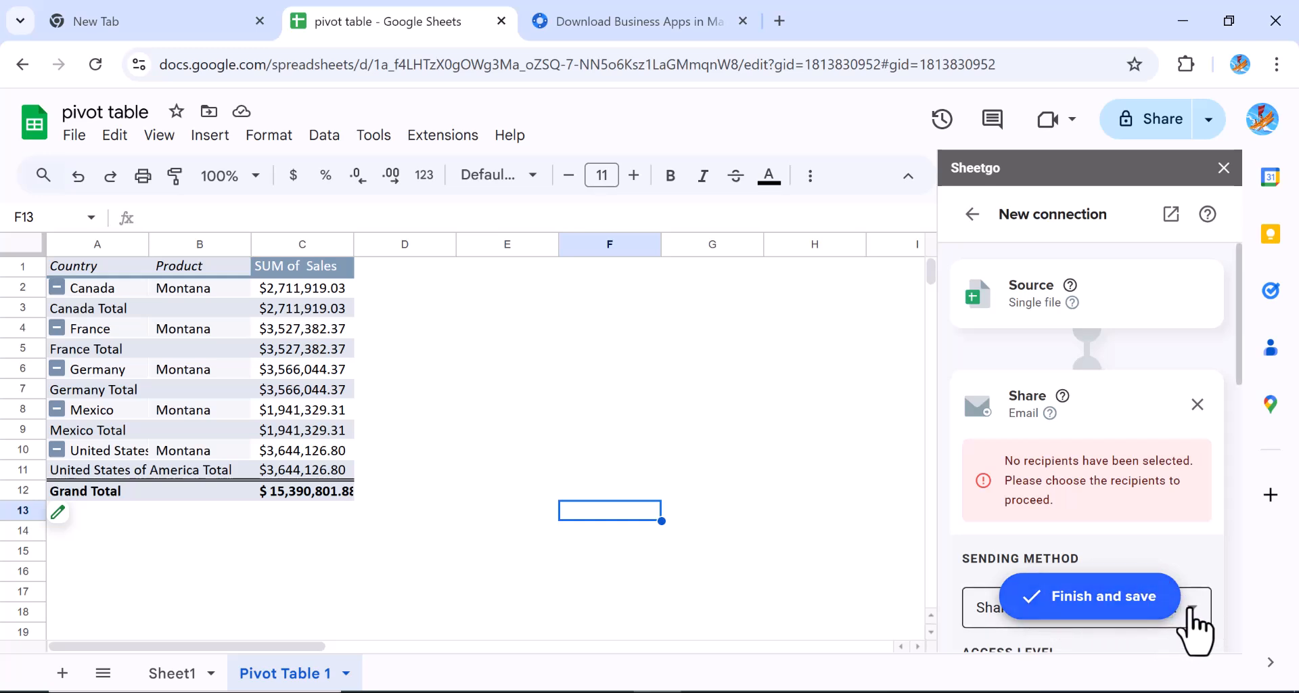
click(1195, 616)
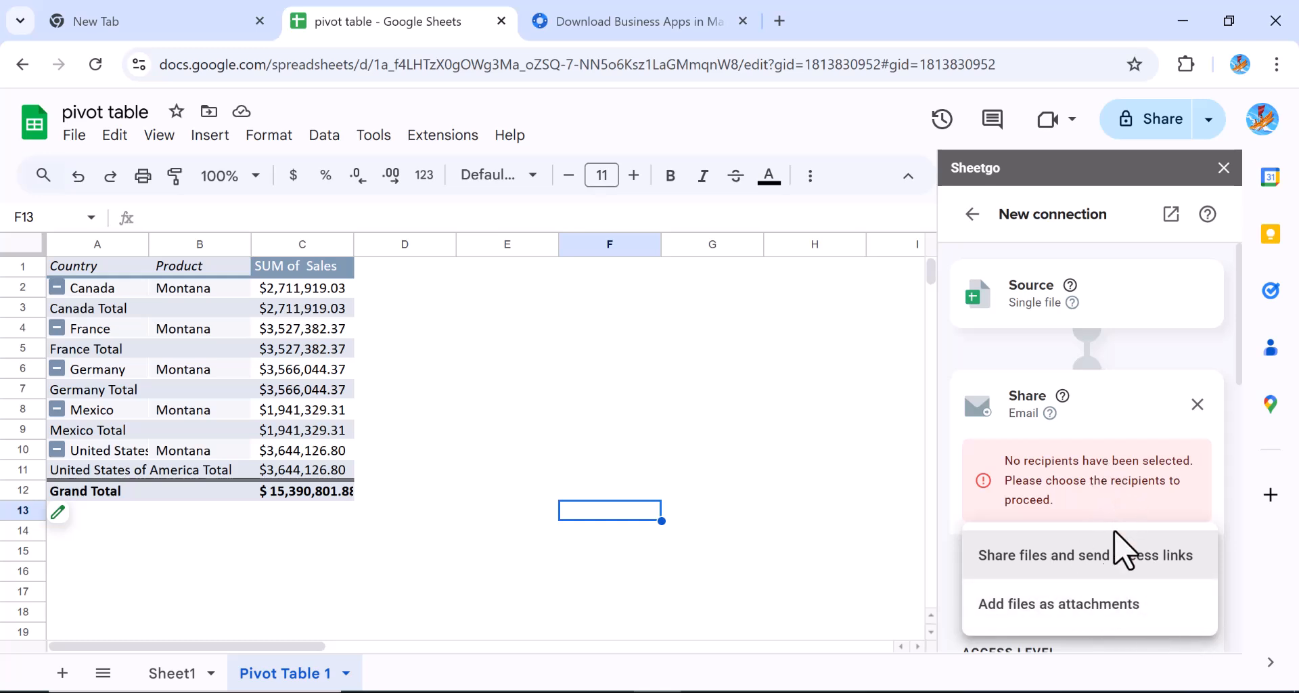
click(1119, 557)
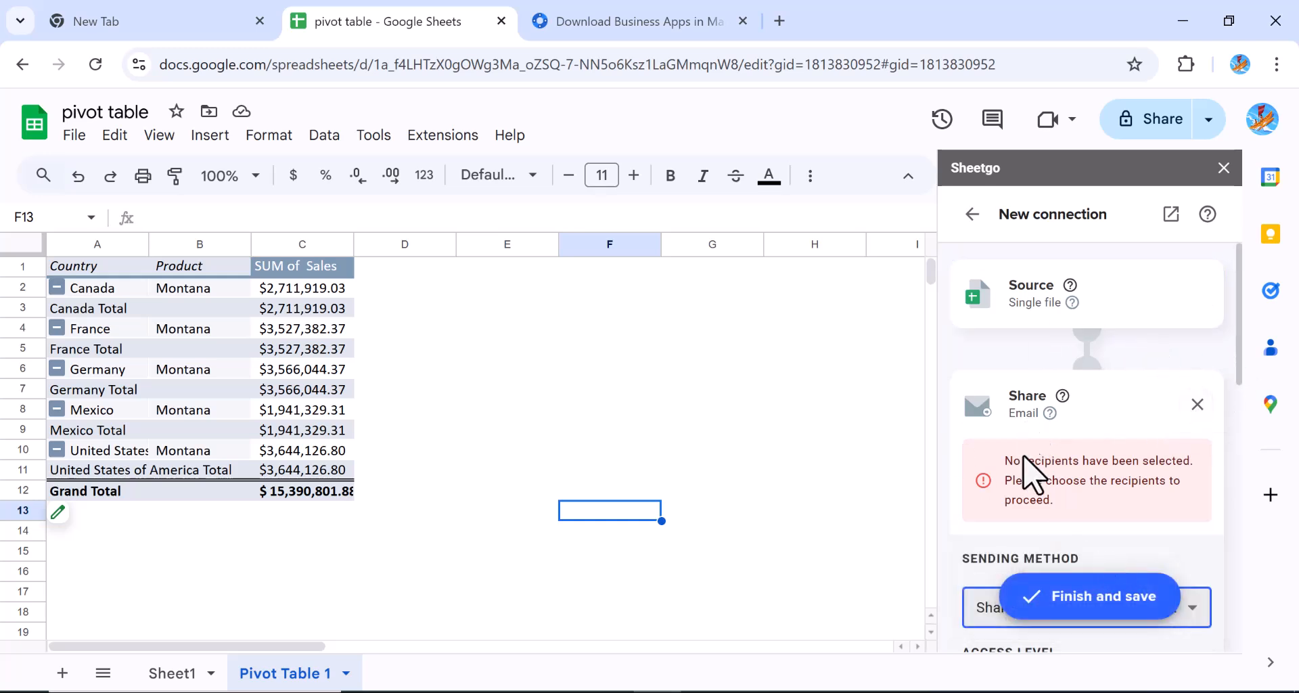
click(989, 474)
double_click(1019, 459)
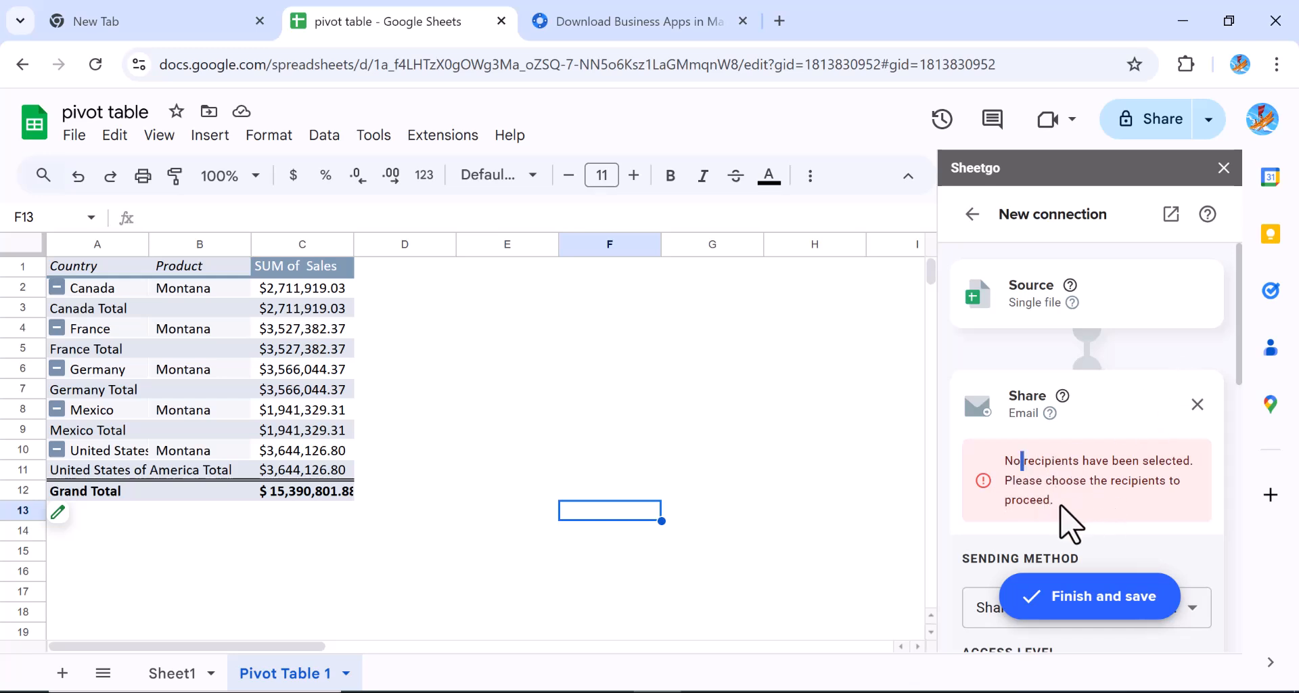
triple_click(1057, 504)
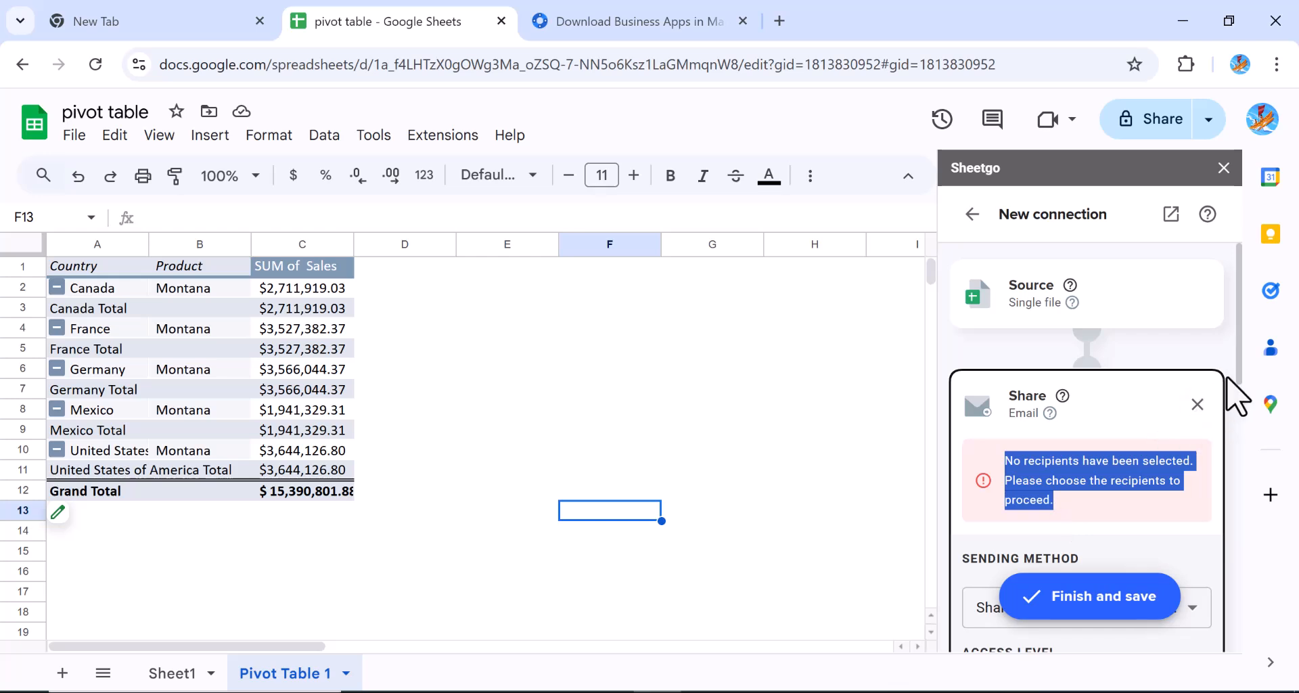
drag(1237, 366, 1221, 547)
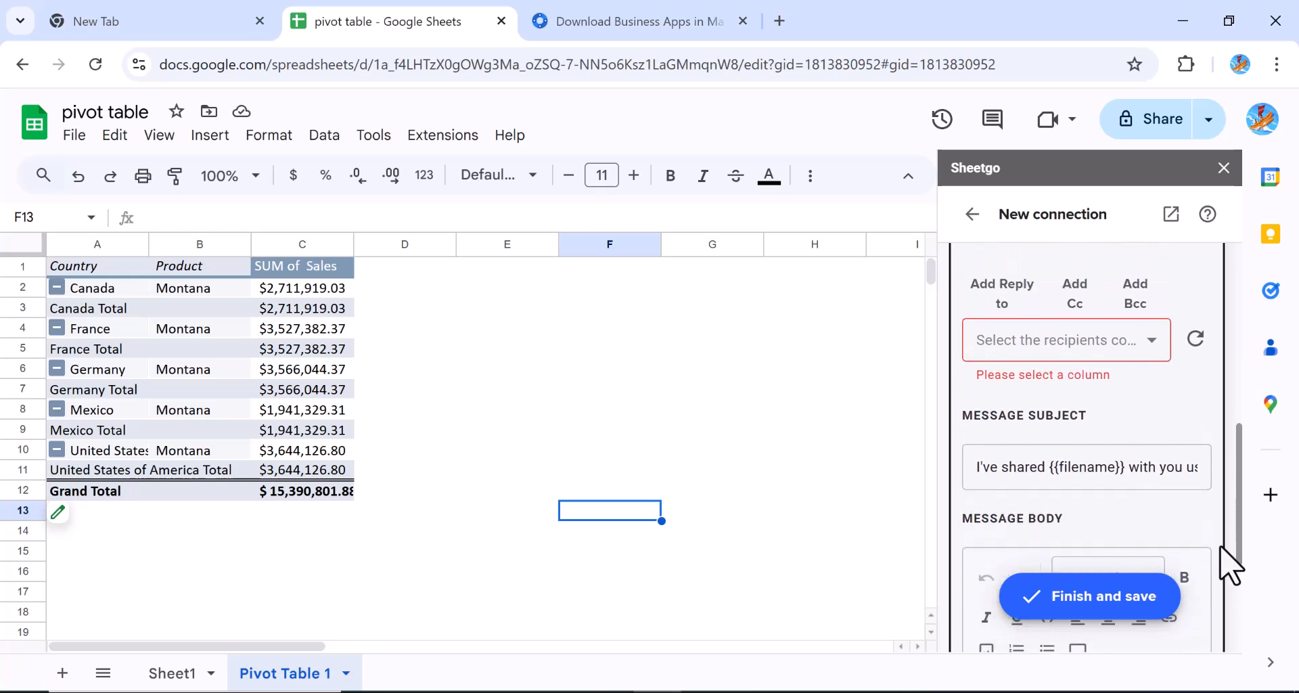
Replace the default {{filename}} email subject with 'pivot table'
click(1011, 475)
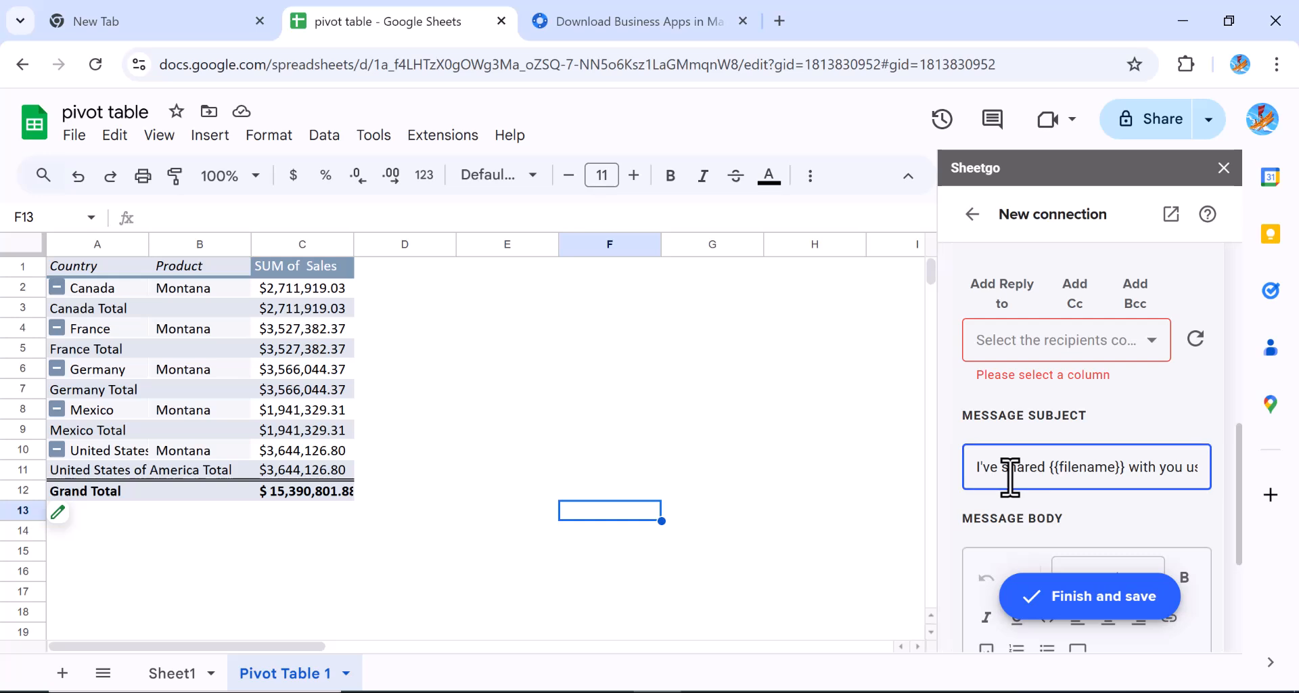
triple_click(970, 469)
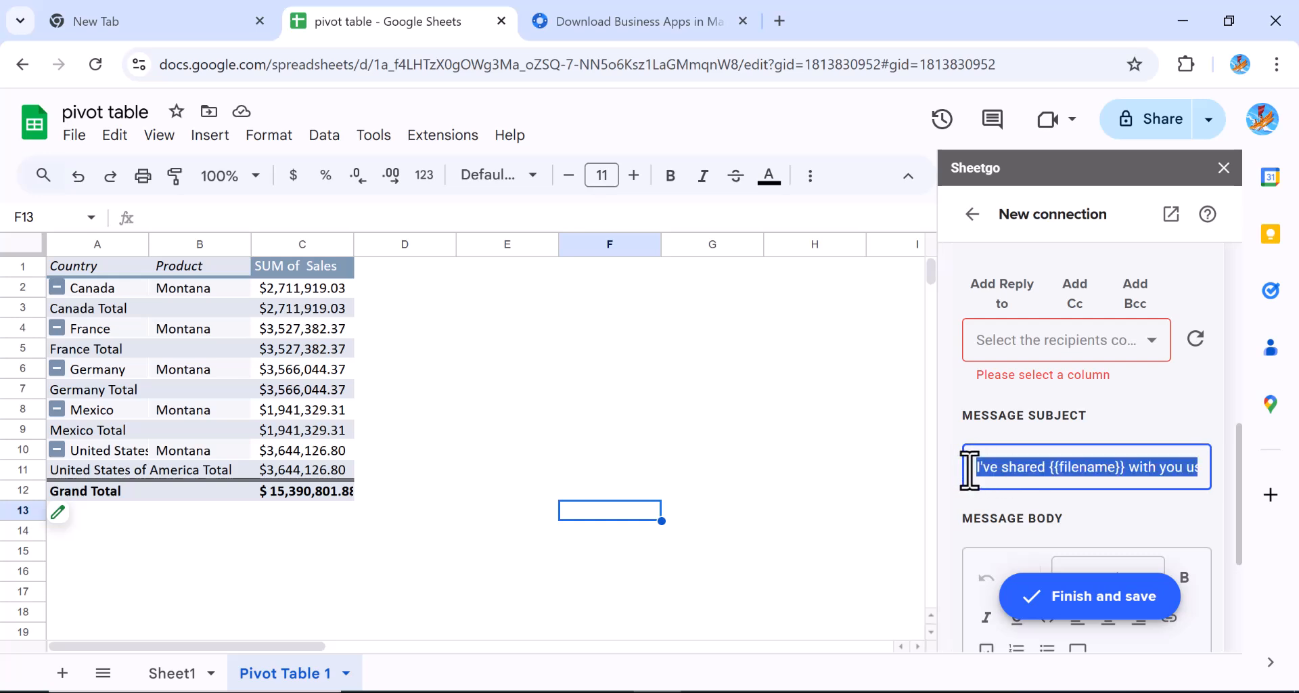
key(BackSpace)
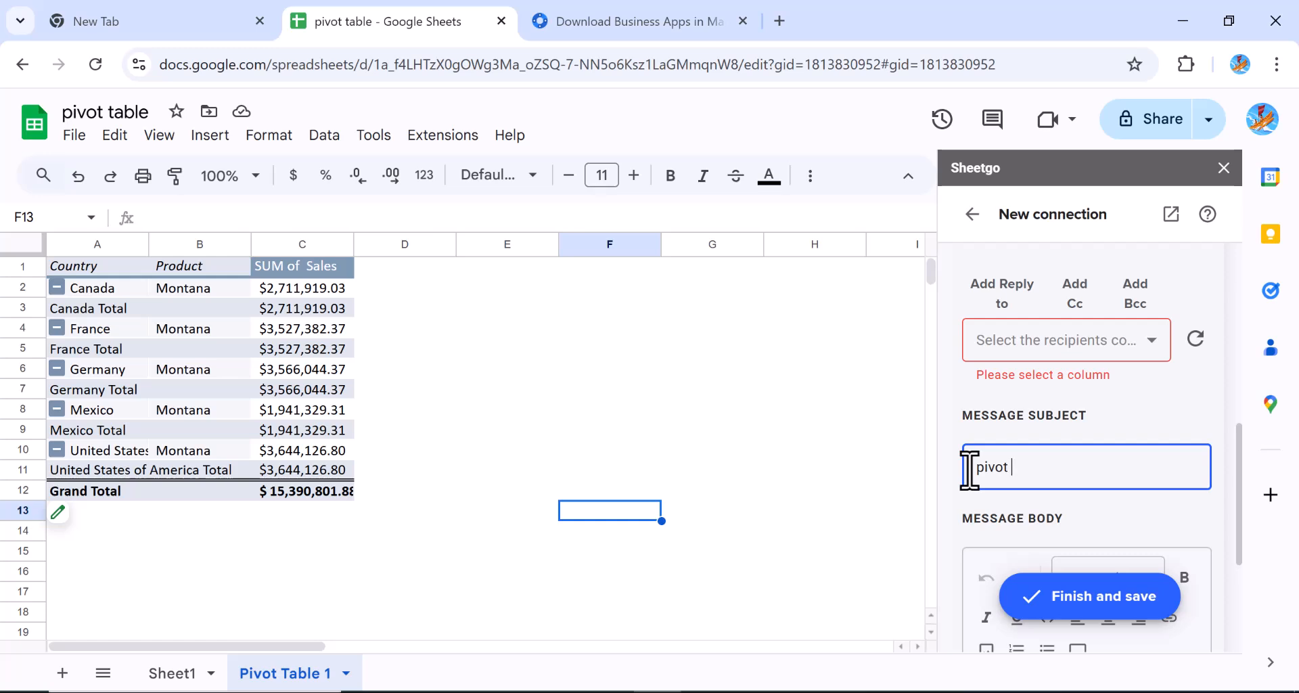
text(pivot table)
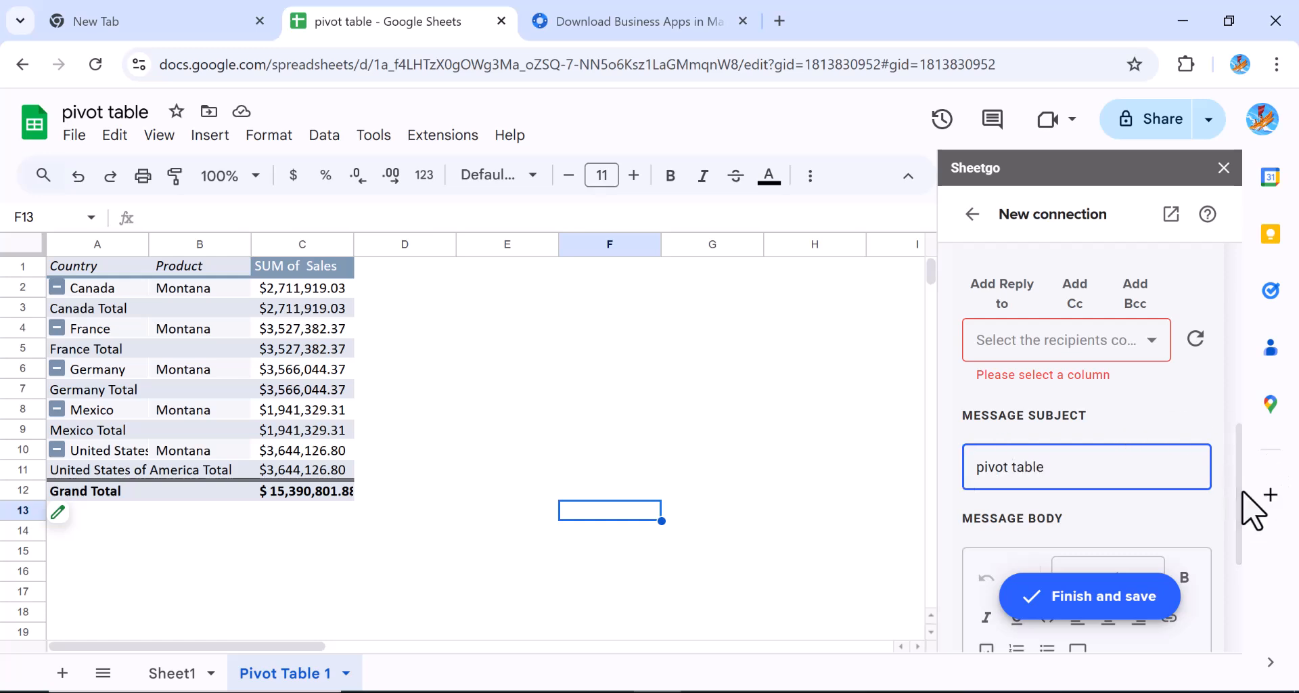
drag(1241, 503, 1241, 514)
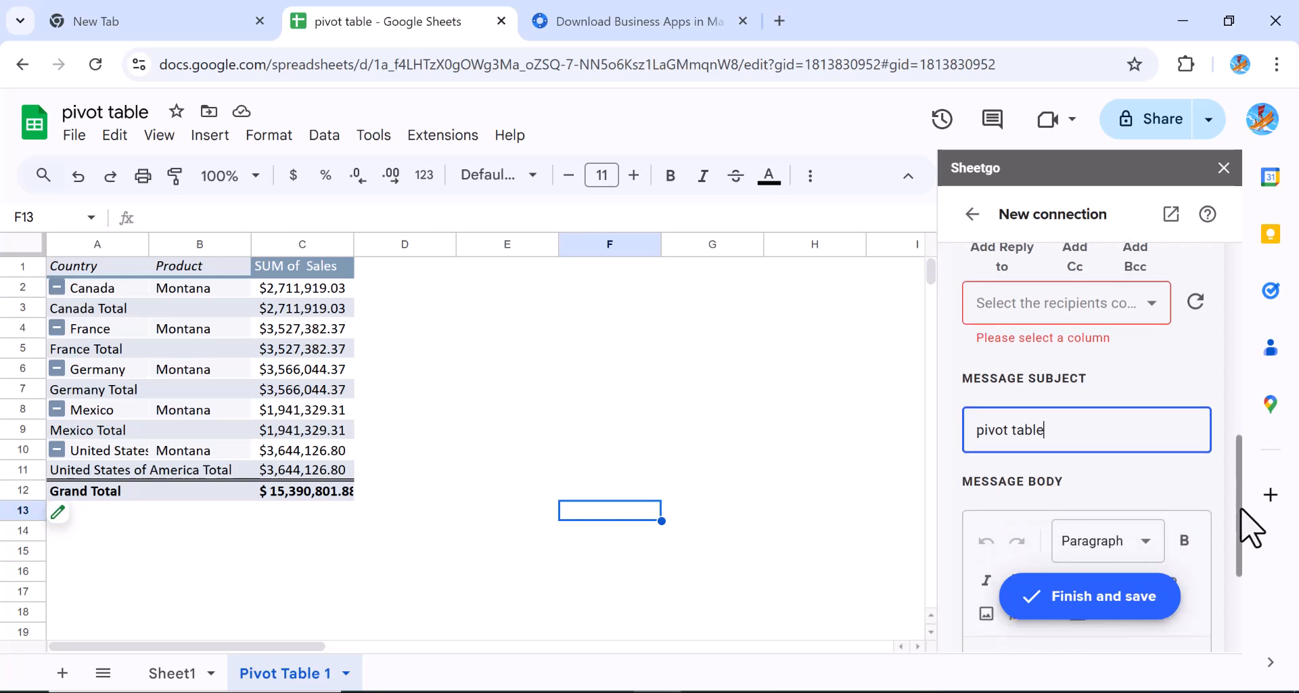
Enter the recipient's e-mail address and add it as a custom recipient
click(1043, 320)
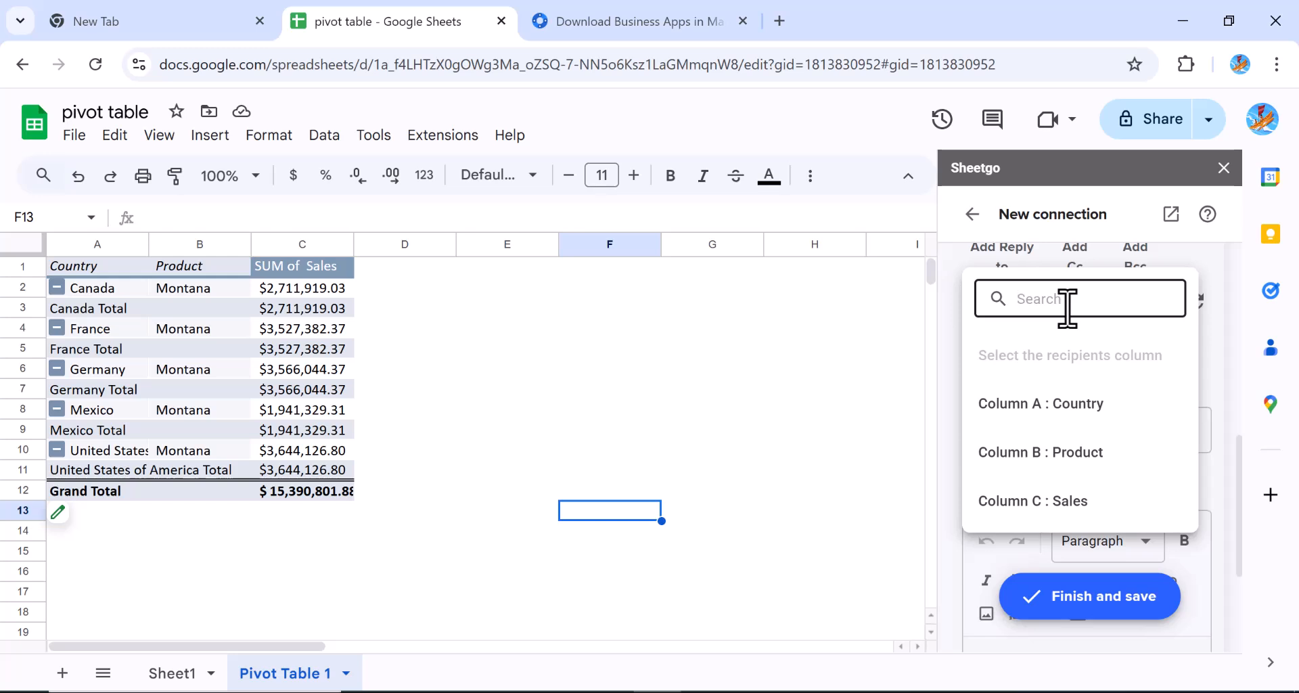
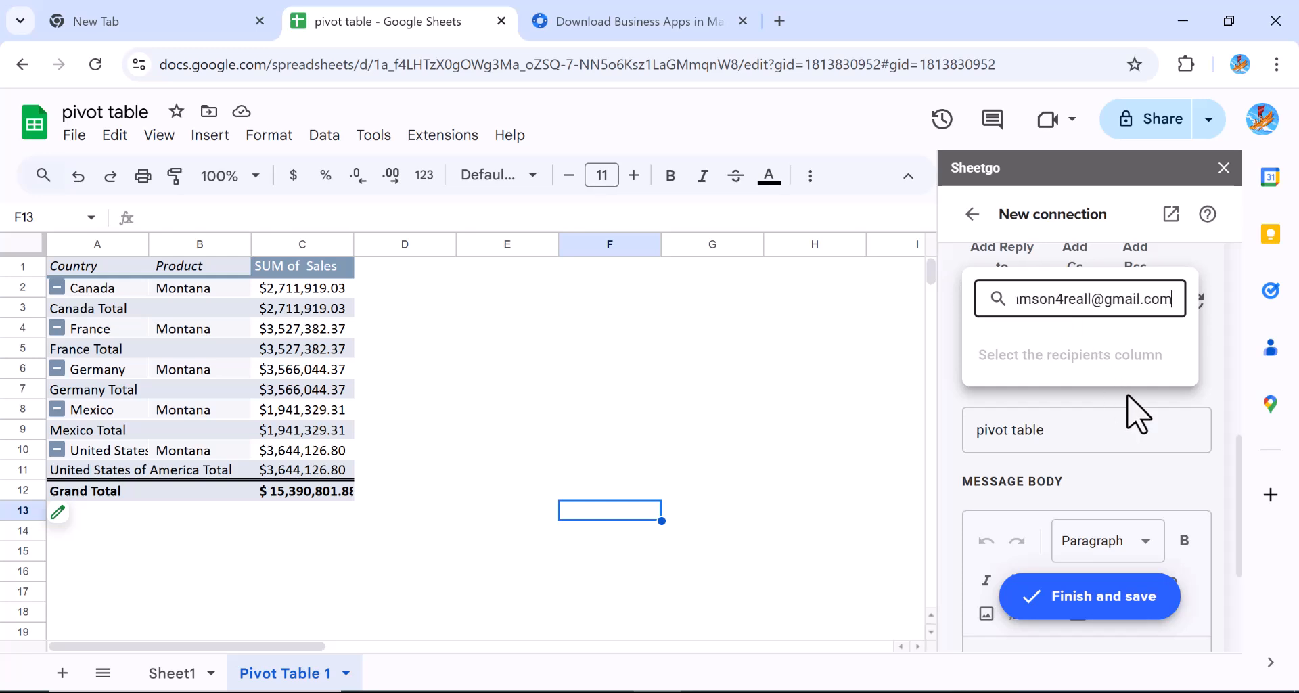
click(1212, 392)
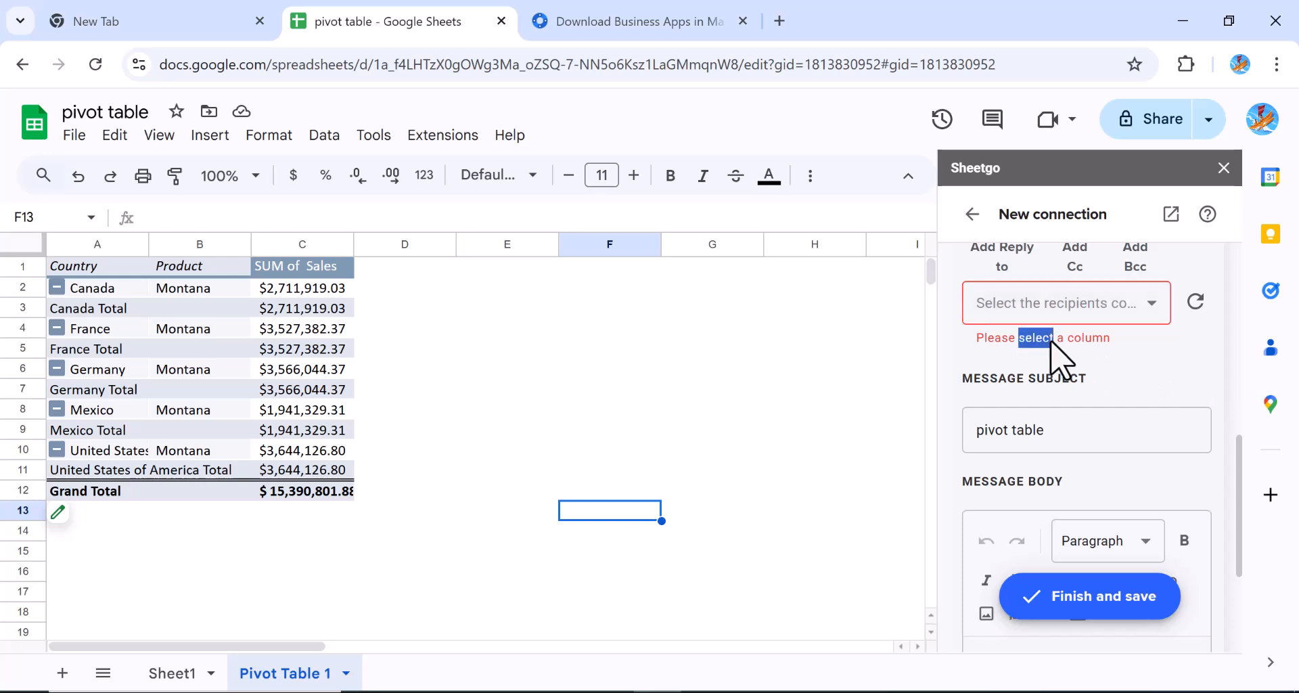
click(1154, 308)
key(ctrl+v)
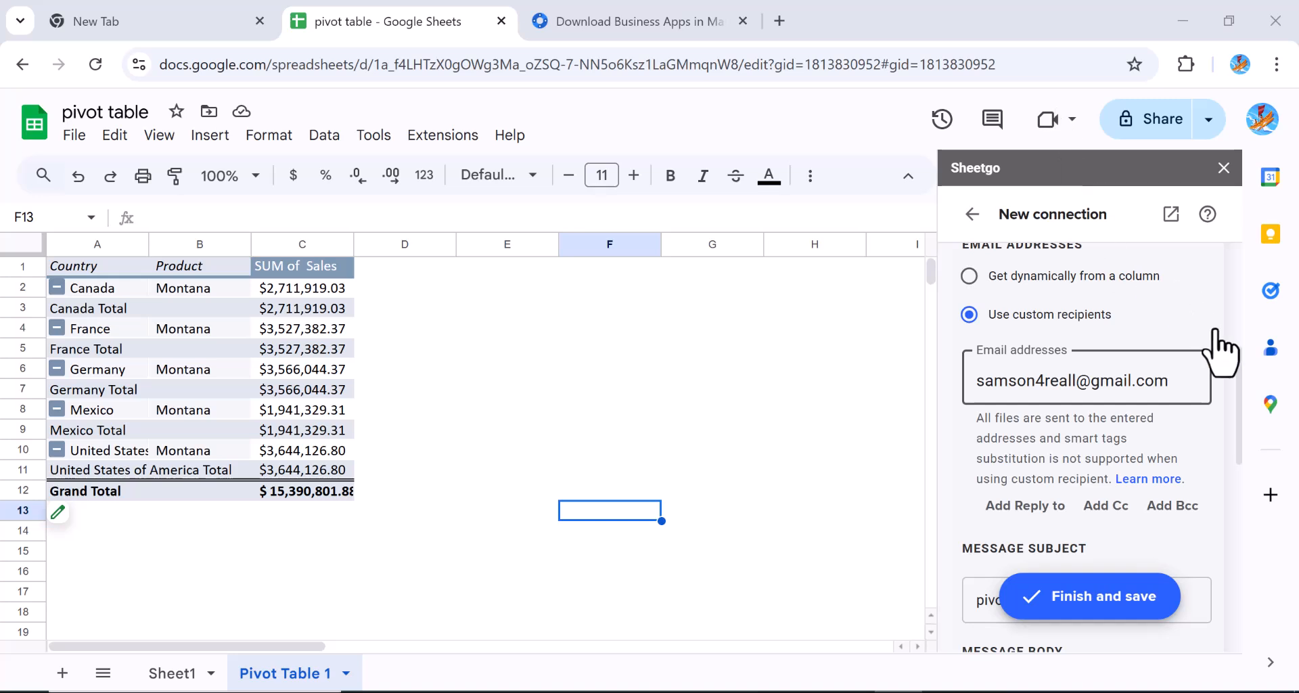
click(1221, 423)
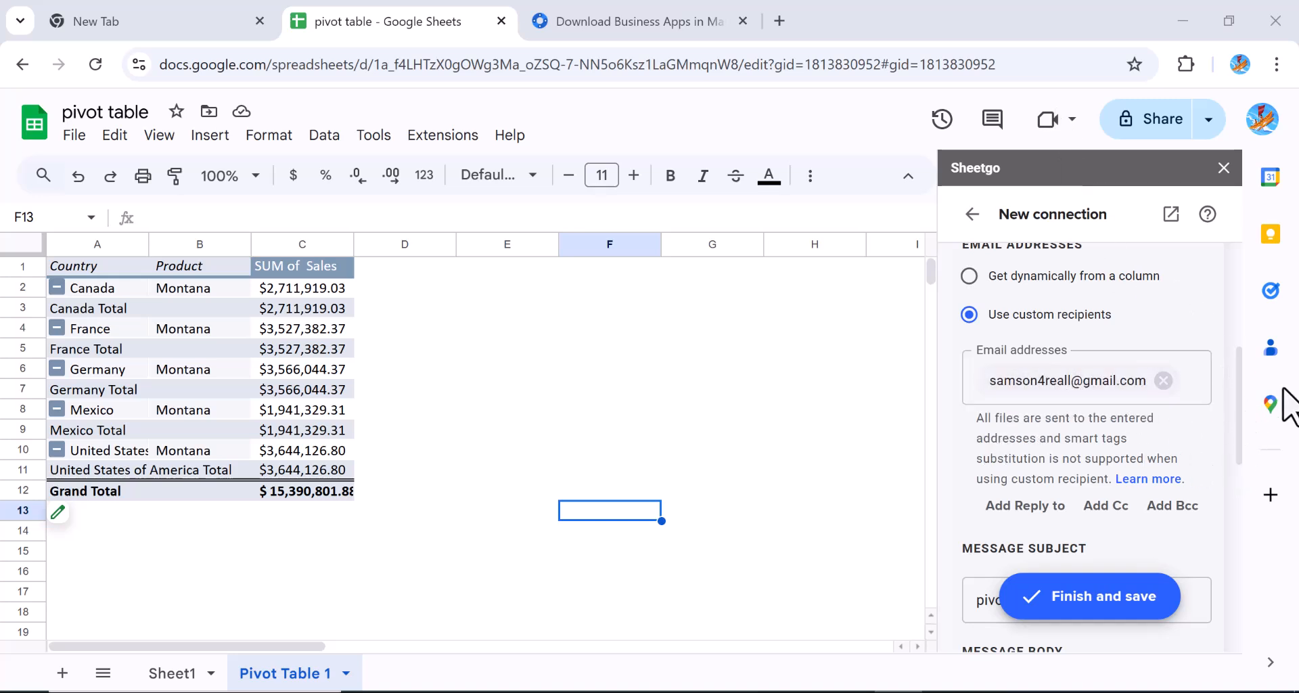
Review access level, subject, tracking and layout options, then close the email step editing
drag(1239, 428, 1238, 401)
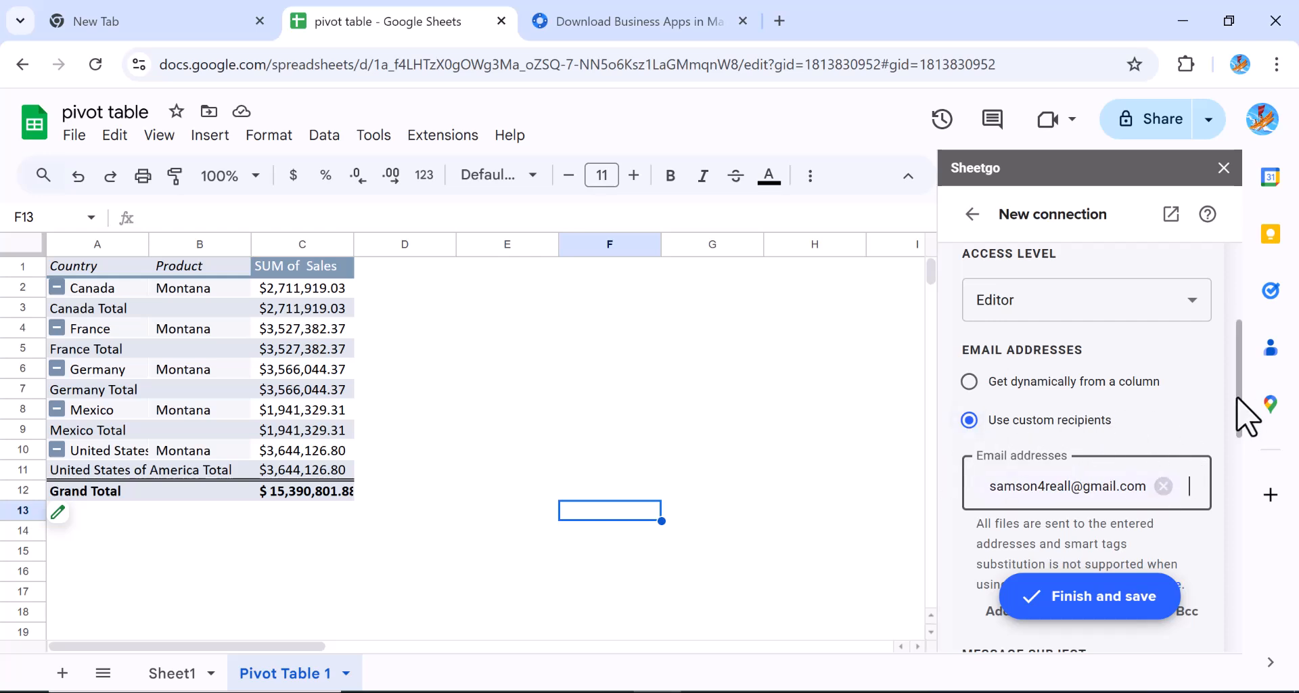
drag(1236, 402, 1228, 632)
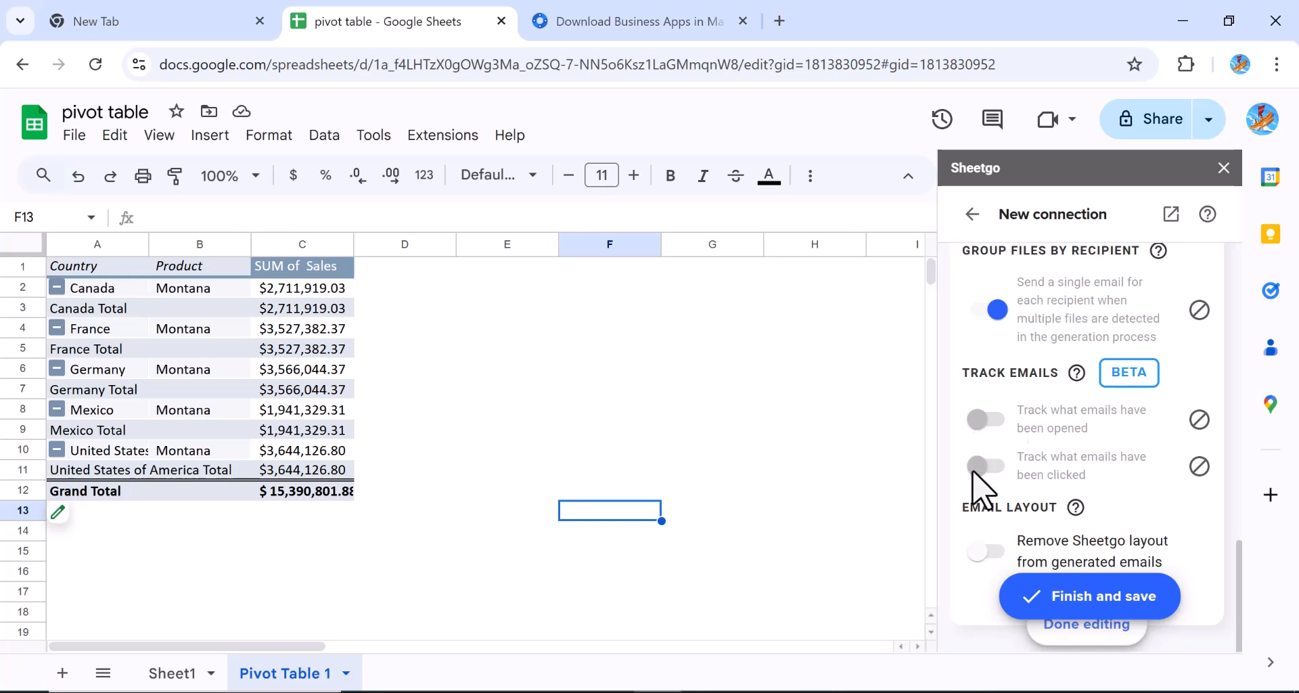
drag(1239, 565, 1239, 609)
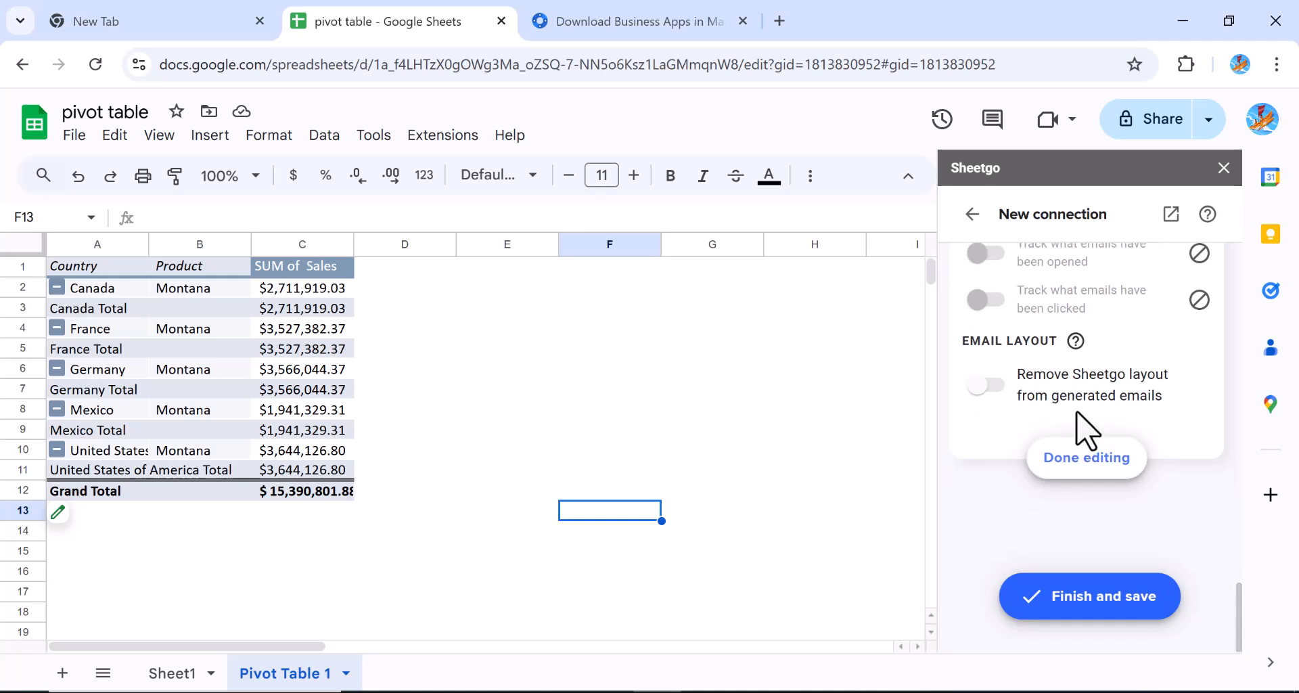
click(1078, 455)
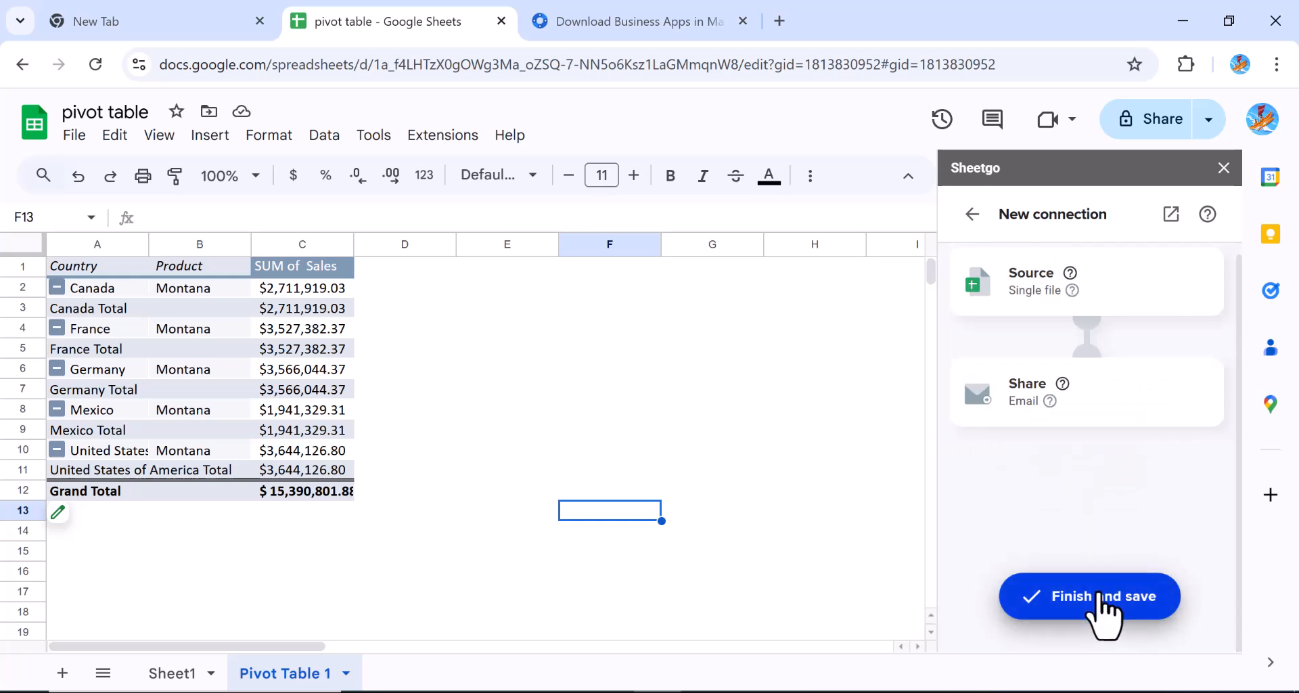
Save the new connection and run it now to send the email
click(1101, 596)
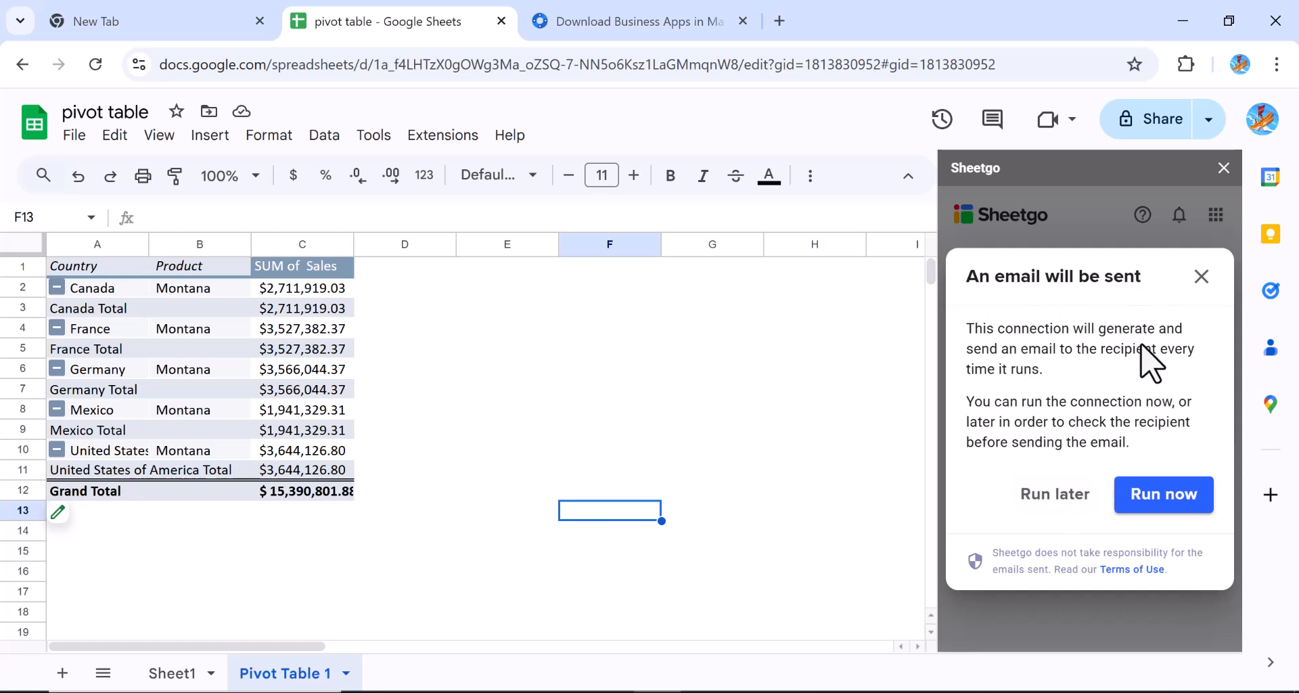
click(1163, 495)
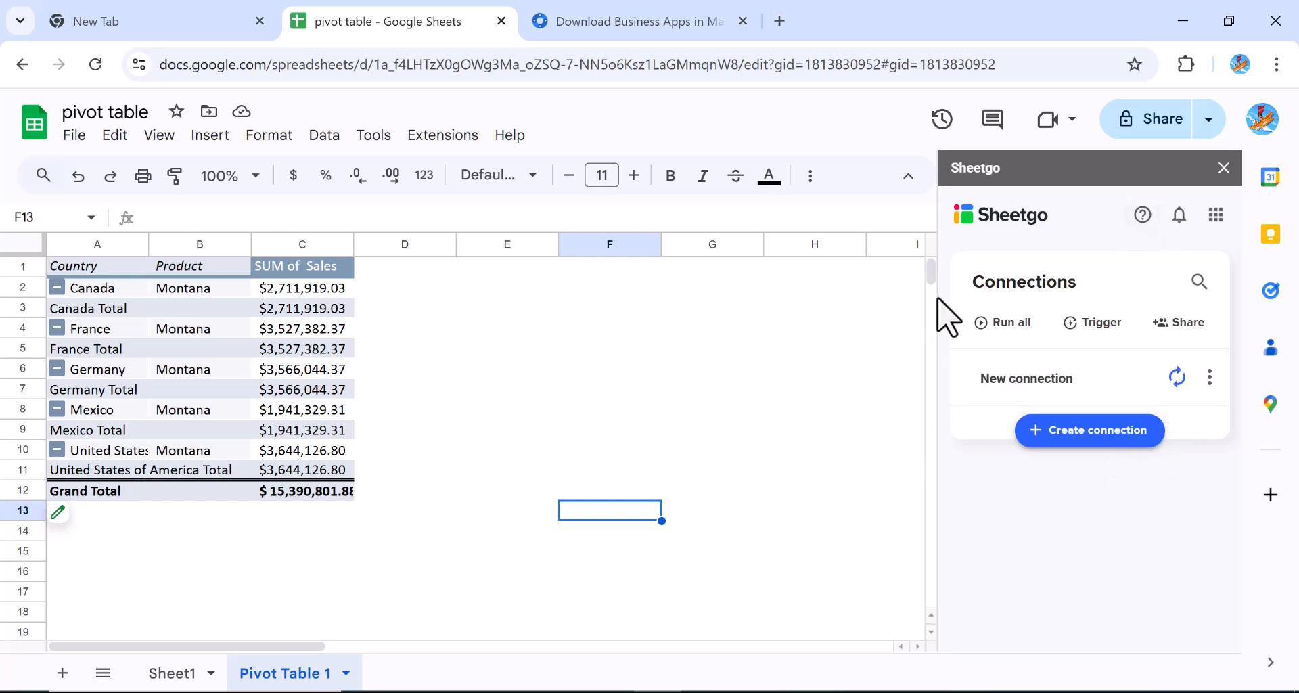
click(464, 140)
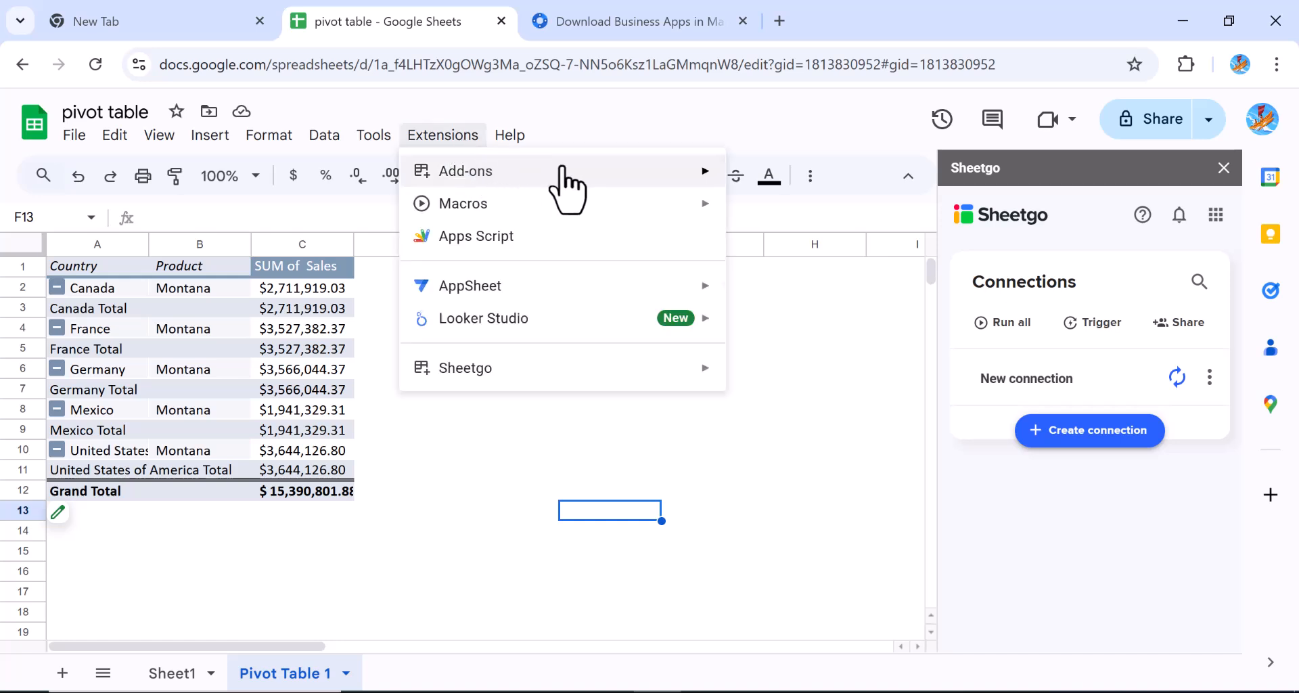
mouse_move(559, 170)
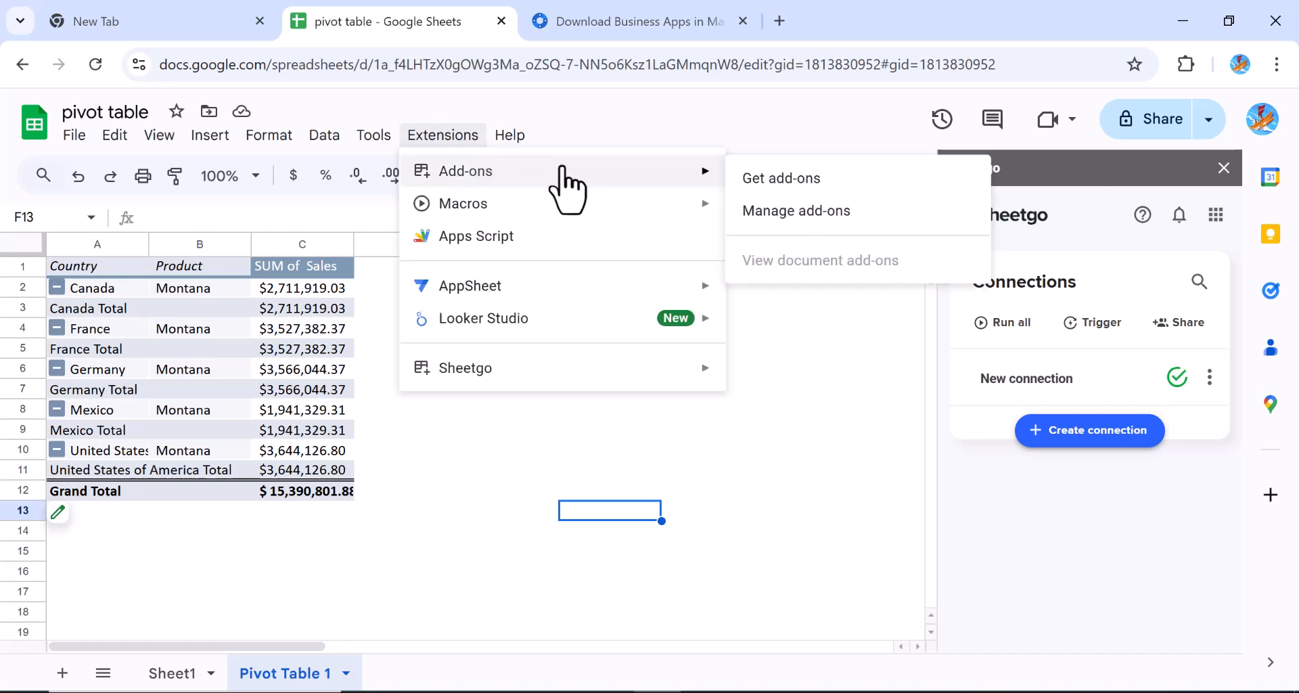
click(765, 180)
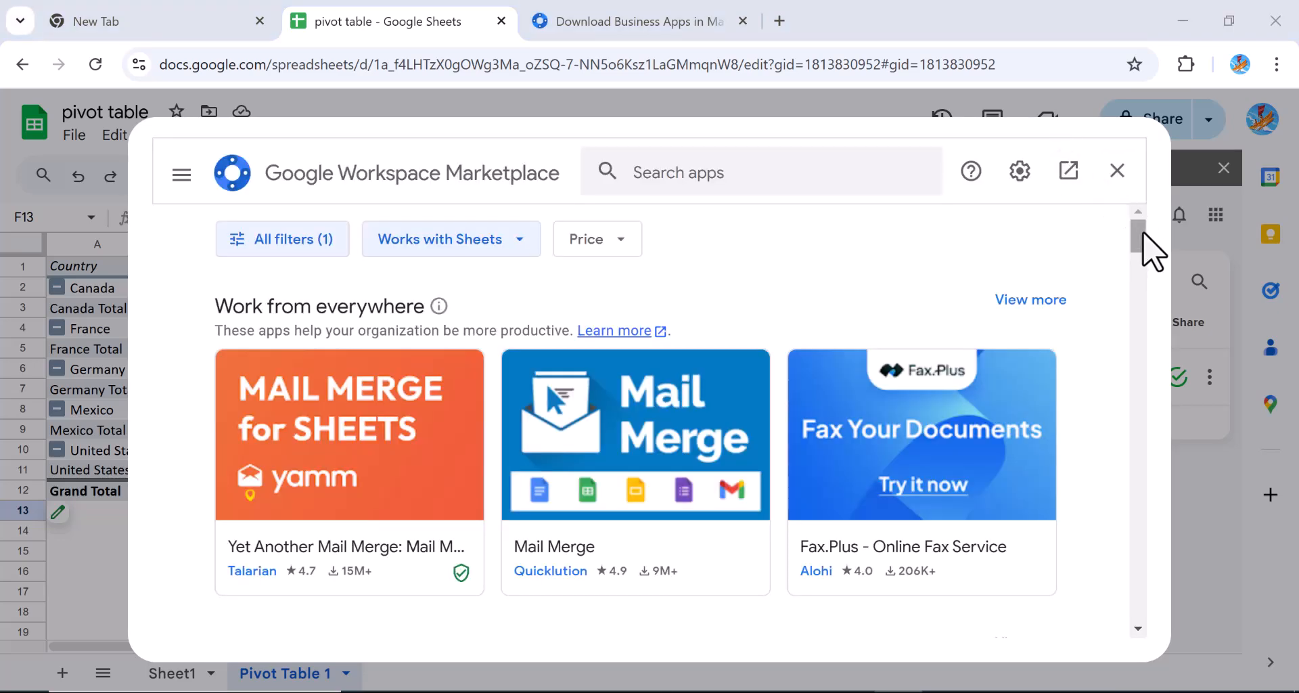
drag(1151, 254, 1129, 271)
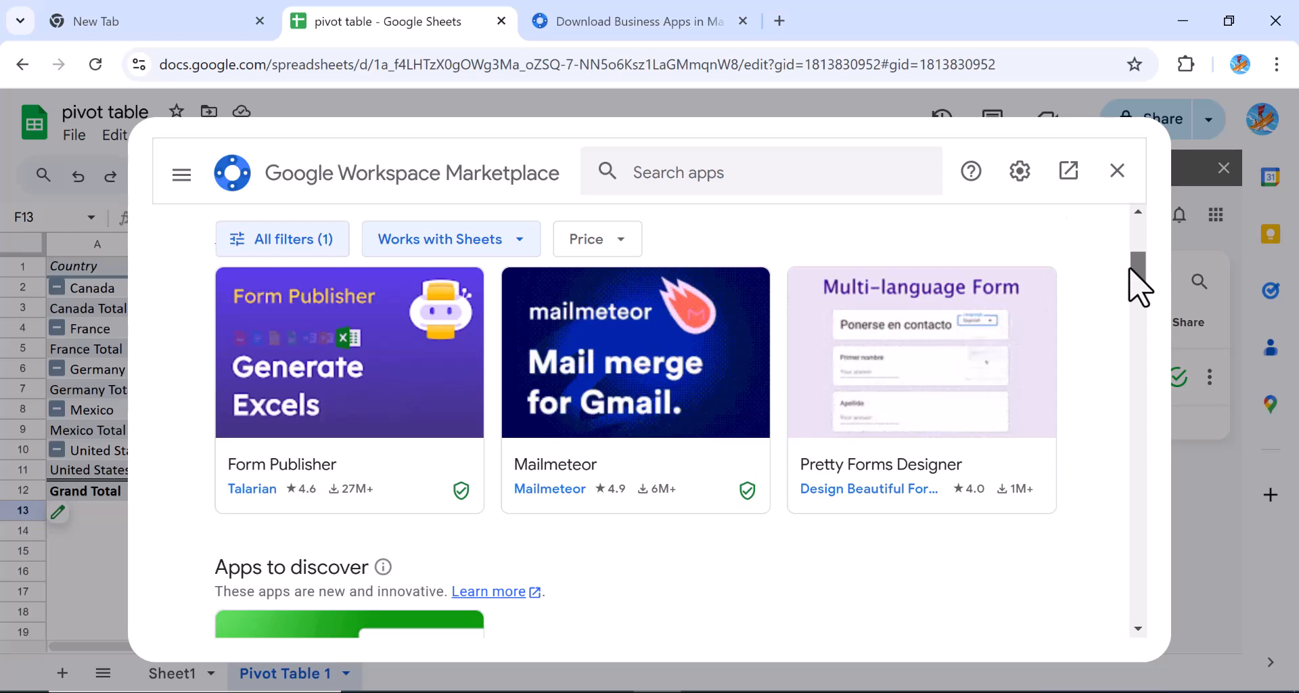
drag(1129, 268, 1108, 328)
scroll(1110, 325, up, 10)
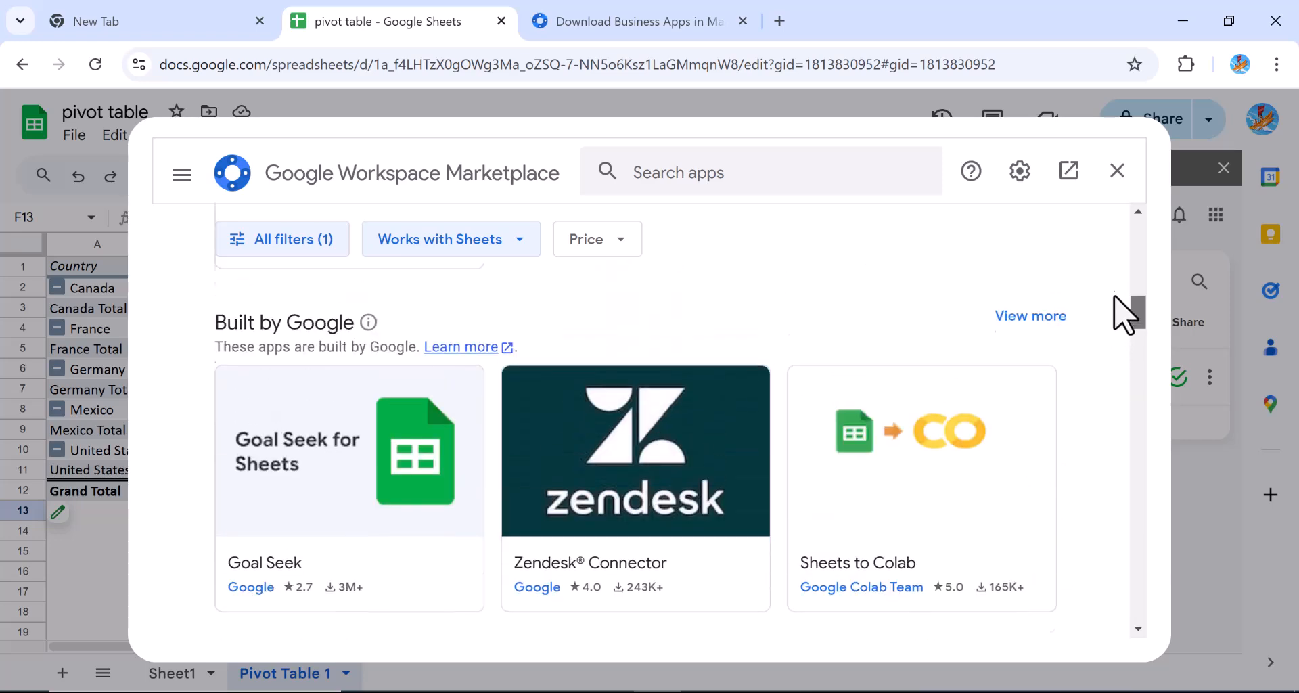
mouse_move(1138, 220)
mouse_down()
mouse_move(1135, 255)
mouse_move(1128, 221)
mouse_up()
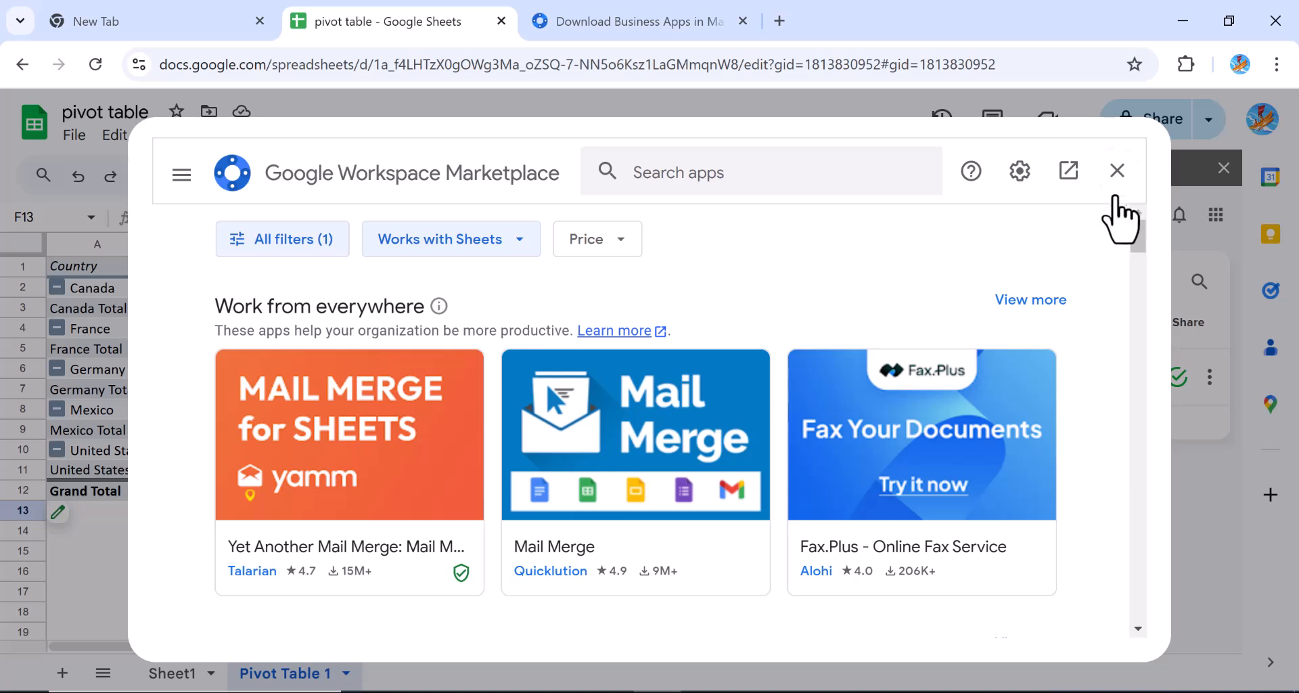
click(1117, 171)
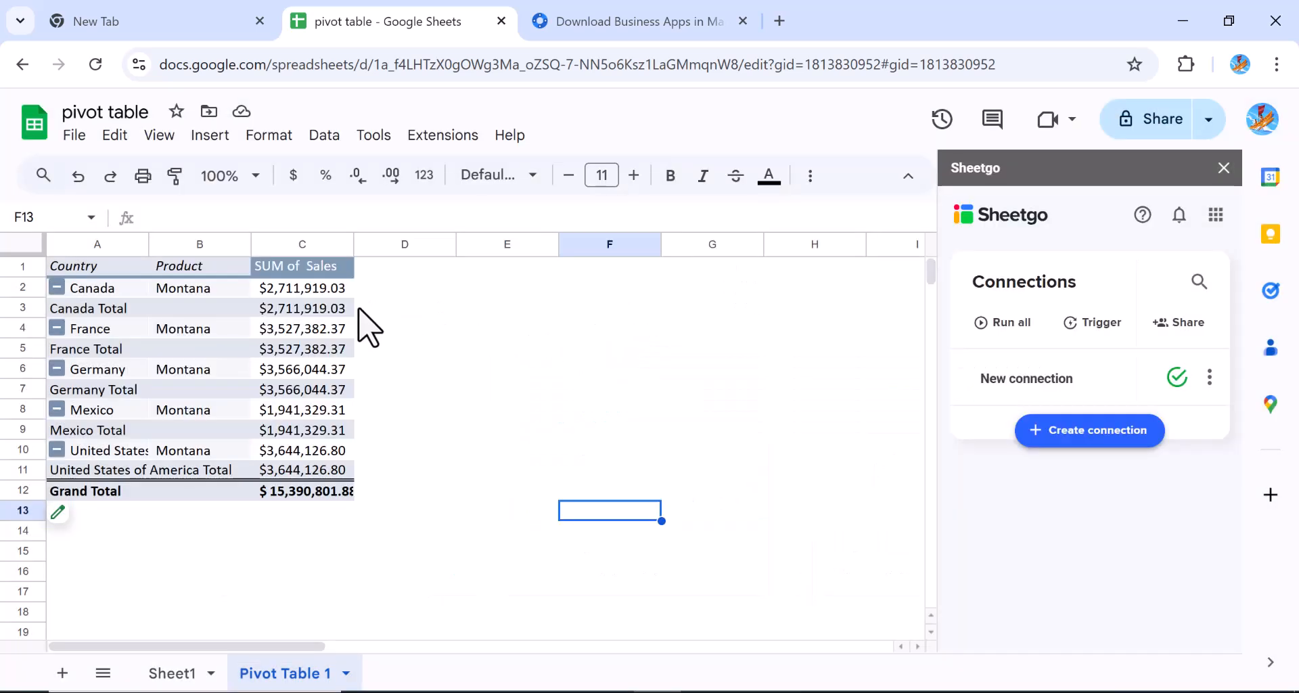
Download the Pivot Table 1 sheet as a PDF in portrait orientation
click(75, 136)
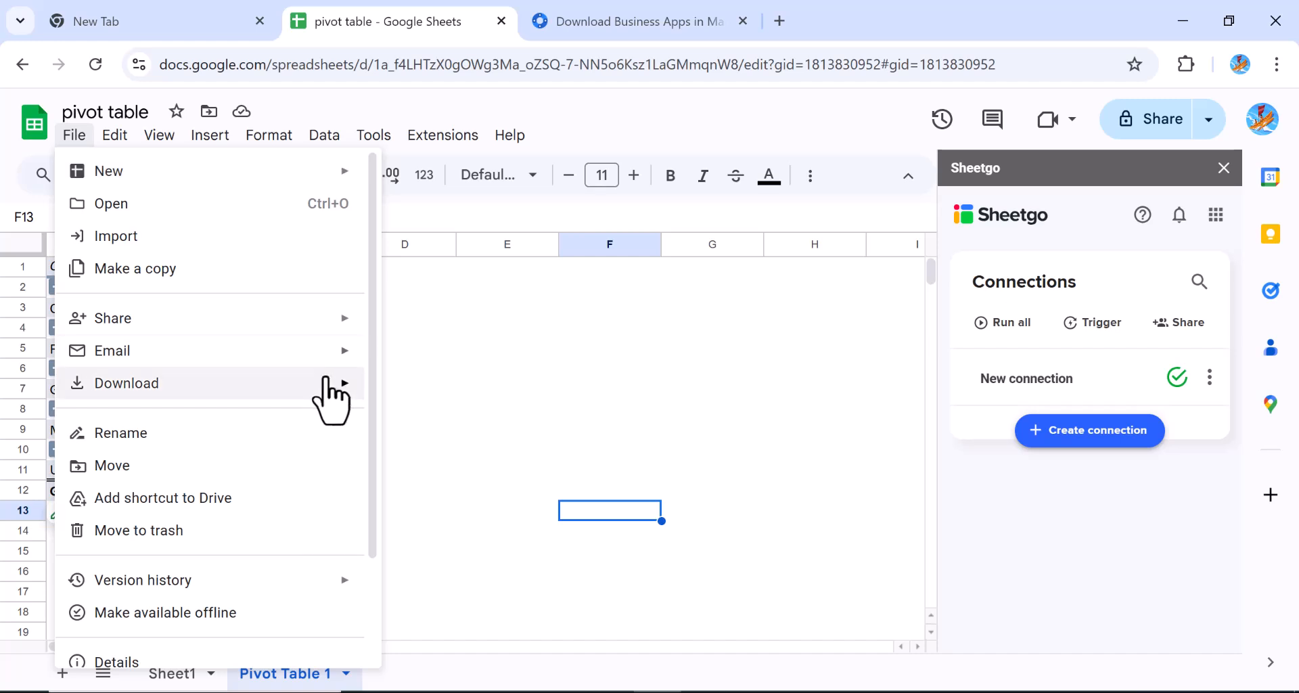
mouse_move(327, 381)
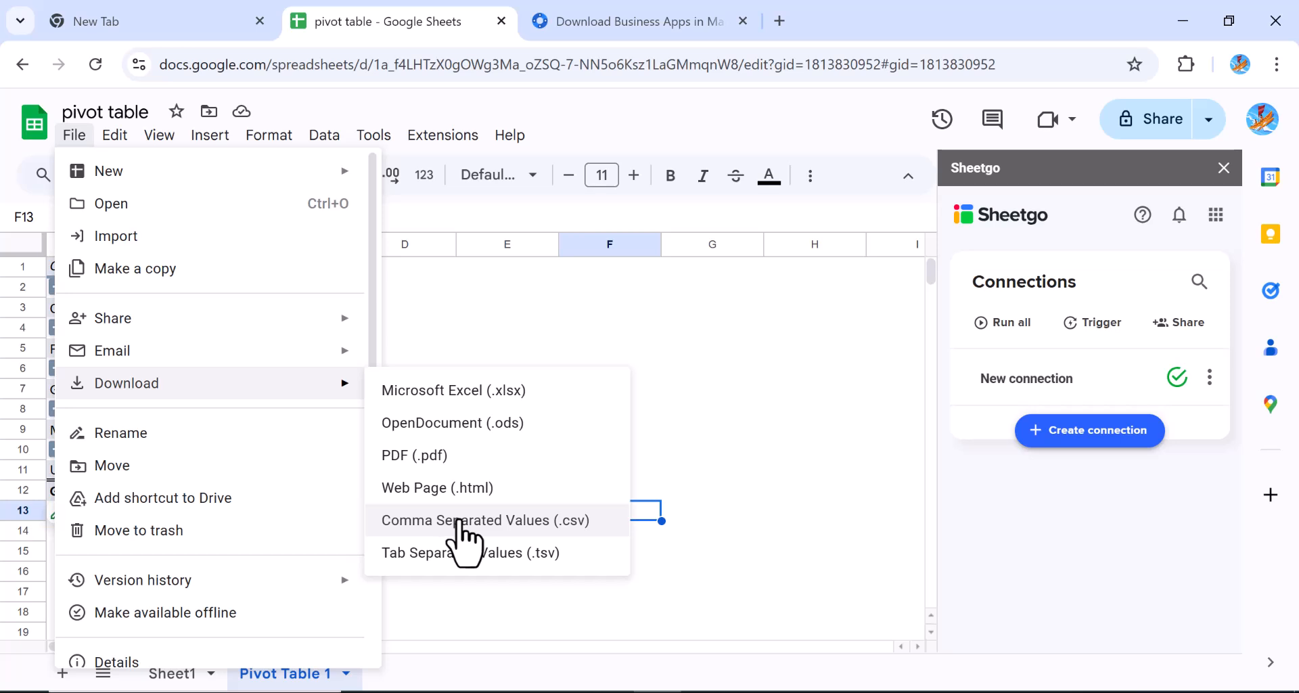
click(415, 457)
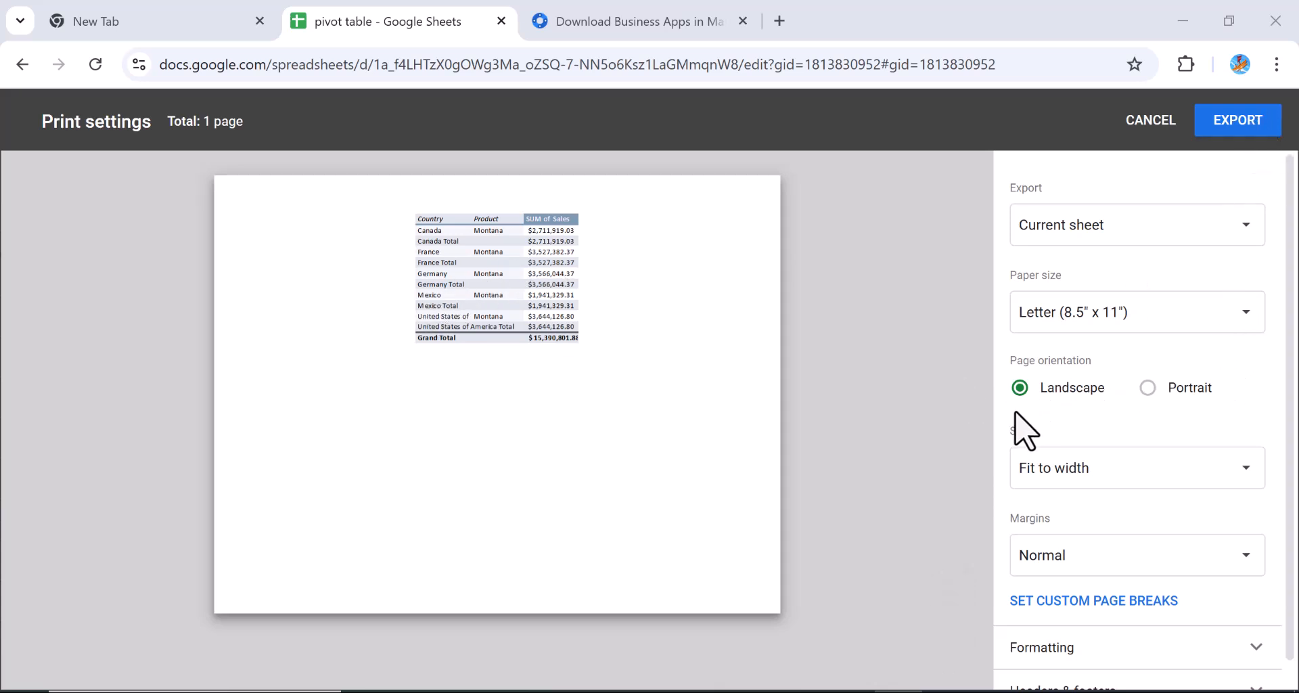
click(1148, 388)
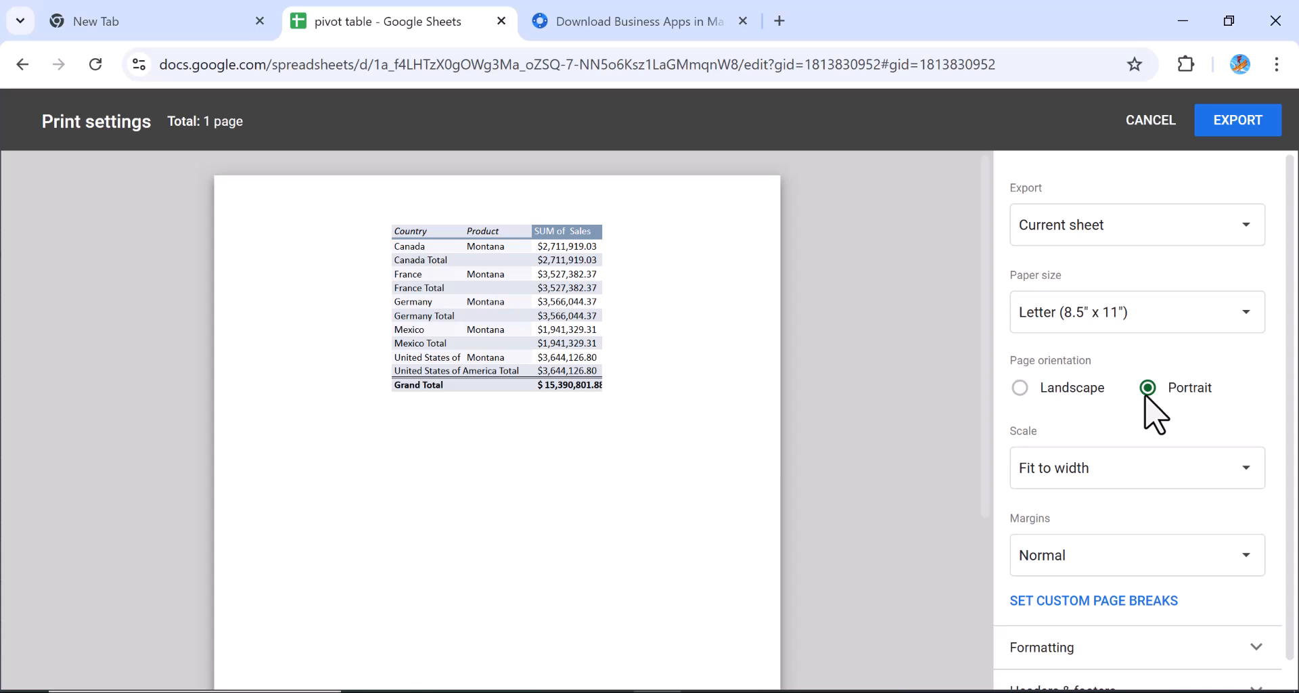
click(1233, 122)
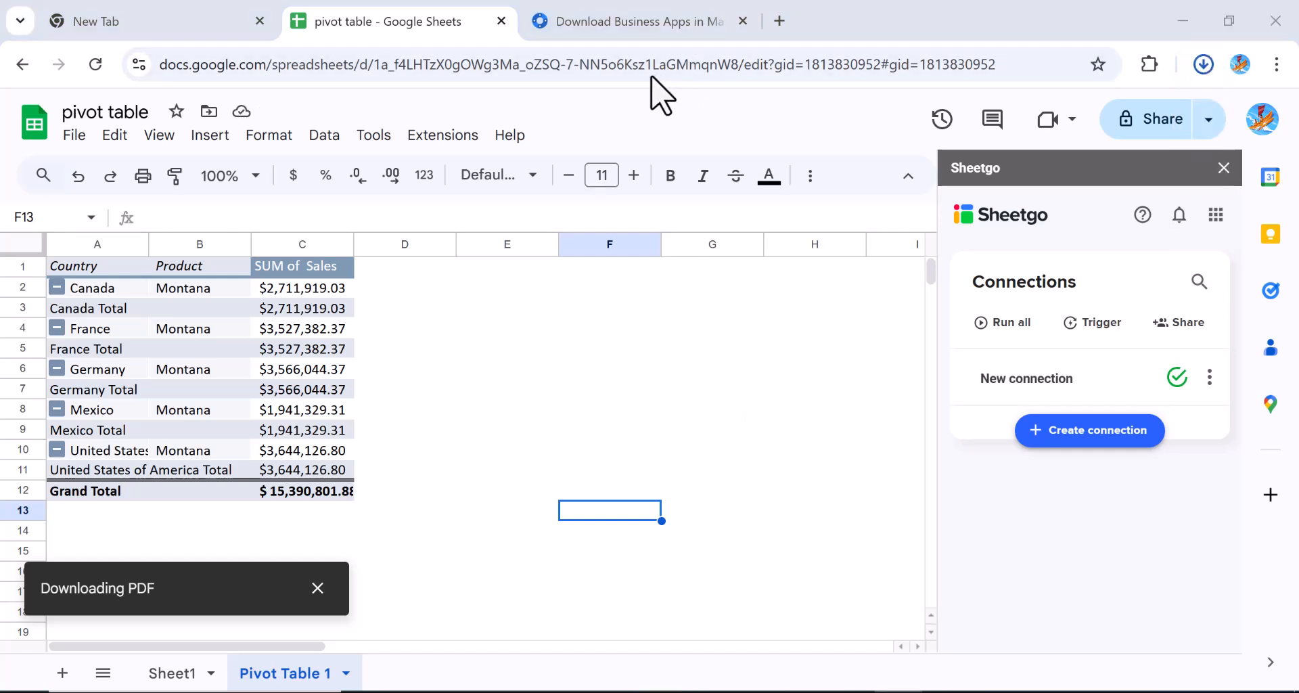
Confirm the PDF download finished, then switch to the PowerPoint presentation
click(1203, 65)
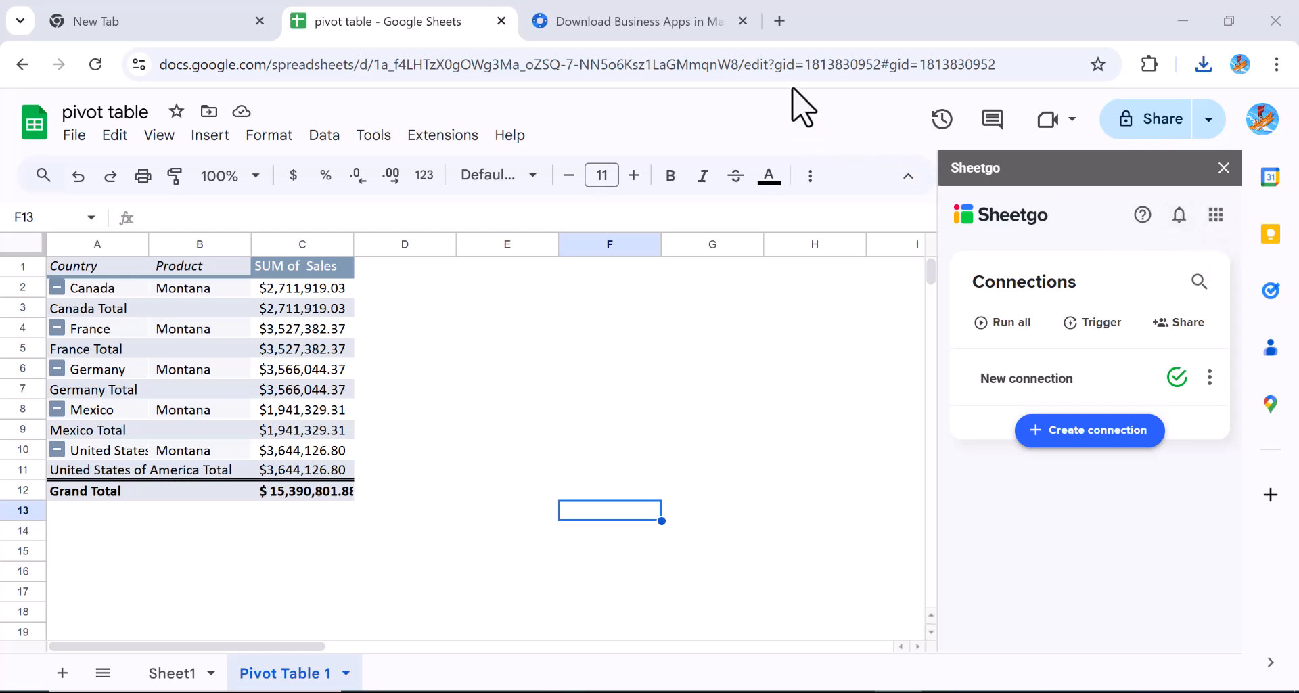
key(alt+Tab)
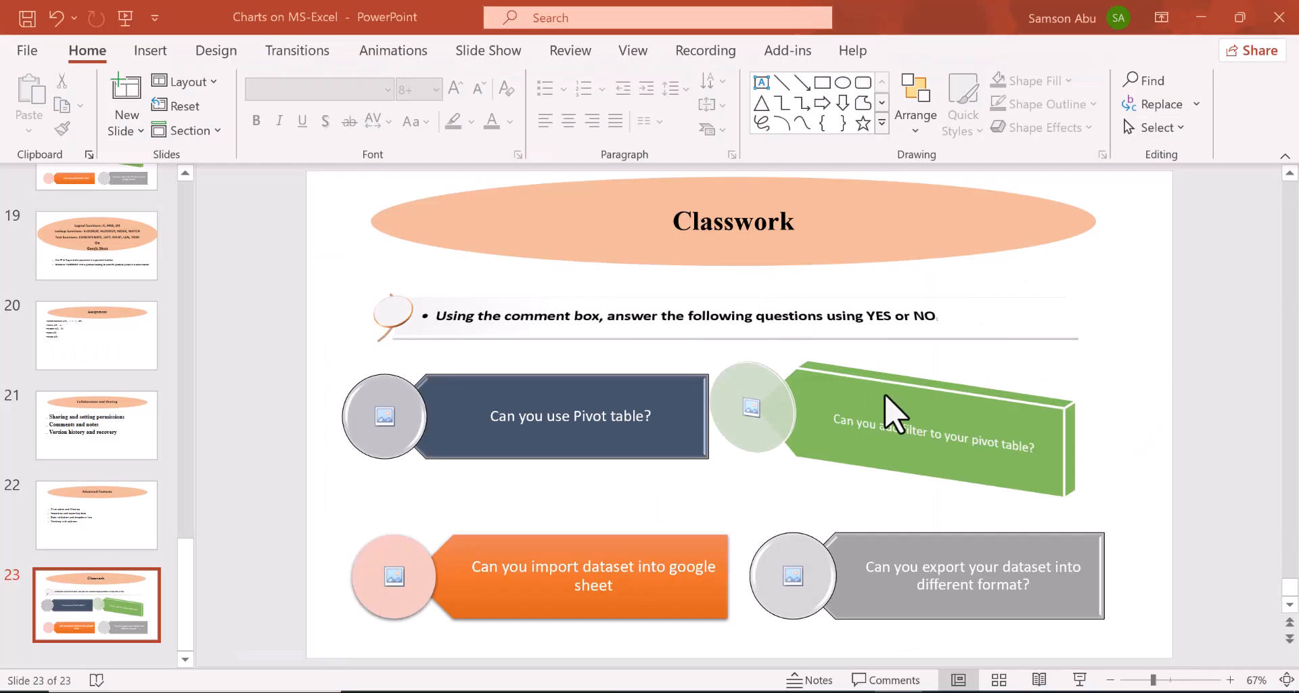